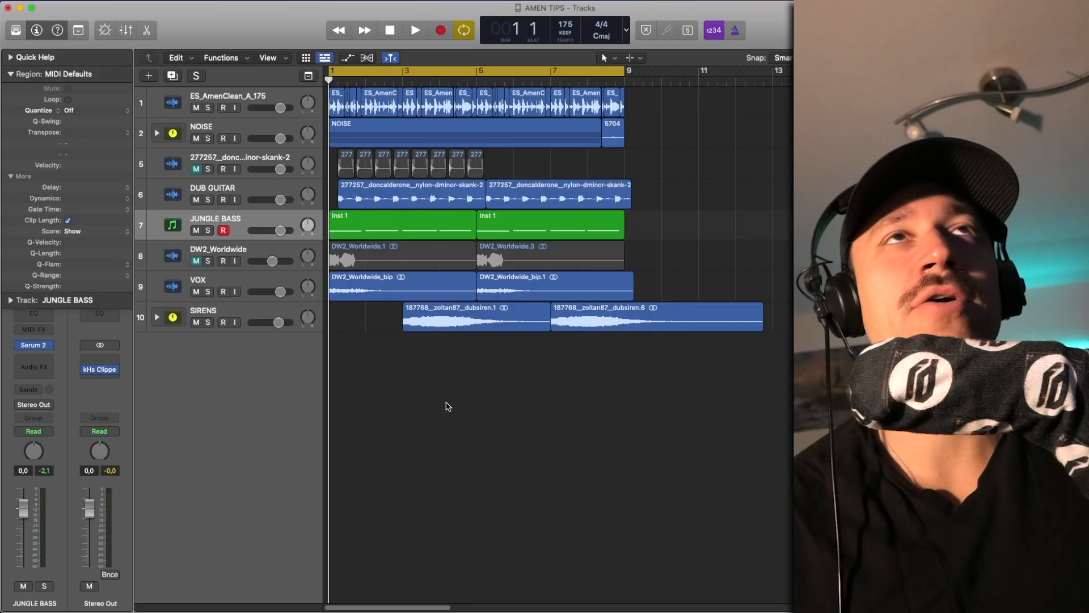
- Solo the ES_AmenClean_A_175 track, play its first four bars, and remove the solo
{"action": "left_click", "coordinate": [207, 109]}
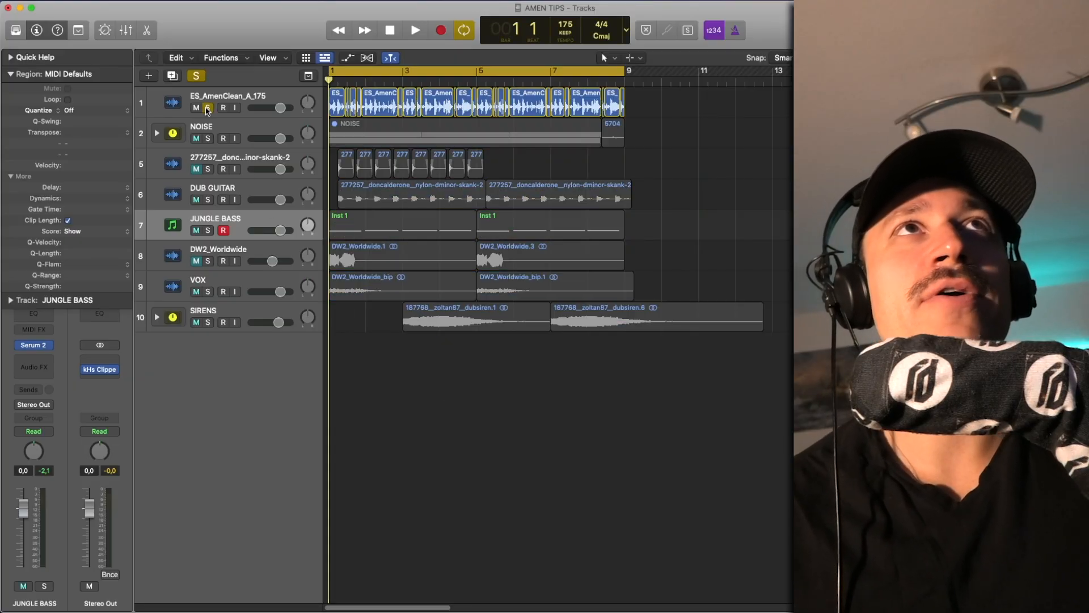
{"action": "key", "text": "space"}
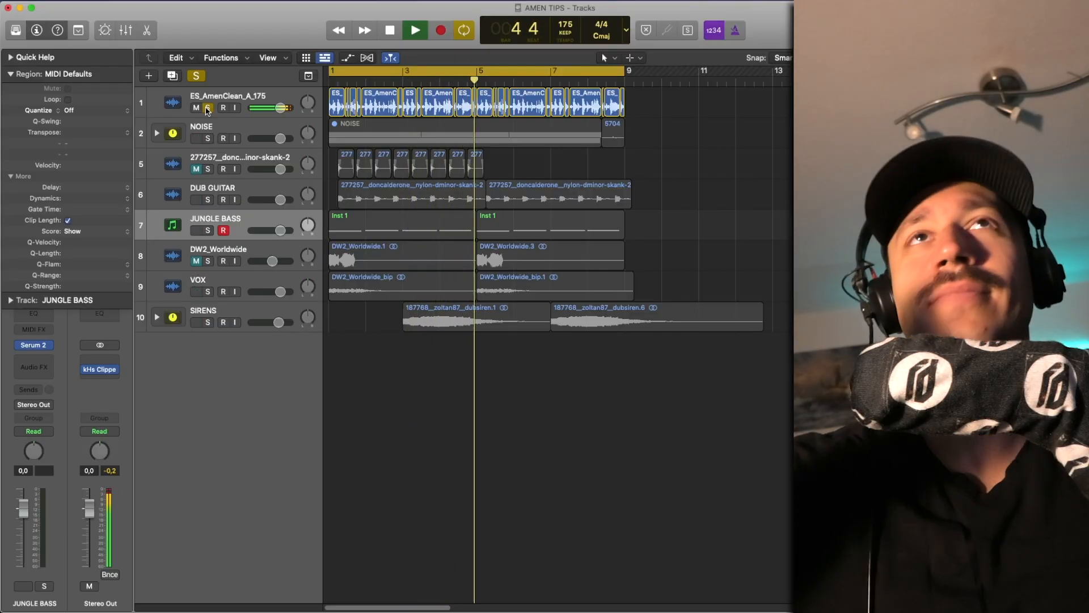
{"action": "key", "text": "space"}
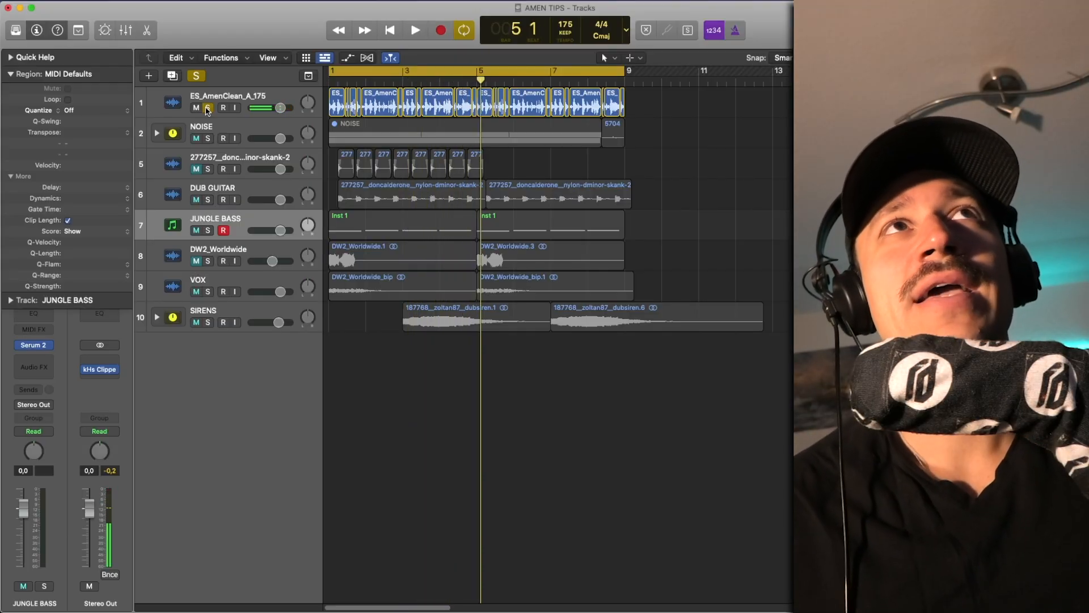
{"action": "left_click", "coordinate": [208, 108]}
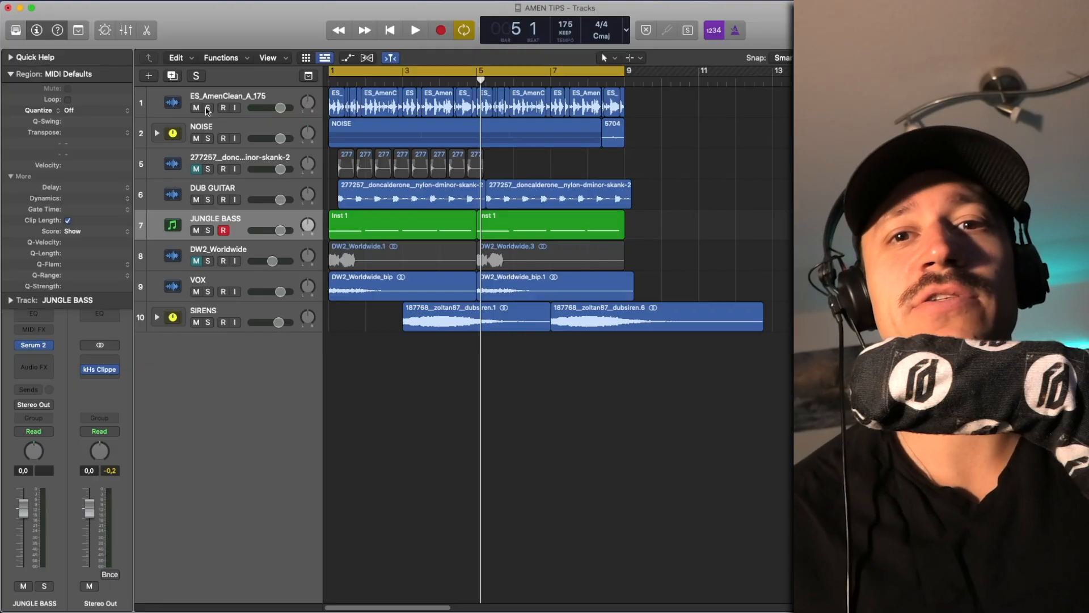
- Insert a Channel EQ on the soloed ES_AmenClean_A_175 track and switch off its 100 Hz low cut during playback
{"action": "left_click", "coordinate": [207, 108]}
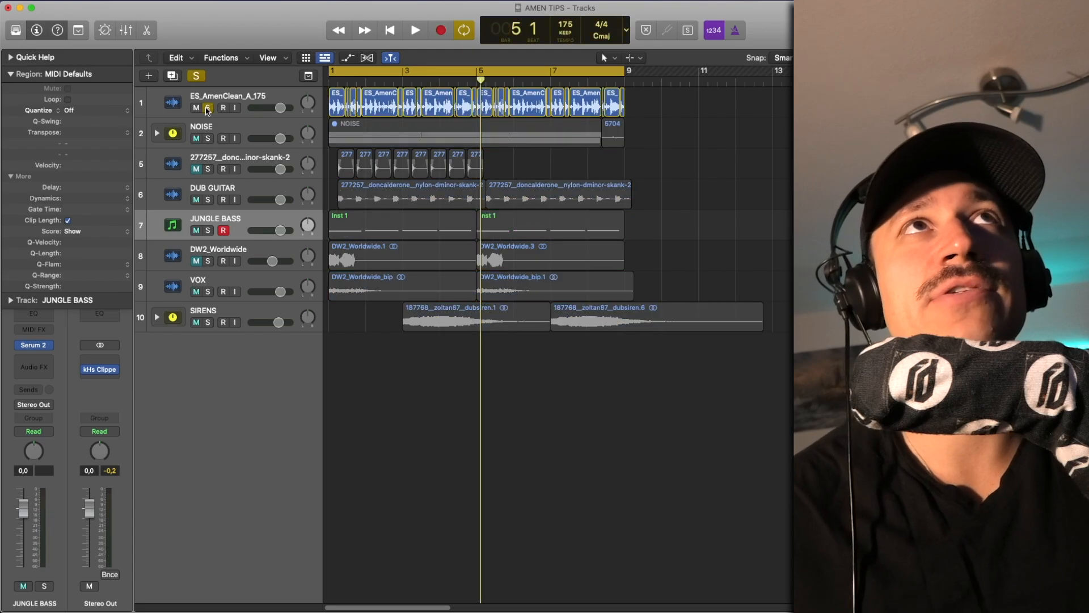
{"action": "left_click", "coordinate": [205, 101]}
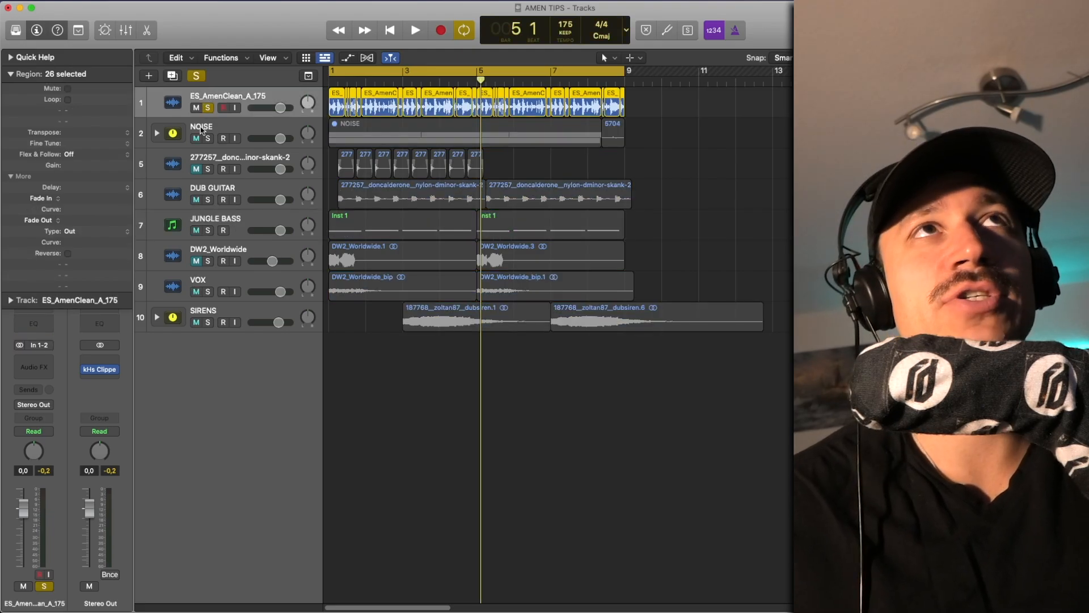
{"action": "left_click", "coordinate": [53, 360]}
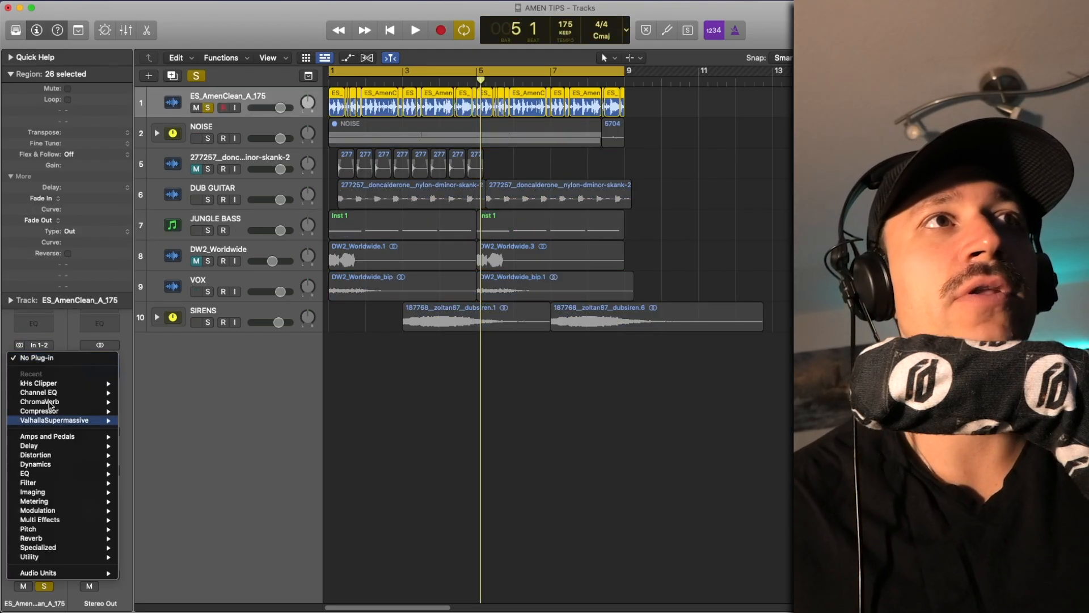
{"action": "left_click", "coordinate": [38, 392]}
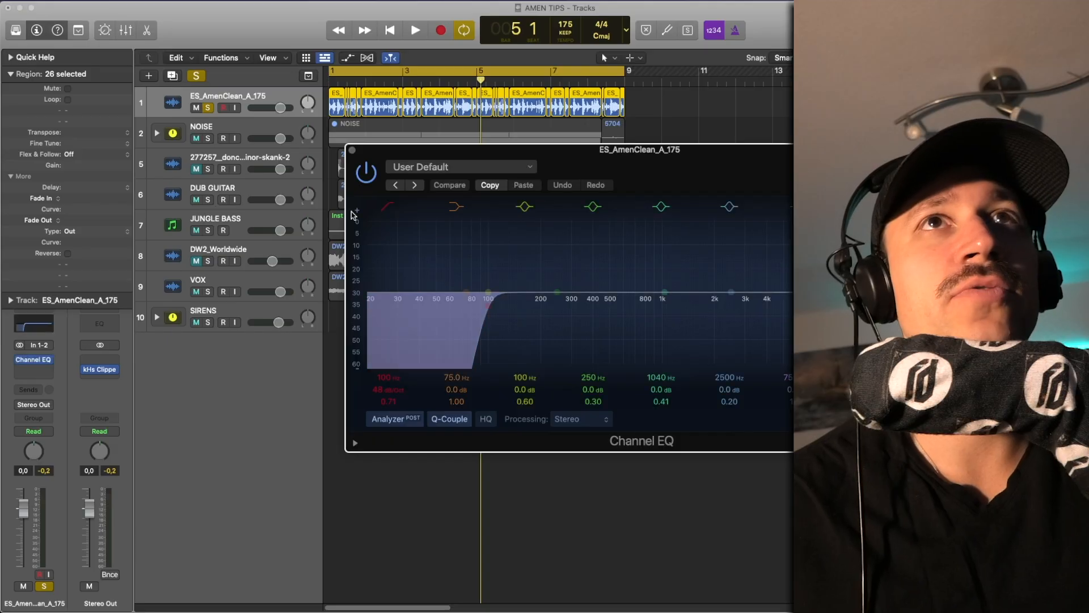
{"action": "left_click", "coordinate": [388, 206]}
{"action": "key", "text": "space"}
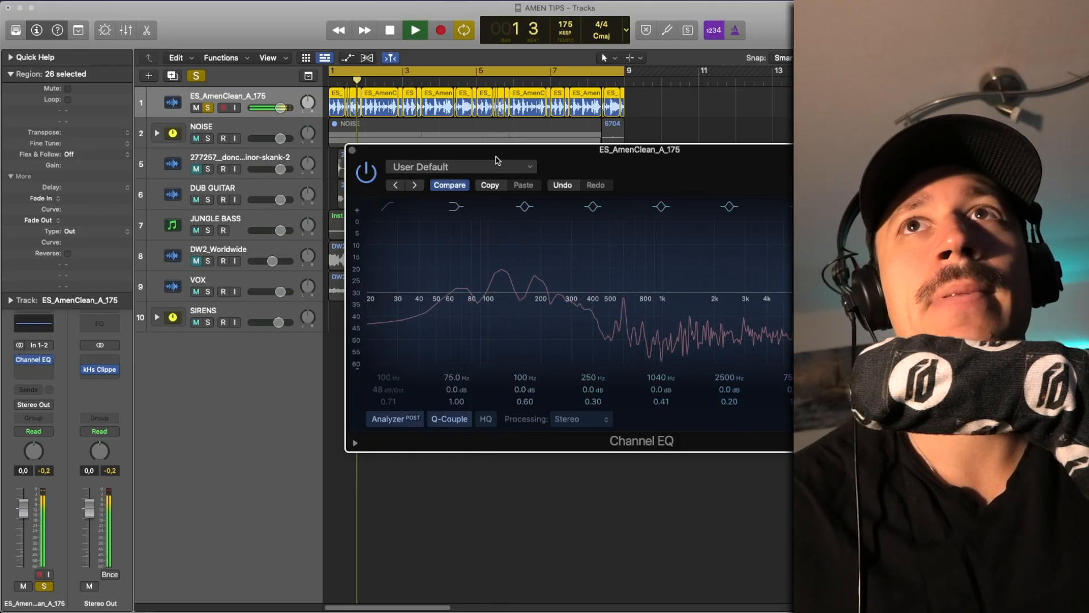
- Try EQ boosts of 2.3 dB at 760 Hz and 3.6 dB at 346 Hz, switching off the 760 Hz and 250 Hz bands
{"action": "left_click_drag", "start_coordinate": [495, 160], "coordinate": [340, 155]}
{"action": "left_click_drag", "start_coordinate": [499, 287], "coordinate": [489, 276]}
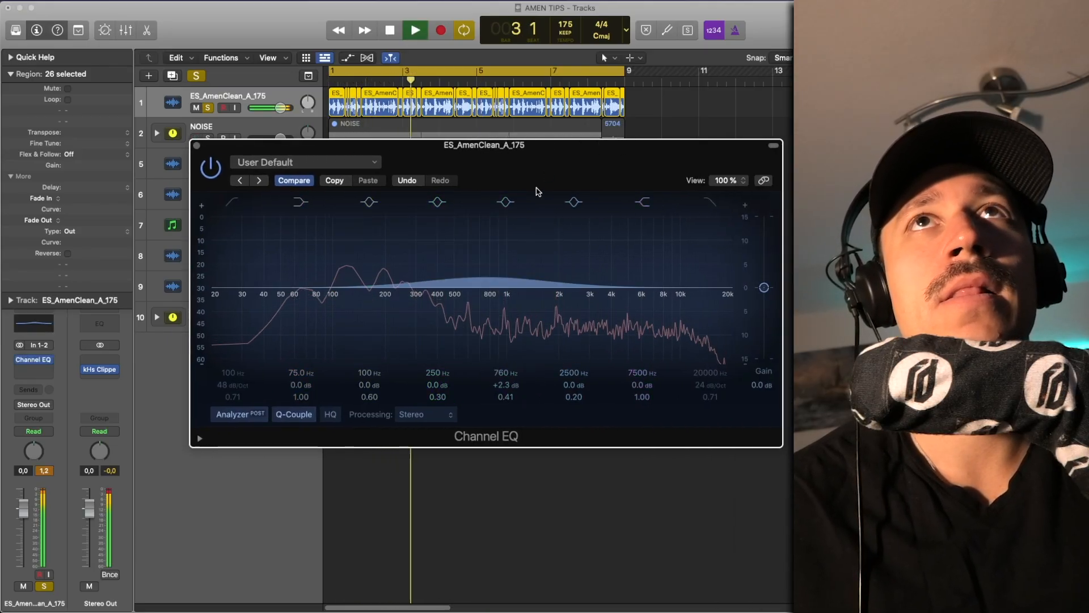
{"action": "left_click", "coordinate": [505, 202]}
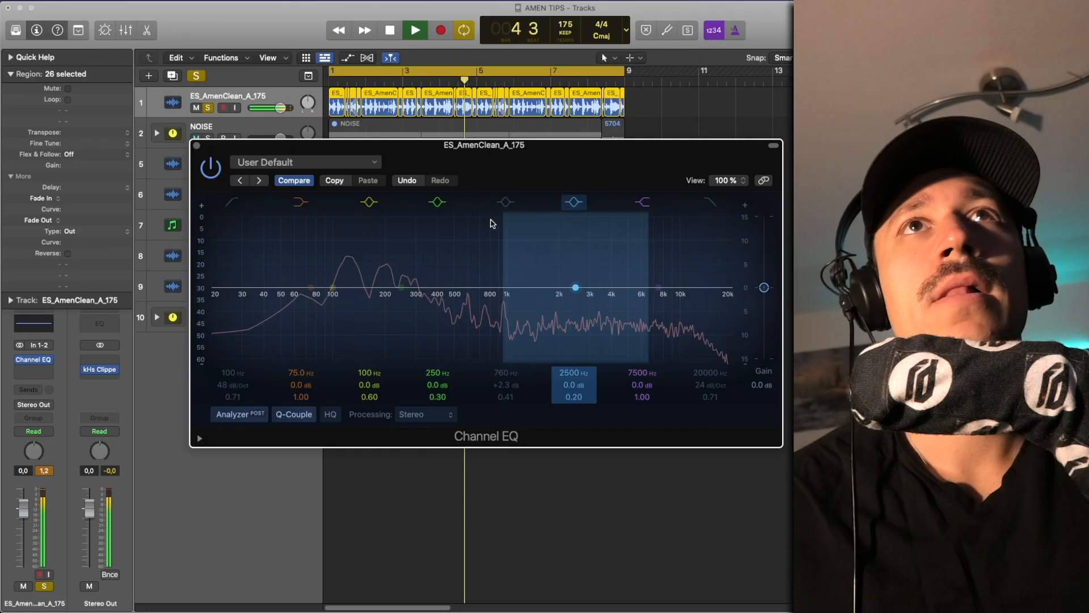
{"action": "key", "text": "space"}
{"action": "left_click_drag", "start_coordinate": [523, 230], "coordinate": [382, 212]}
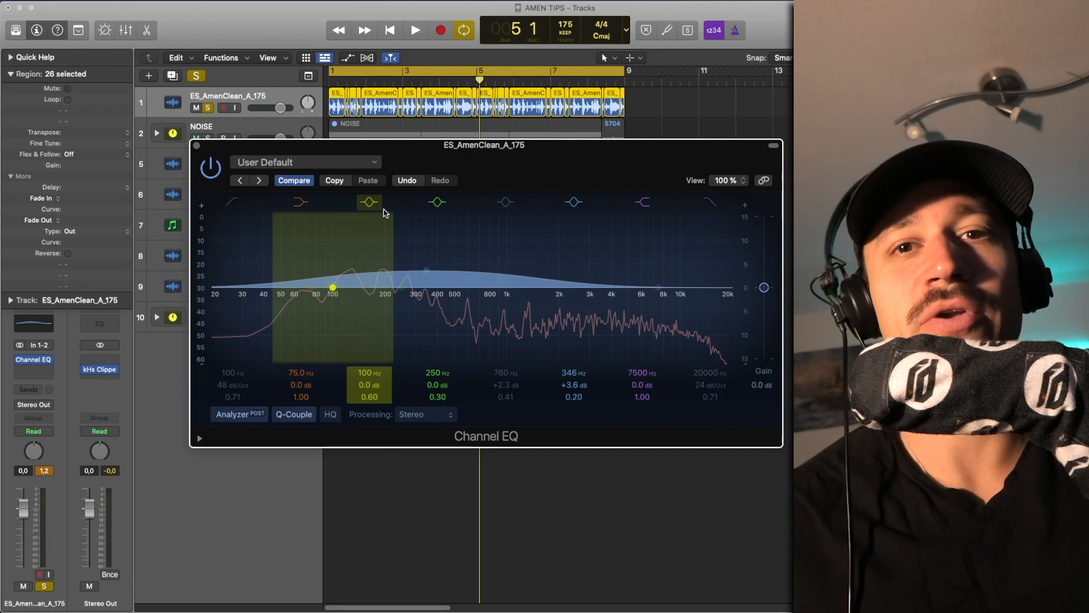
{"action": "left_click", "coordinate": [436, 201]}
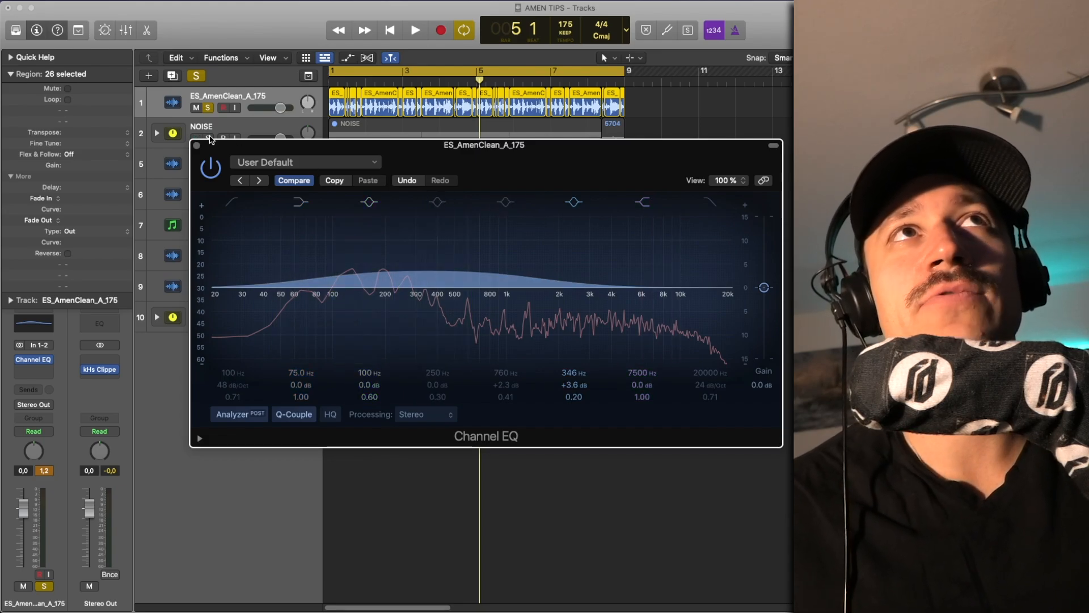
- Close the Channel EQ and remove it from the amen track, then deselect the regions
{"action": "left_click", "coordinate": [196, 145]}
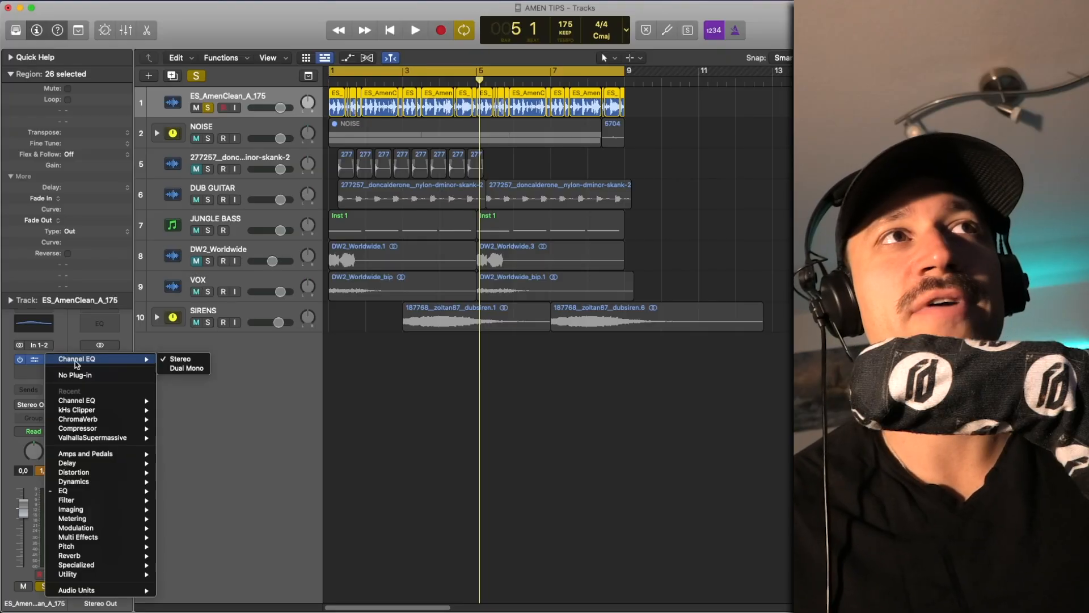
{"action": "left_click", "coordinate": [49, 360]}
{"action": "left_click", "coordinate": [111, 376]}
{"action": "left_click", "coordinate": [583, 380]}
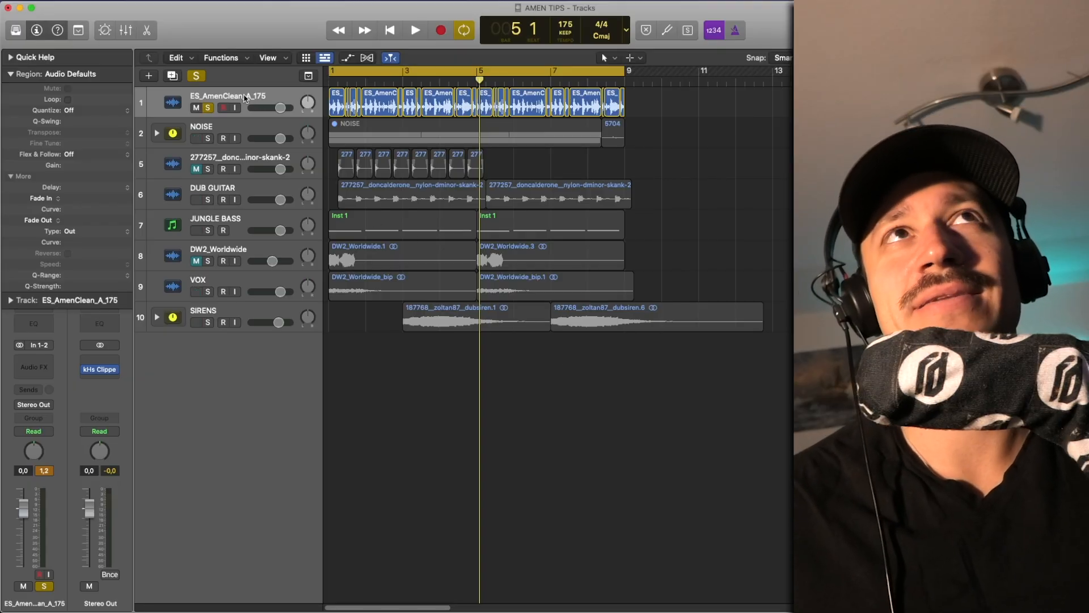
- Unsolo the amen track and play the full arrangement from the beginning
{"action": "left_click", "coordinate": [207, 107]}
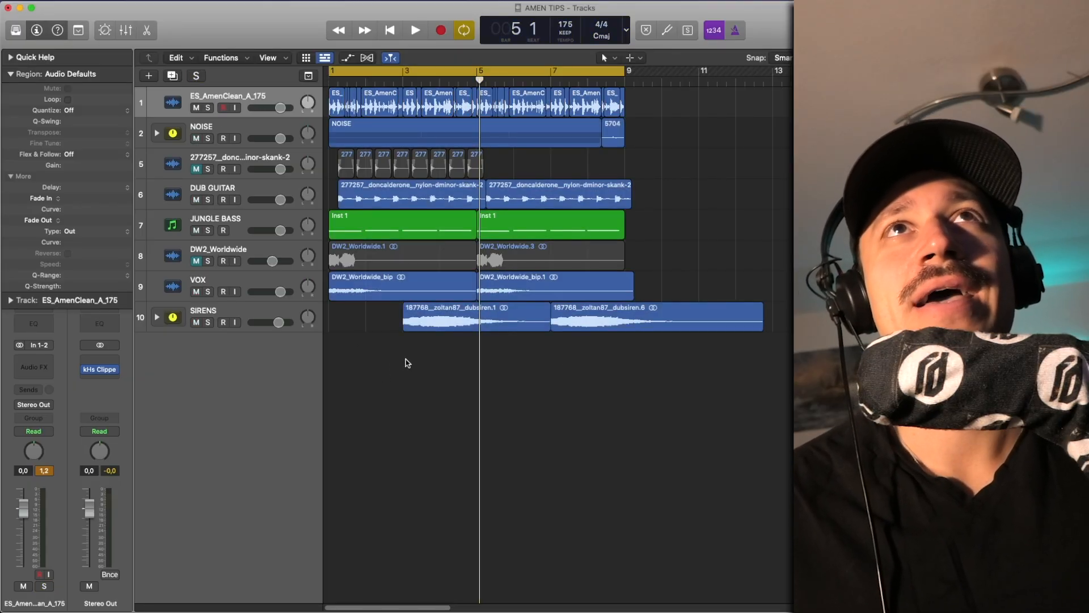
{"action": "left_click_drag", "start_coordinate": [634, 367], "coordinate": [295, 77]}
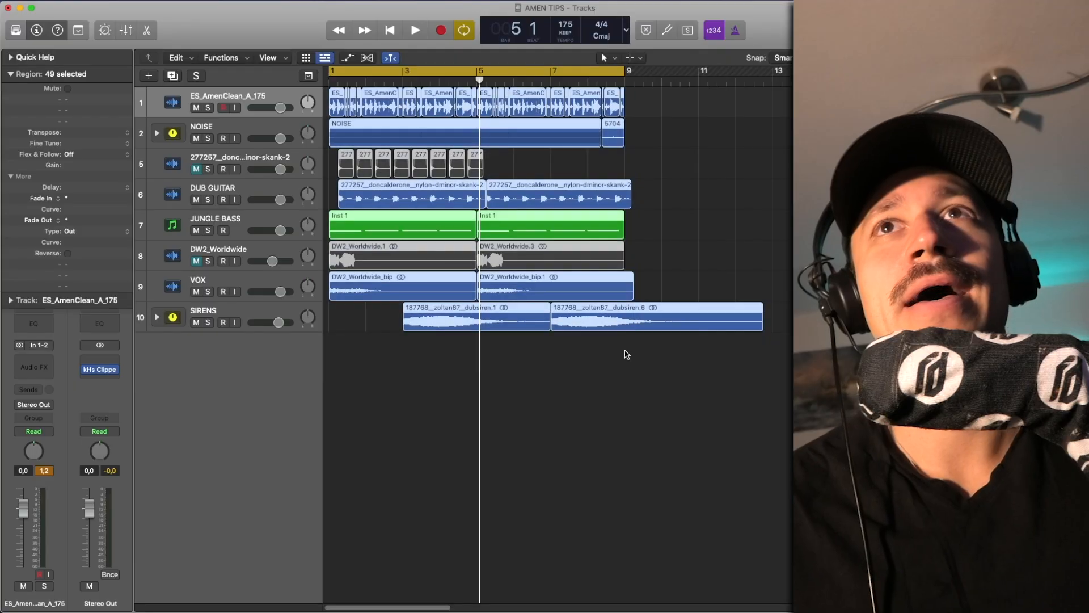
{"action": "left_click_drag", "start_coordinate": [664, 407], "coordinate": [329, 85]}
{"action": "left_click", "coordinate": [552, 402]}
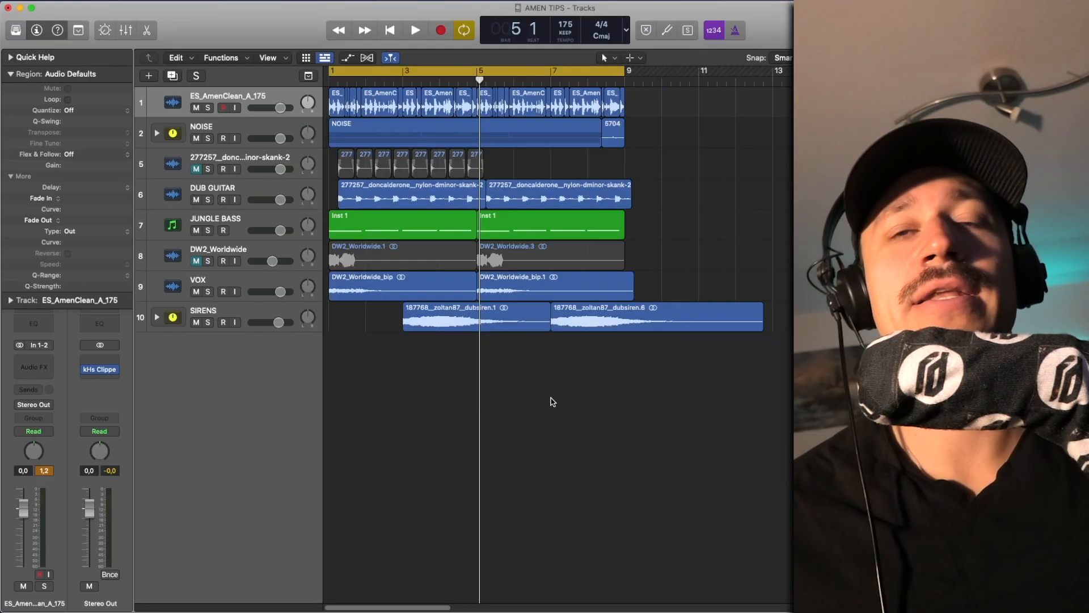
{"action": "key", "text": "Return"}
{"action": "key", "text": "space"}
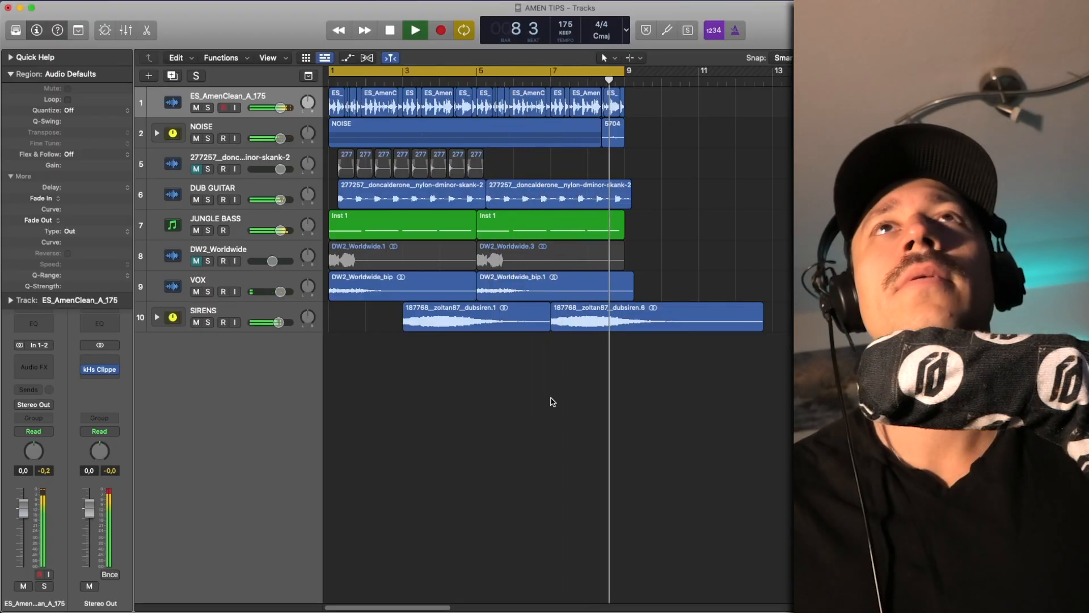
{"action": "key", "text": "space"}
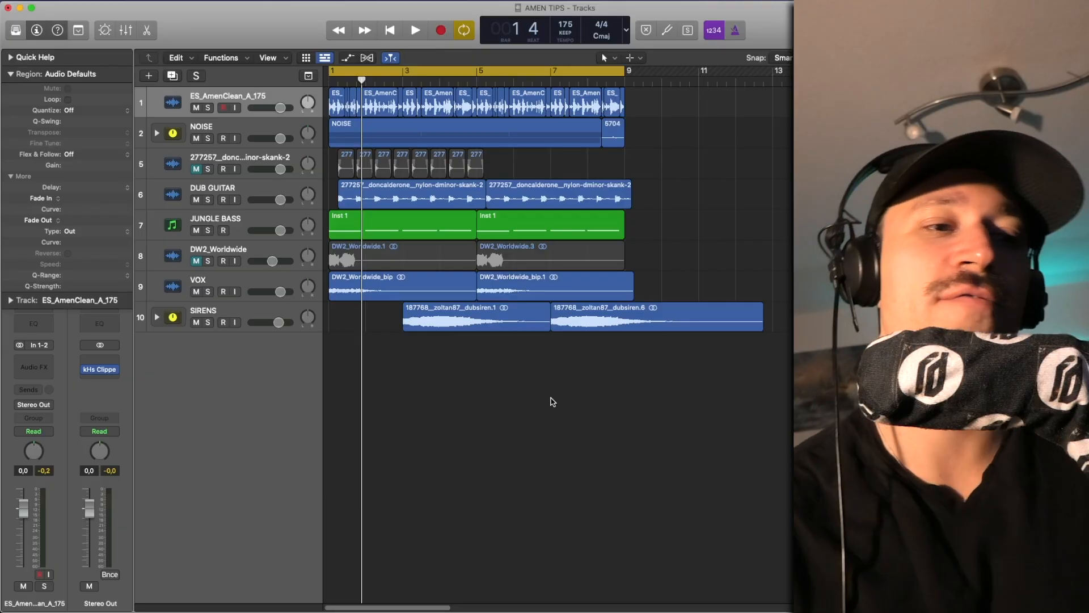
{"action": "key", "text": "space"}
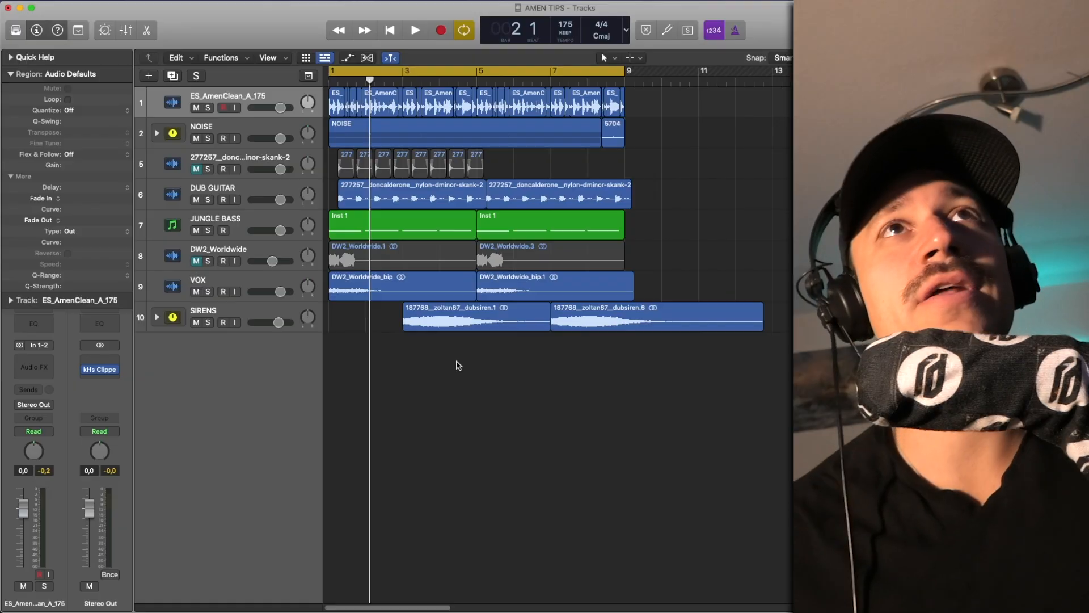
- Solo and select the NOISE track and listen to its layered noise on its own
{"action": "left_click", "coordinate": [209, 138]}
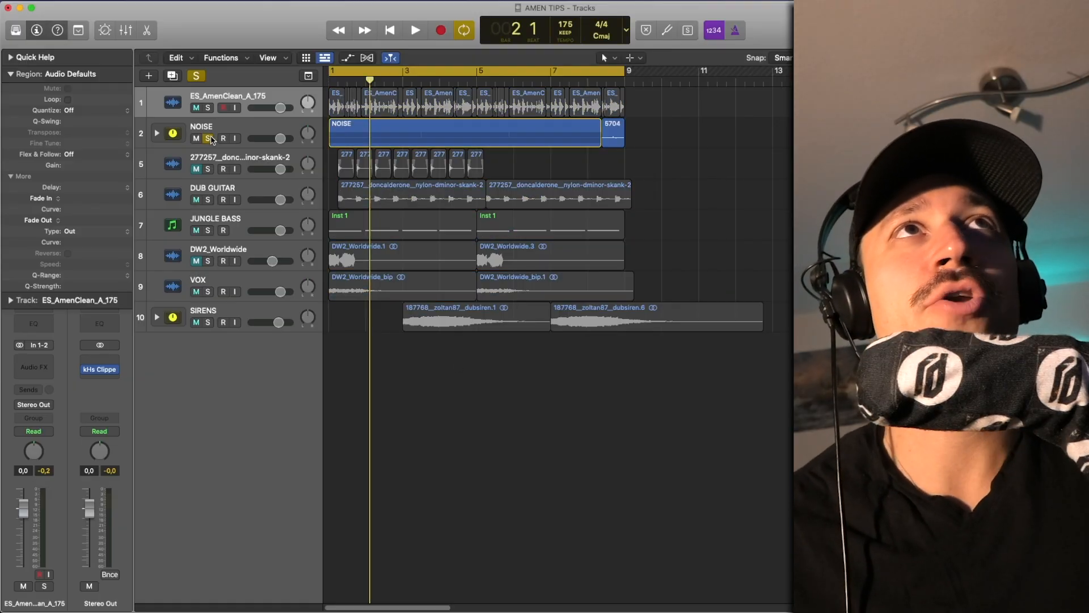
{"action": "left_click", "coordinate": [247, 126]}
{"action": "key", "text": "space"}
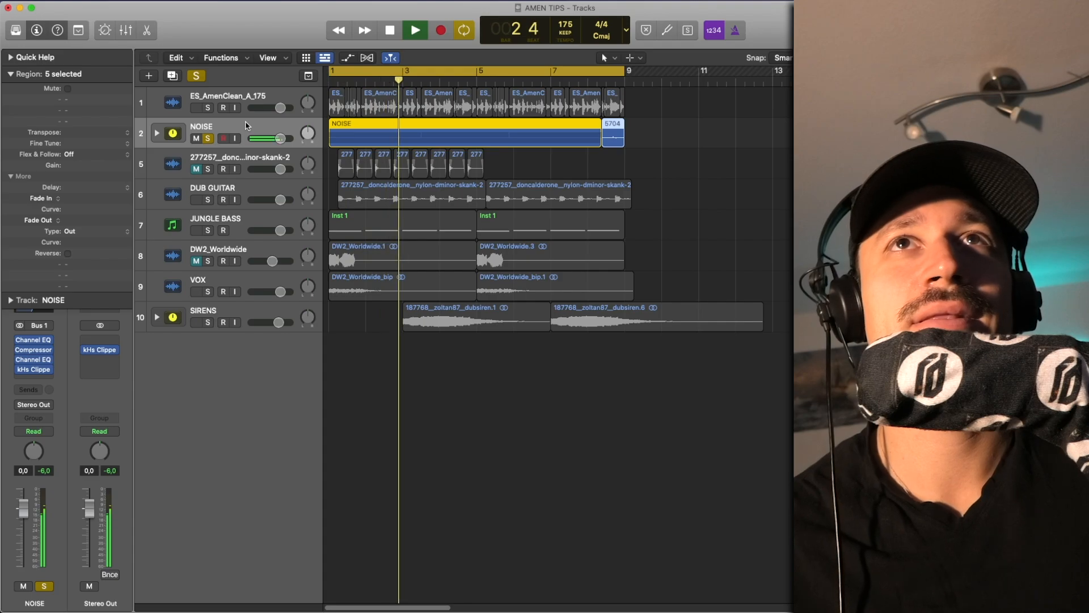
{"action": "key", "text": "space"}
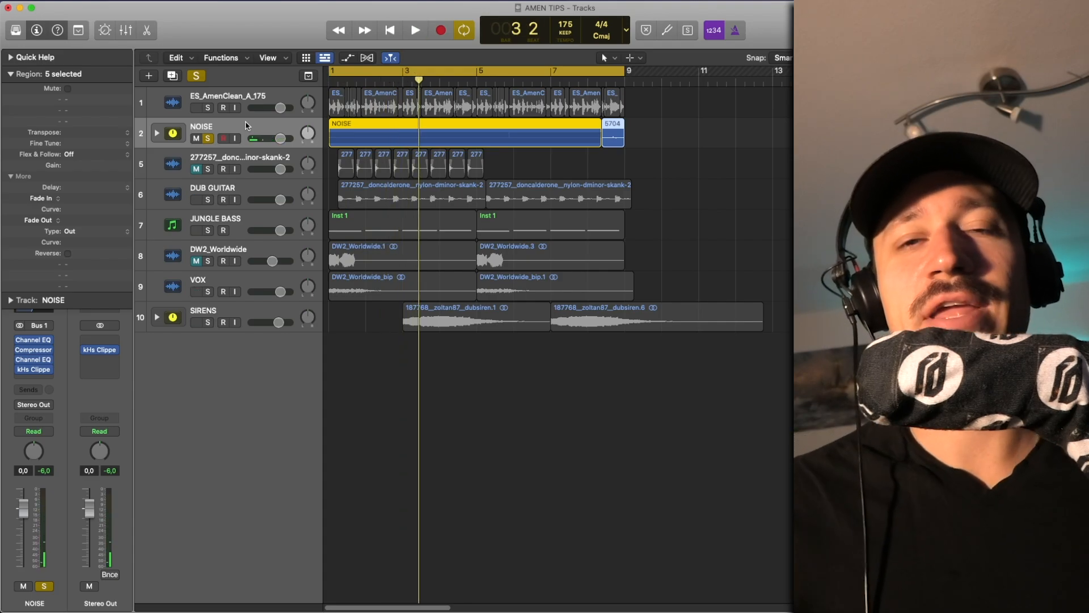
{"action": "key", "text": "space"}
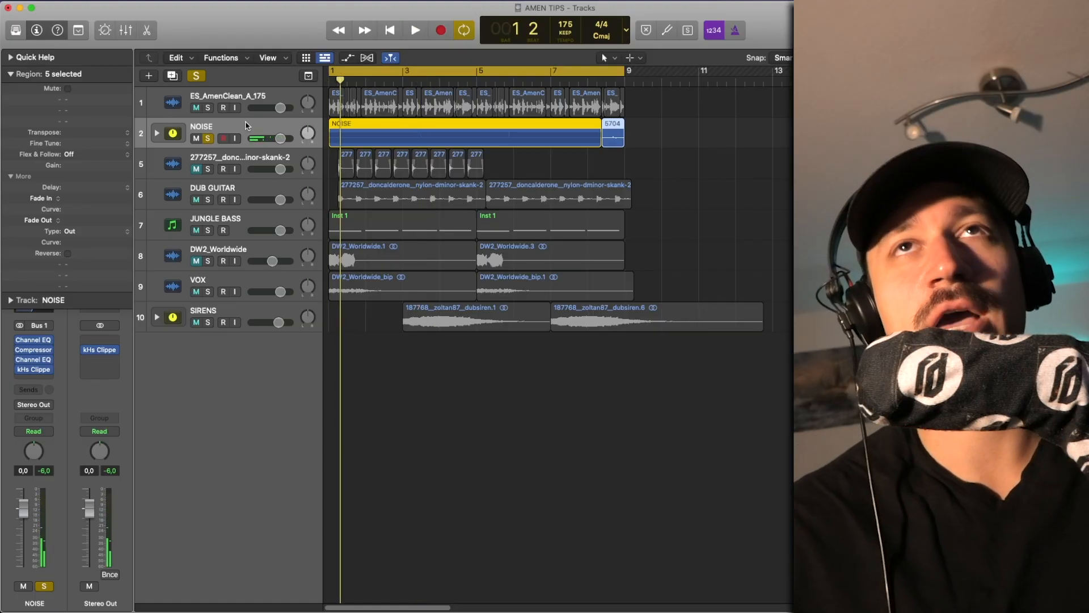
{"action": "key", "text": "space"}
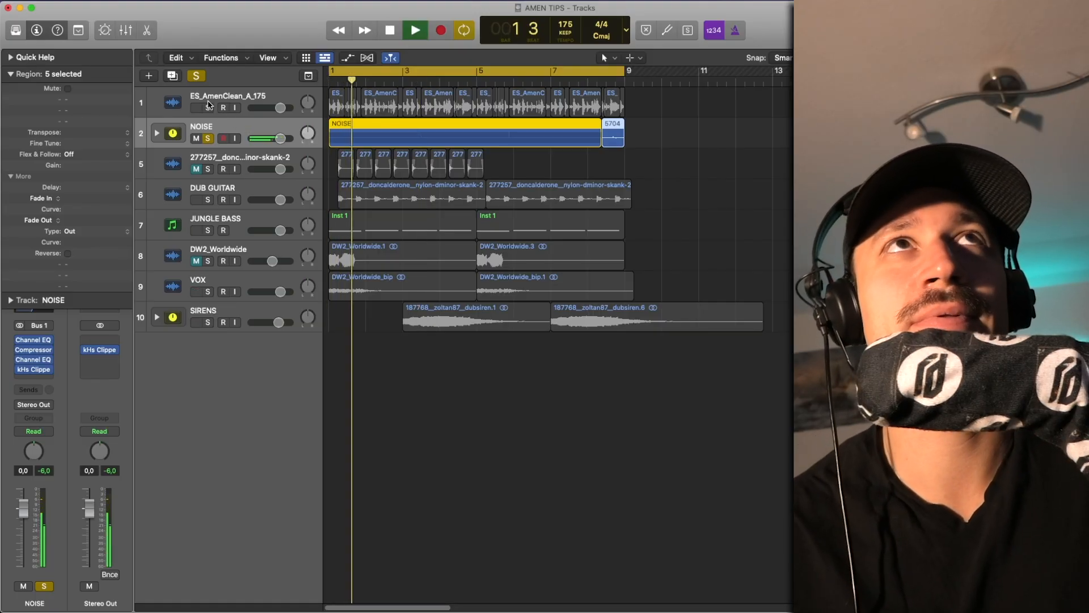
- Solo the amen track alongside NOISE and compare playback of the break with and without the noise layer
{"action": "left_click", "coordinate": [208, 108]}
{"action": "key", "text": "space"}
{"action": "key", "text": "space"}
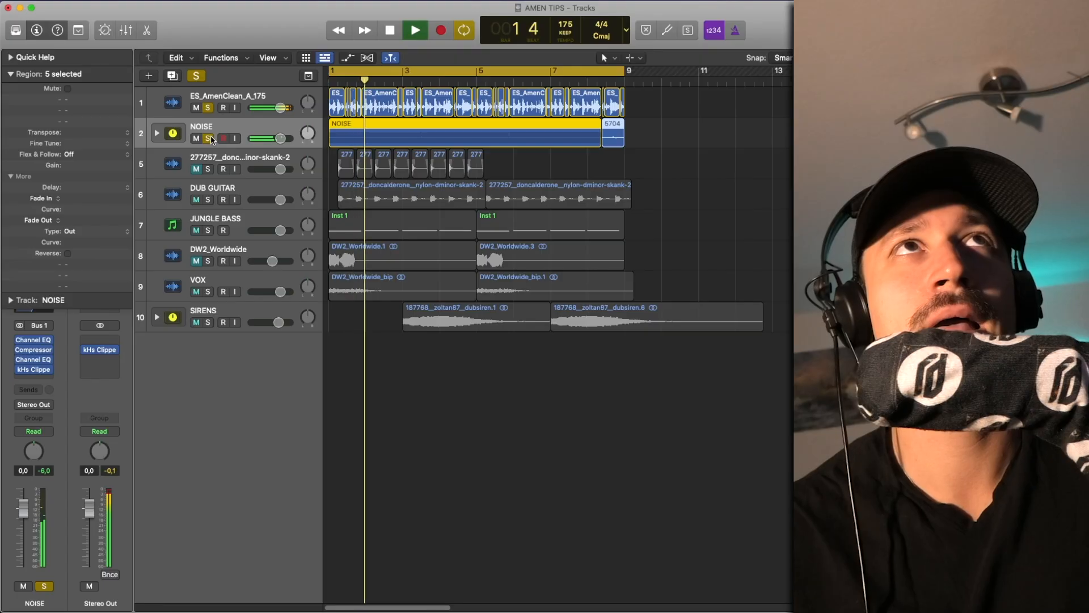
{"action": "key", "text": "space"}
{"action": "key", "text": "space"}
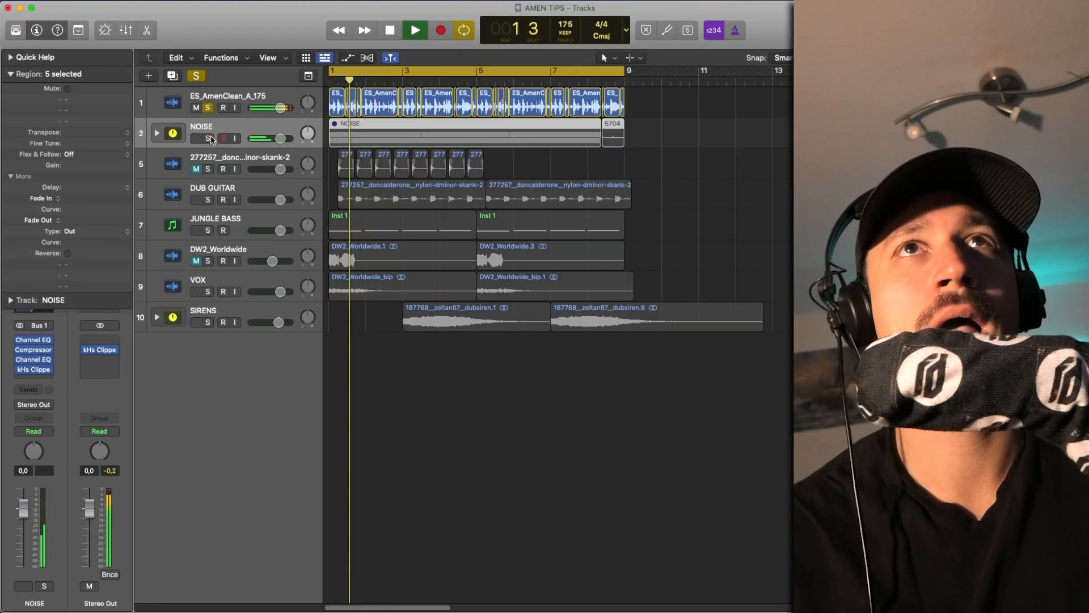
{"action": "left_click", "coordinate": [209, 138]}
{"action": "key", "text": "space"}
{"action": "key", "text": "space"}
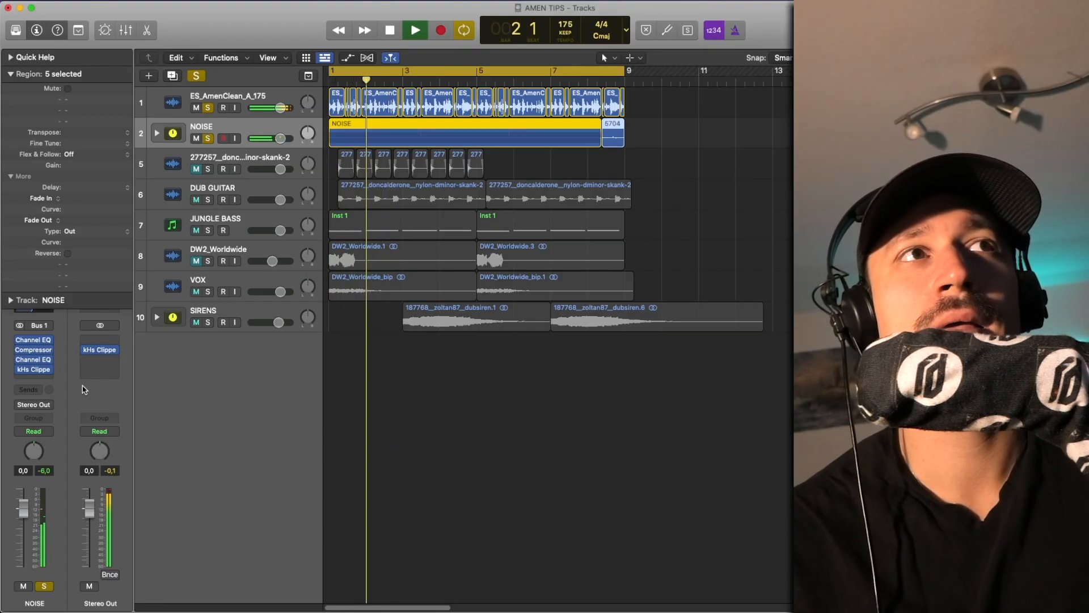
- Lower the NOISE track's volume to -3.1 dB while listening to it with the amen break
{"action": "left_click_drag", "start_coordinate": [23, 508], "coordinate": [24, 516]}
{"action": "key", "text": "space"}
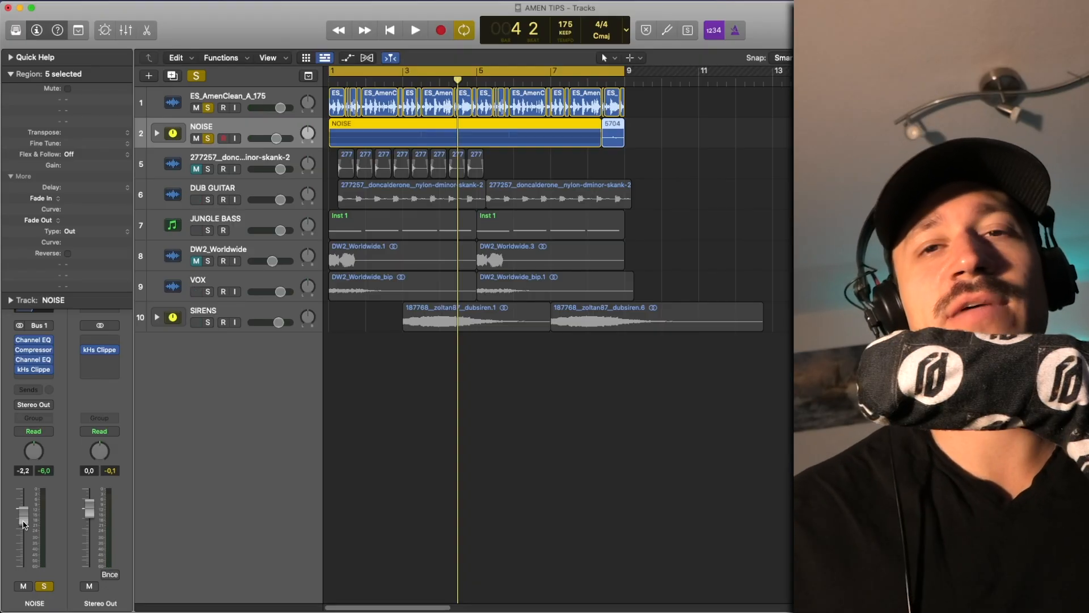
{"action": "key", "text": "space"}
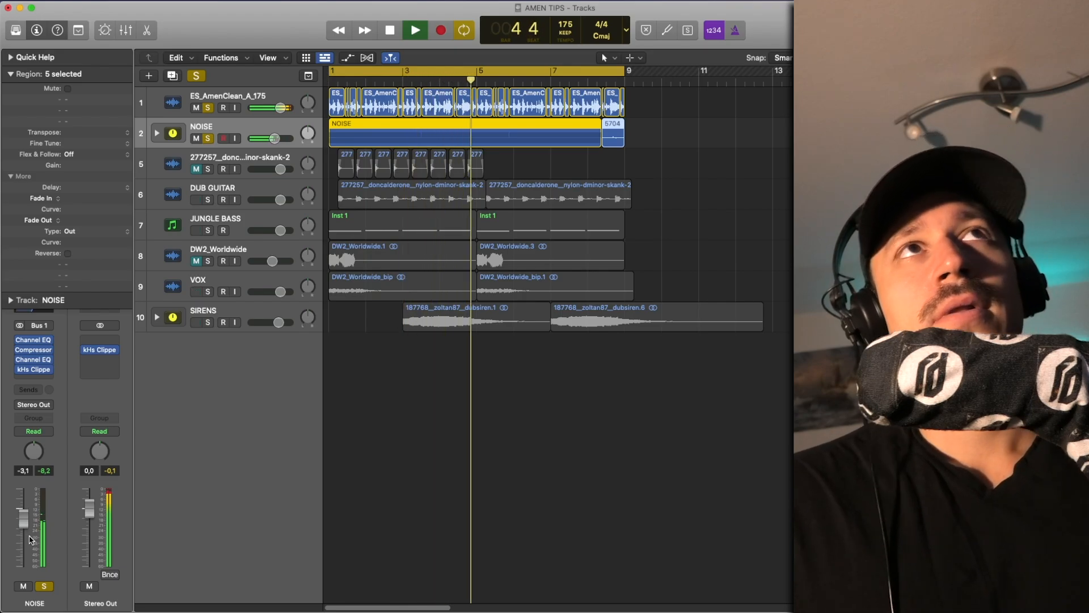
{"action": "key", "text": "space"}
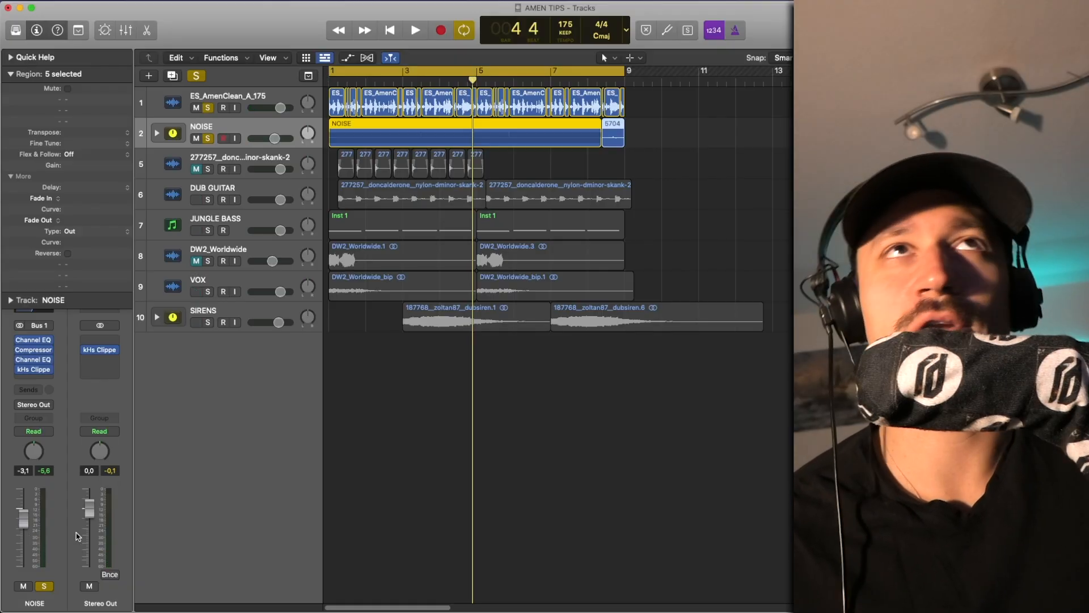
- Clear the solos on the NOISE and amen tracks, and solo the DUB GUITAR track and select it
{"action": "left_click", "coordinate": [207, 139]}
{"action": "left_click", "coordinate": [208, 106]}
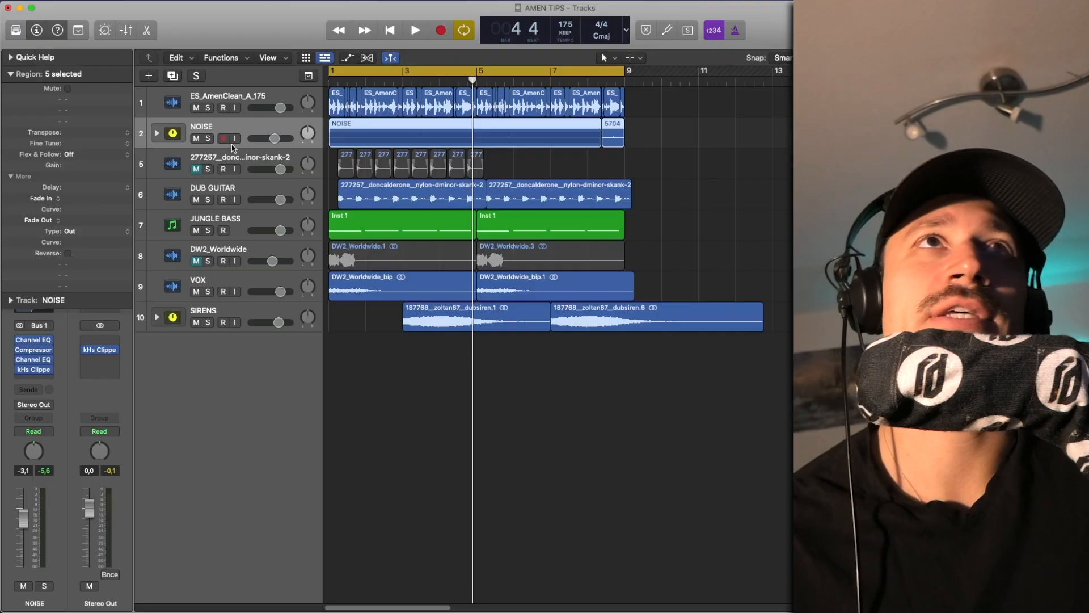
{"action": "left_click", "coordinate": [208, 199]}
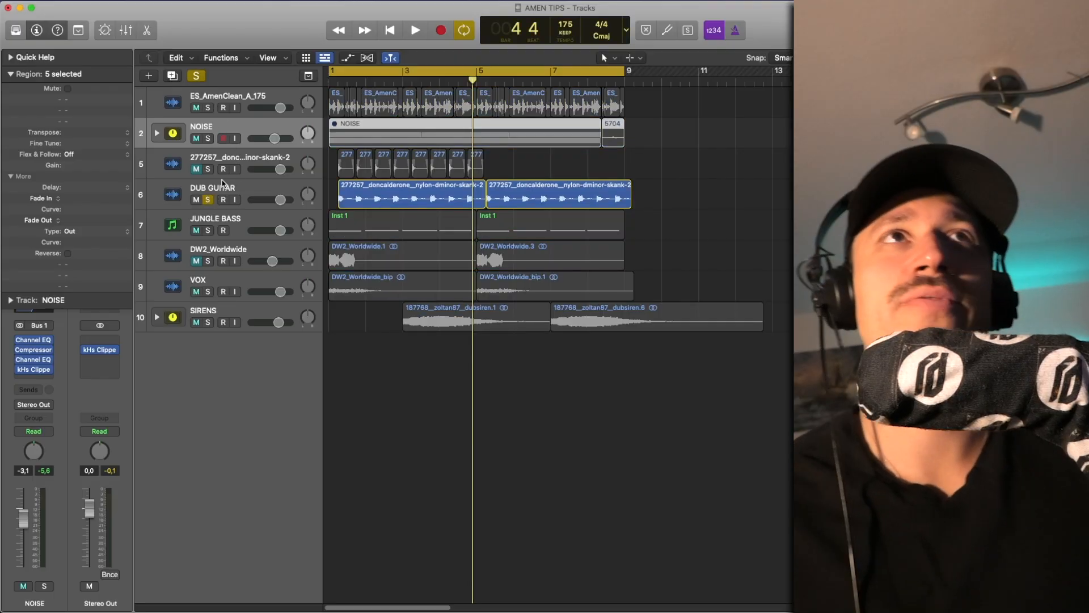
{"action": "left_click", "coordinate": [226, 188]}
{"action": "left_click", "coordinate": [513, 170]}
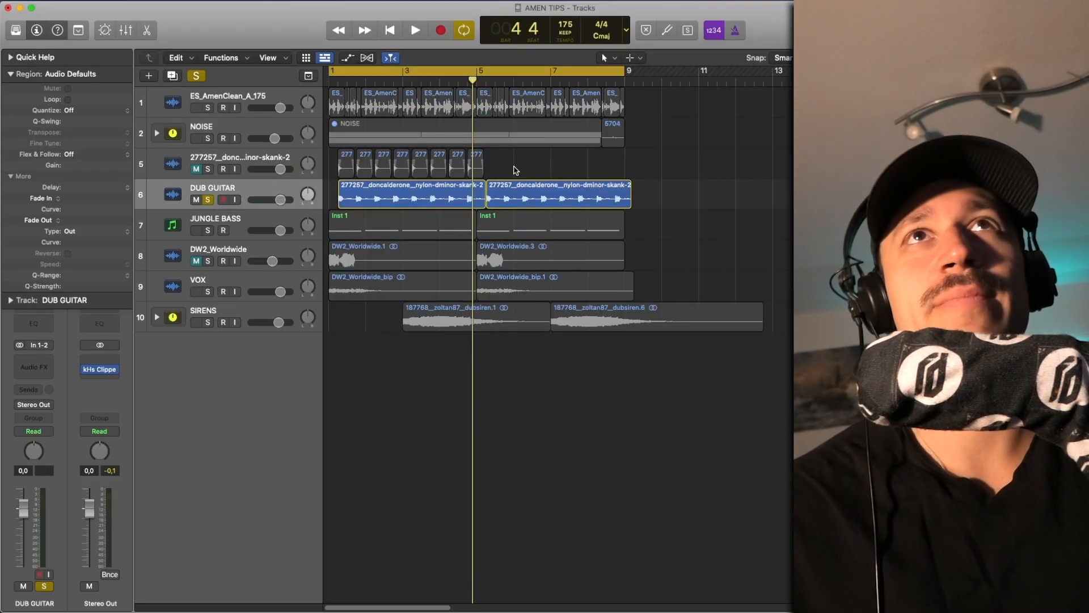
- Listen to the soloed DUB GUITAR track on its own and together with the soloed amen break
{"action": "key", "text": "Return"}
{"action": "key", "text": "space"}
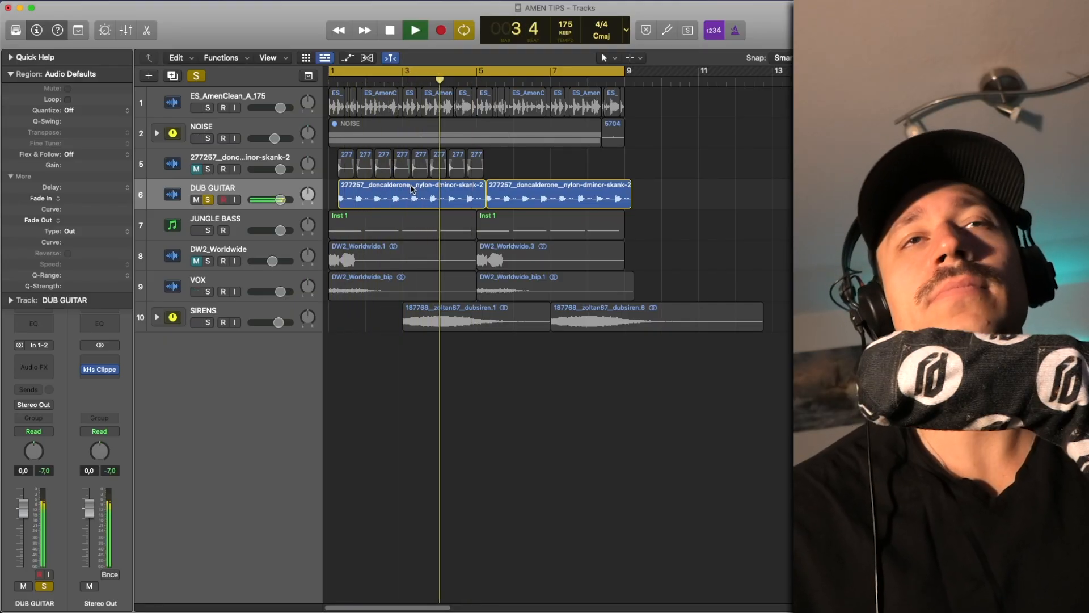
{"action": "key", "text": "space"}
{"action": "left_click", "coordinate": [209, 109]}
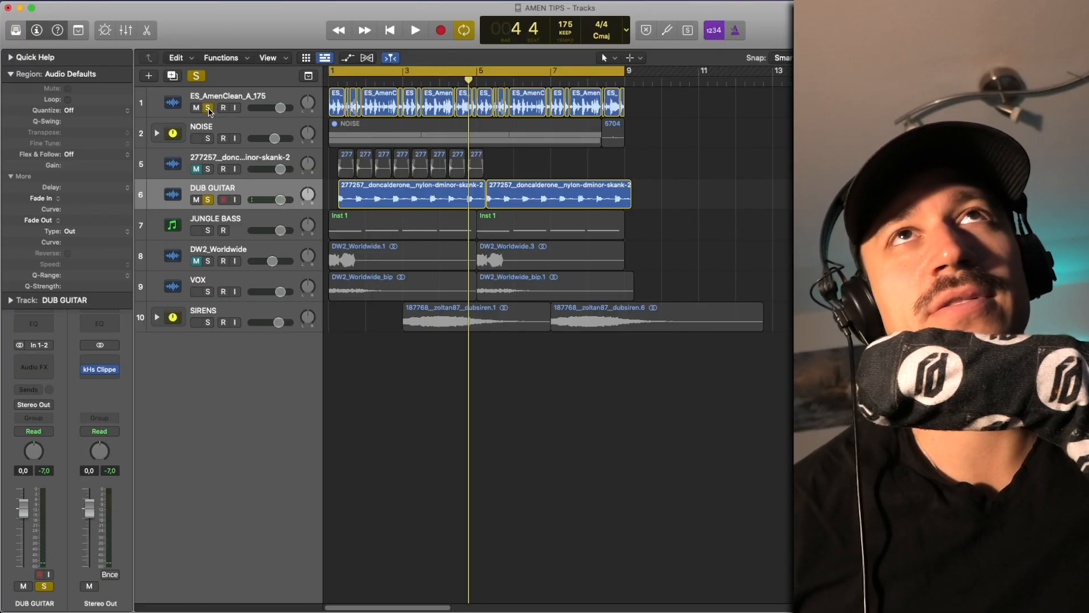
{"action": "key", "text": "space"}
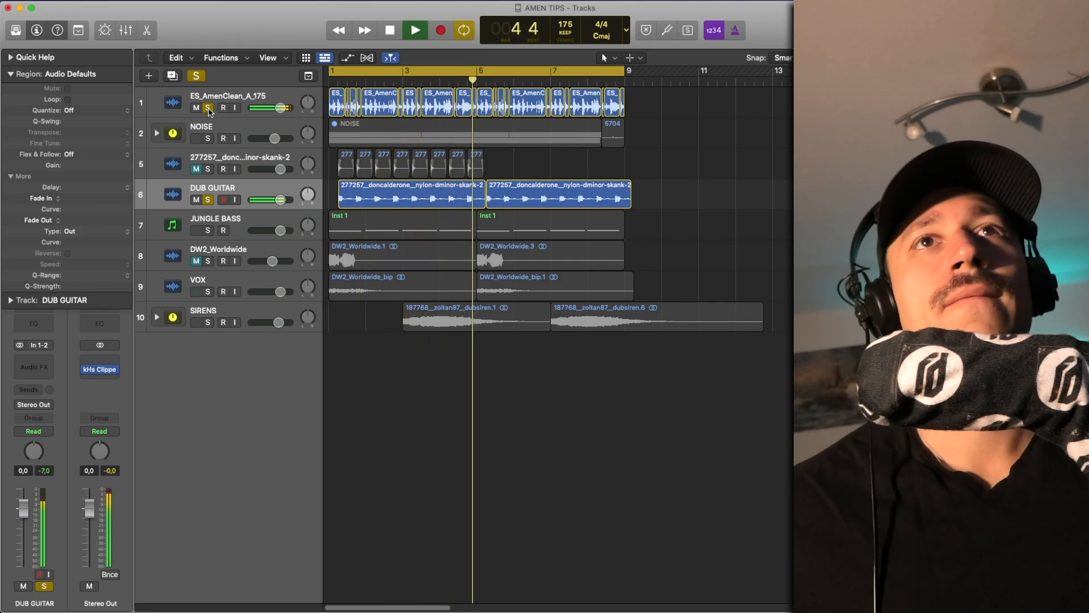
{"action": "key", "text": "space"}
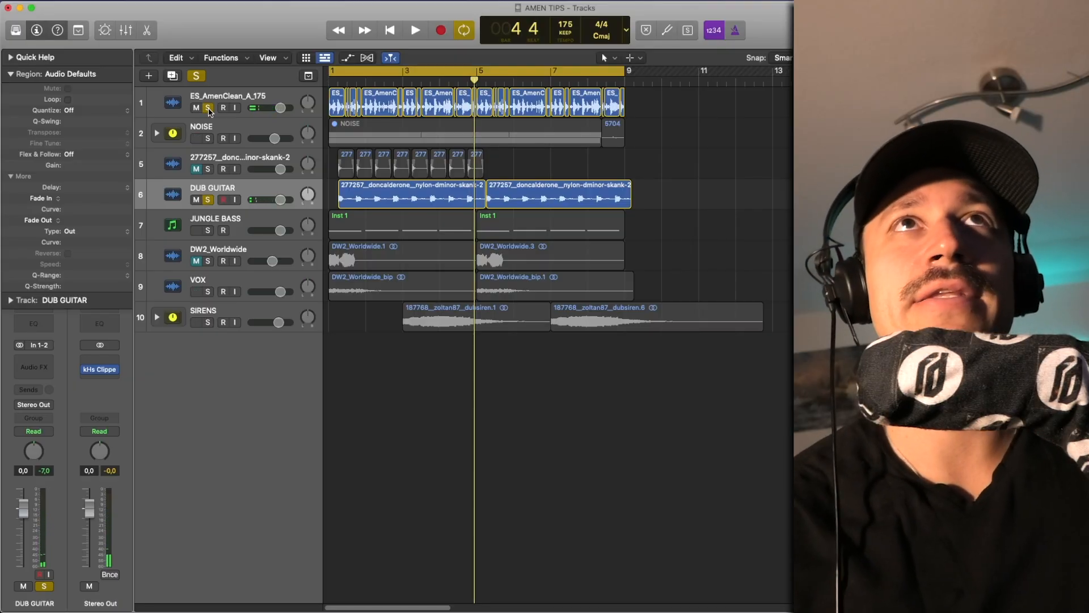
- Unfold the NOISE stack and solo and select its vinyl-noises track in place of the amen and DUB GUITAR tracks
{"action": "left_click", "coordinate": [193, 185]}
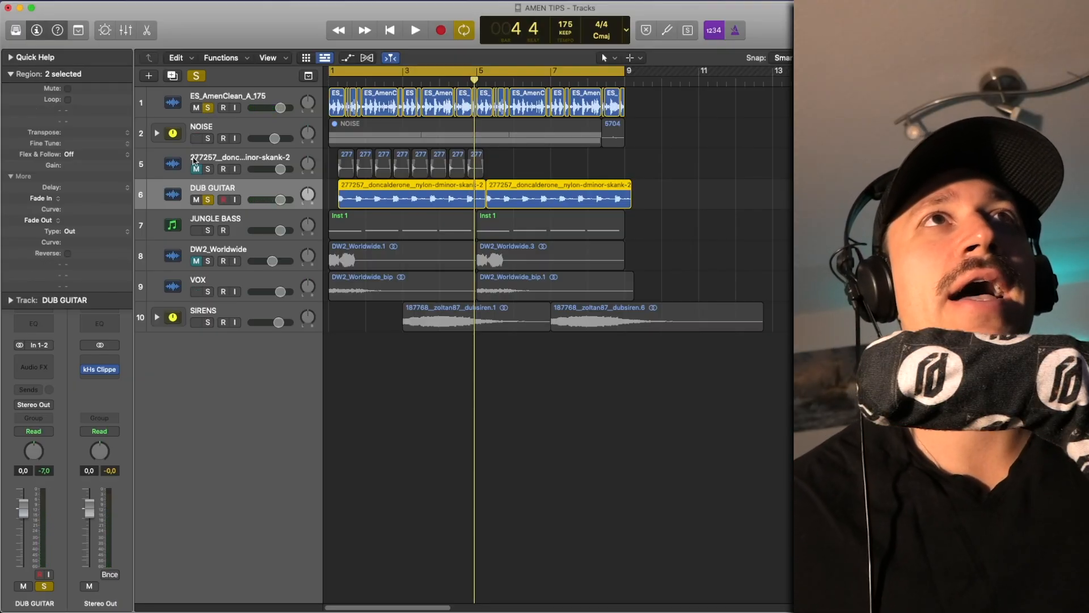
{"action": "left_click", "coordinate": [208, 109]}
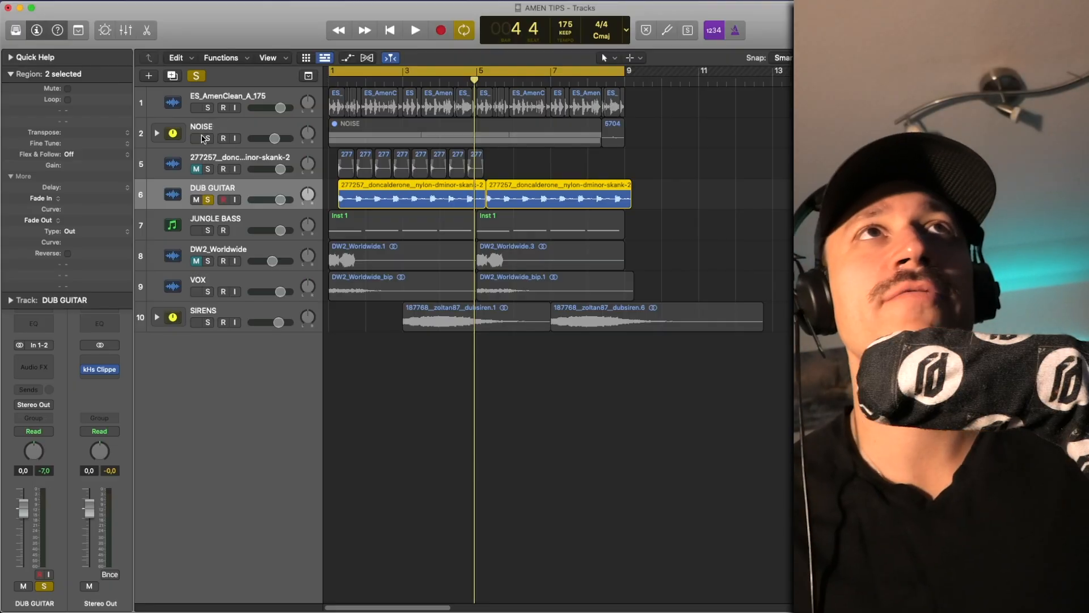
{"action": "left_click", "coordinate": [157, 133]}
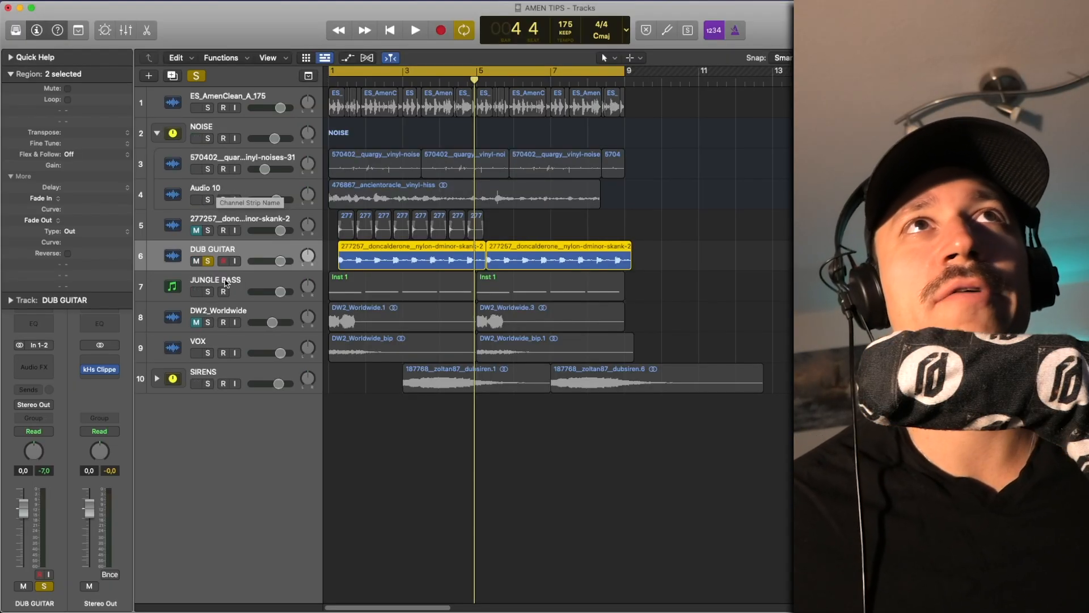
{"action": "left_click", "coordinate": [208, 261]}
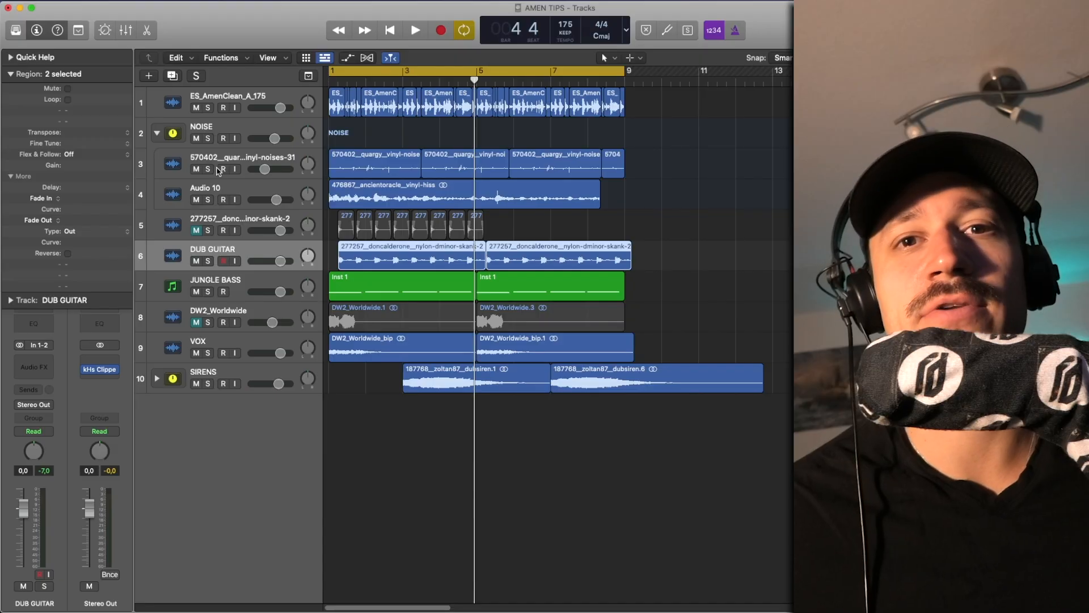
{"action": "left_click", "coordinate": [209, 169]}
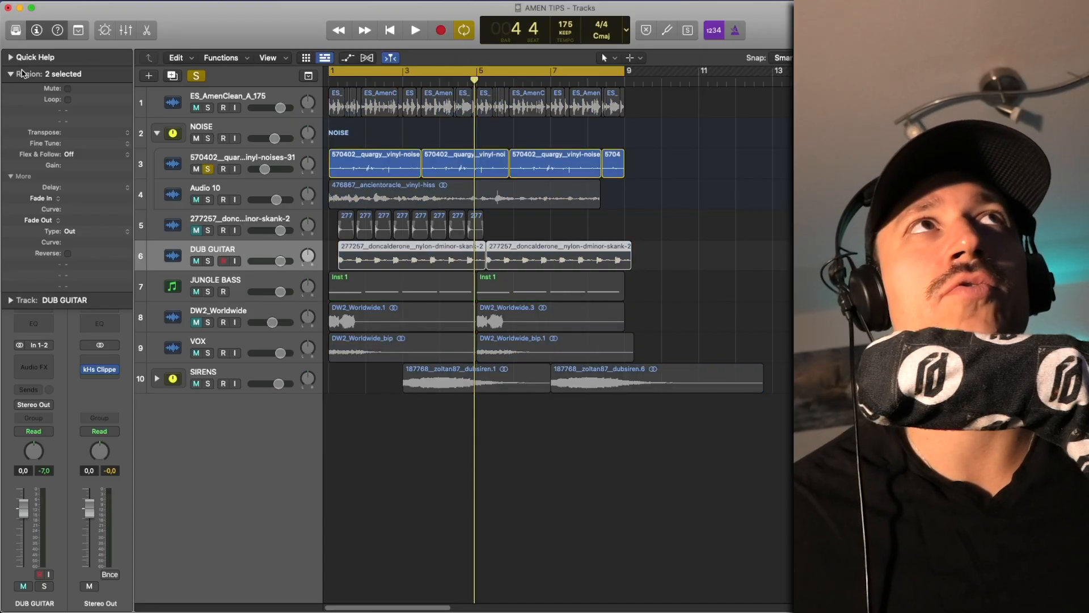
{"action": "left_click", "coordinate": [12, 74]}
{"action": "left_click", "coordinate": [258, 159]}
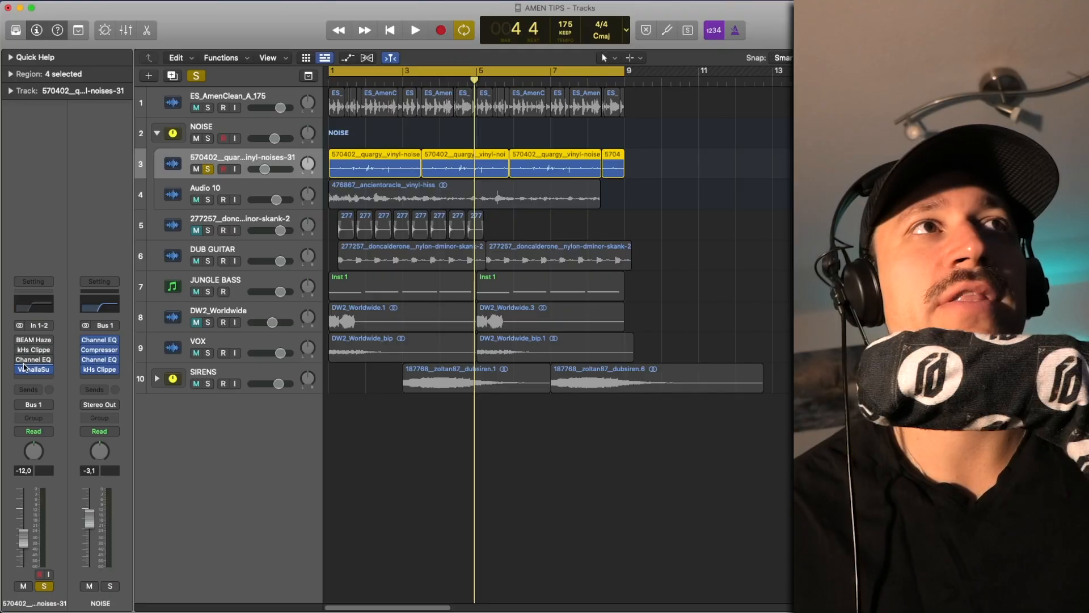
- Listen to the vinyl-noises track with its plug-ins bypassed, trying a louder level and returning its volume to -12.0 dB
{"action": "key", "text": "space"}
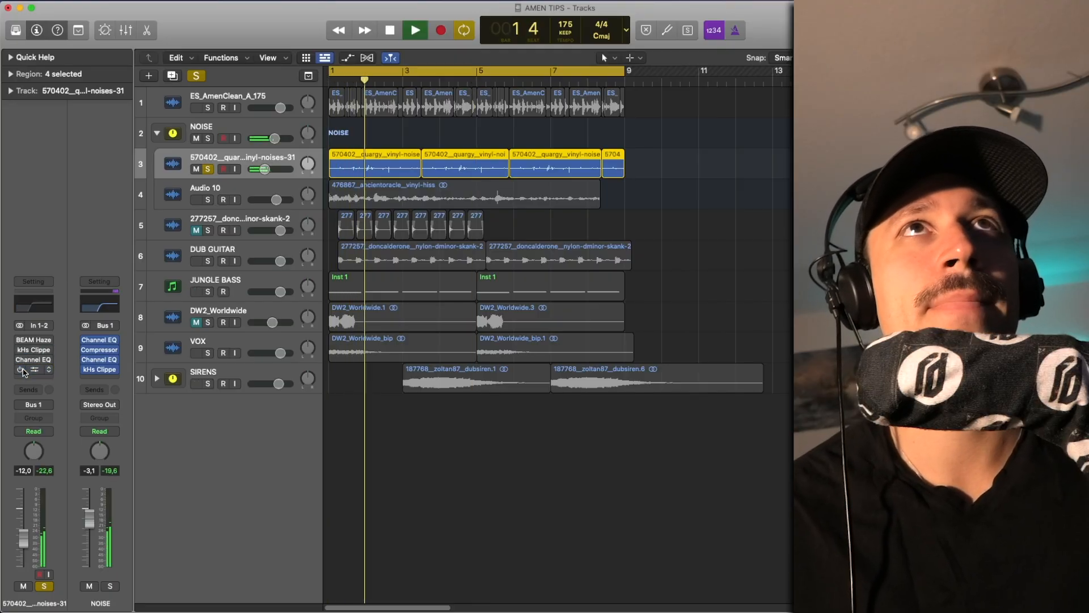
{"action": "key", "text": "space"}
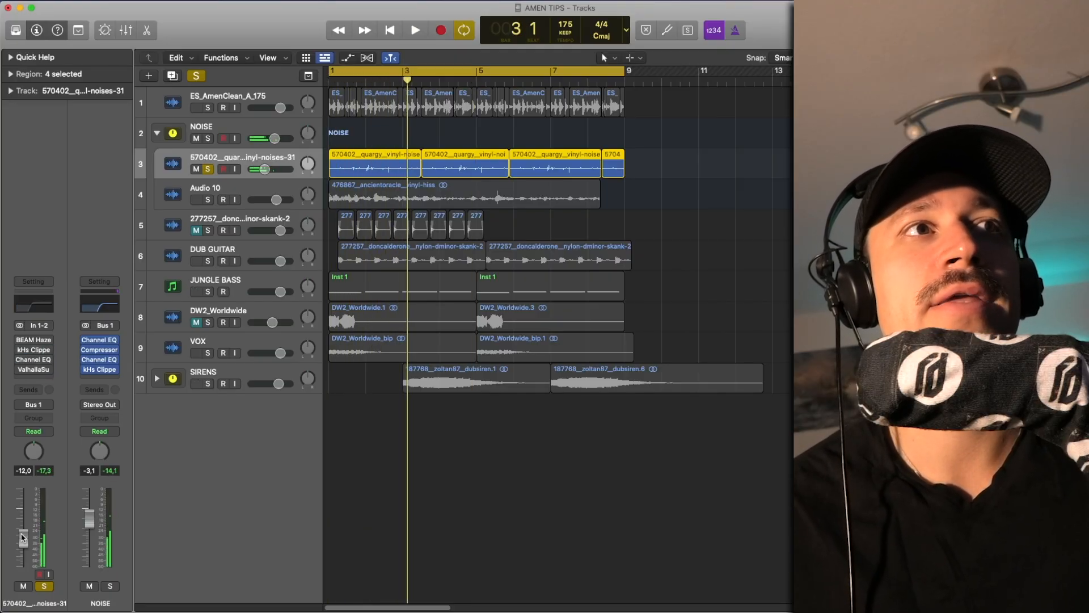
{"action": "key", "text": "space"}
{"action": "left_click_drag", "start_coordinate": [23, 510], "coordinate": [24, 538]}
{"action": "key", "text": "space"}
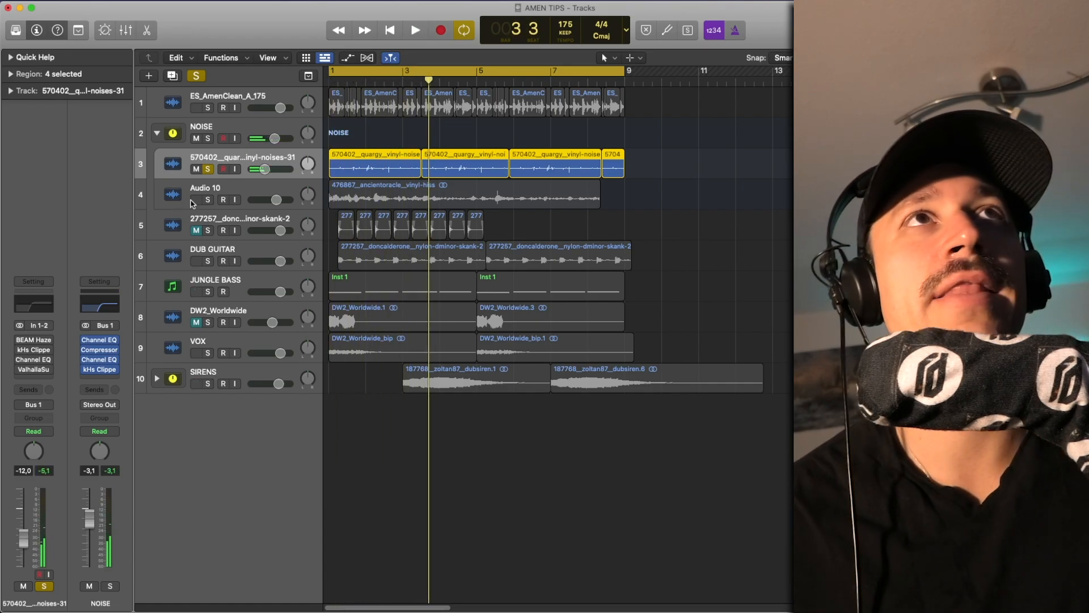
- Solo and select the Audio 10 vinyl-hiss track and compare its playback with the plug-ins bypassed and enabled
{"action": "left_click", "coordinate": [193, 204]}
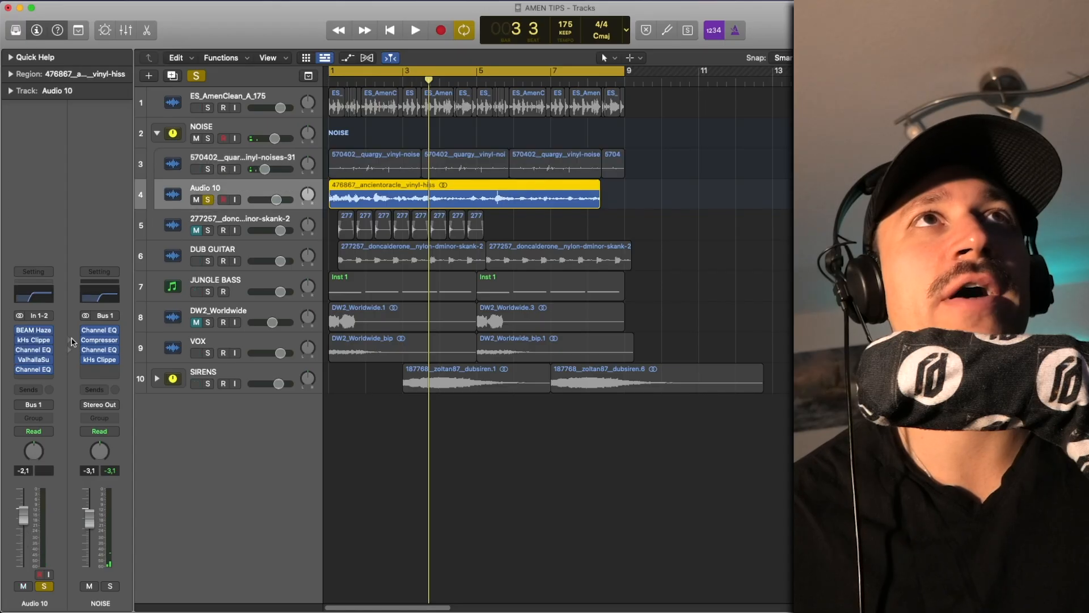
{"action": "left_click", "coordinate": [21, 370]}
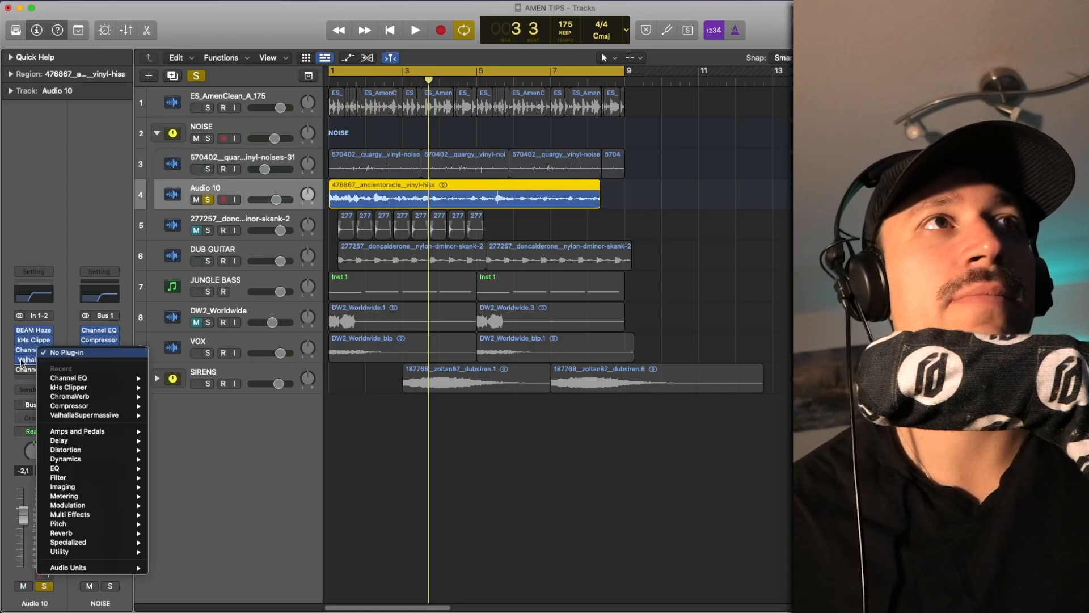
{"action": "left_click", "coordinate": [19, 357]}
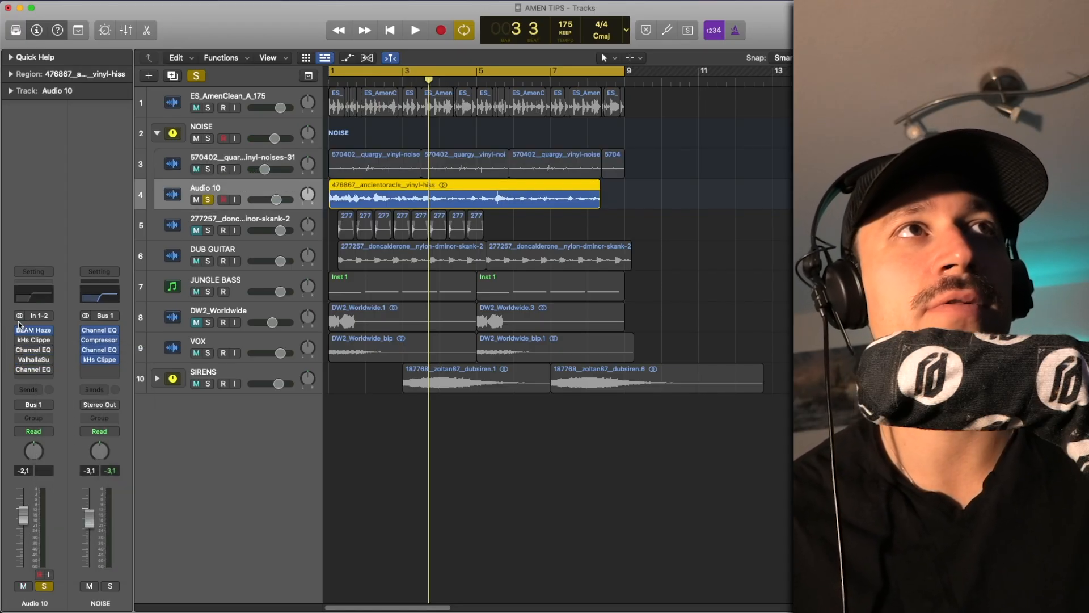
{"action": "key", "text": "space"}
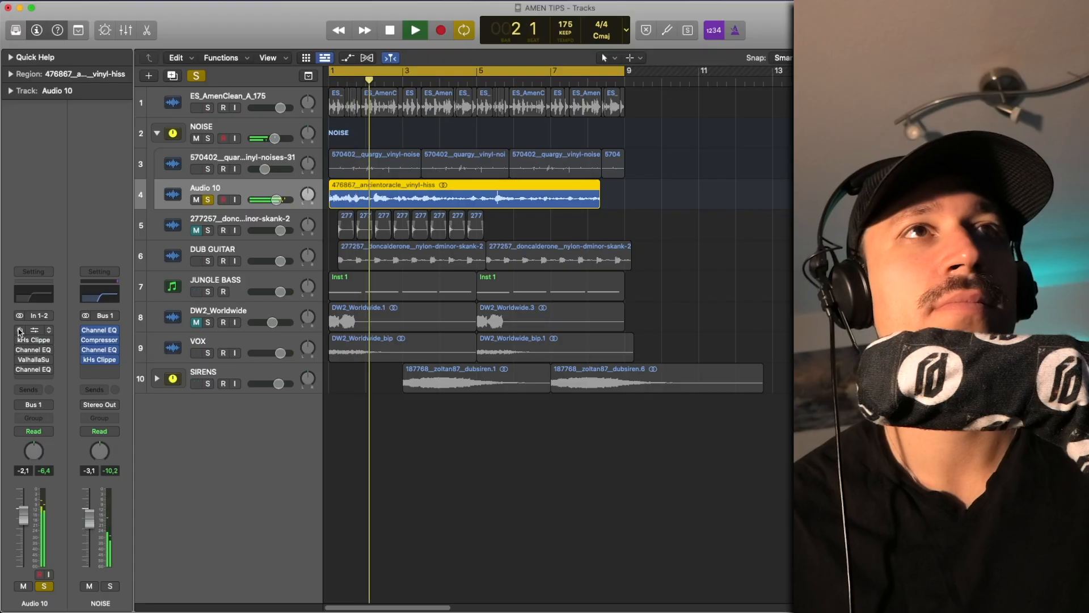
{"action": "key", "text": "space"}
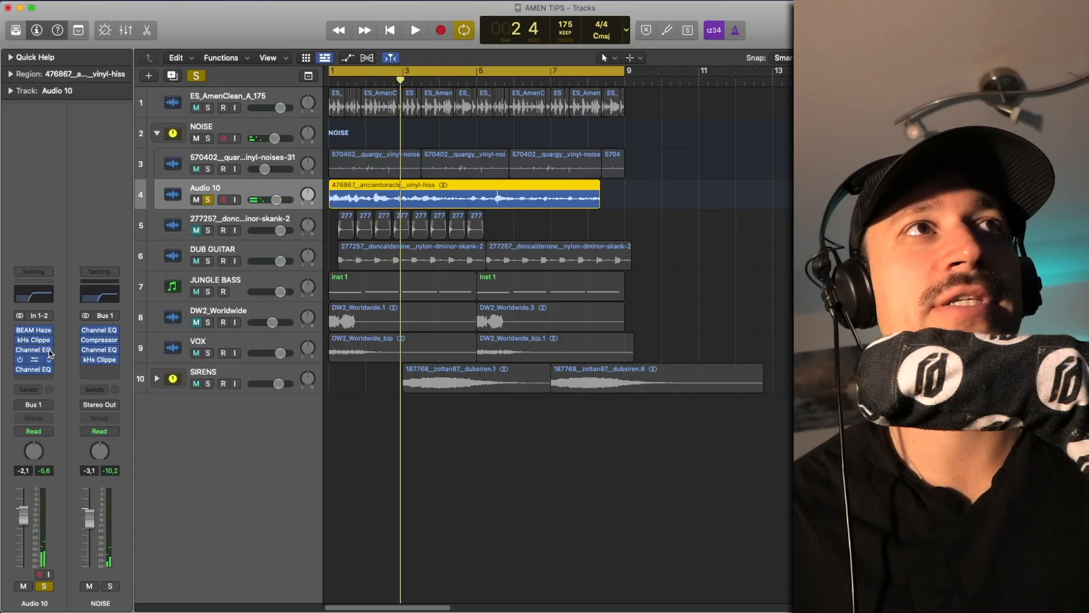
{"action": "key", "text": "space"}
- Re-enable the vinyl-noises track's plug-ins and listen to it soloed together with Audio 10 and NOISE
{"action": "left_click", "coordinate": [301, 164]}
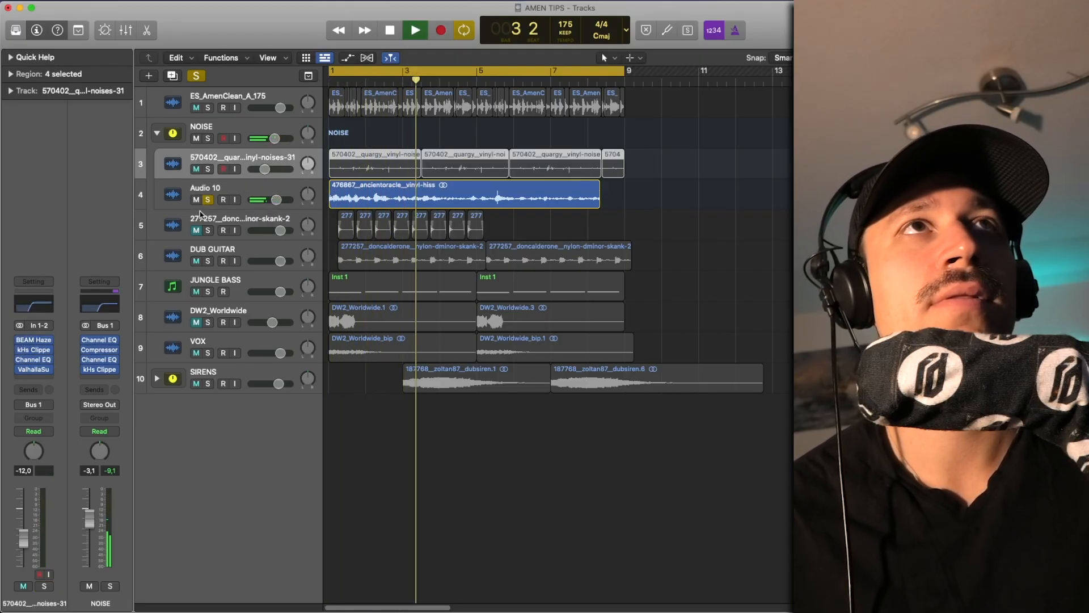
{"action": "left_click", "coordinate": [207, 169]}
{"action": "left_click", "coordinate": [209, 138]}
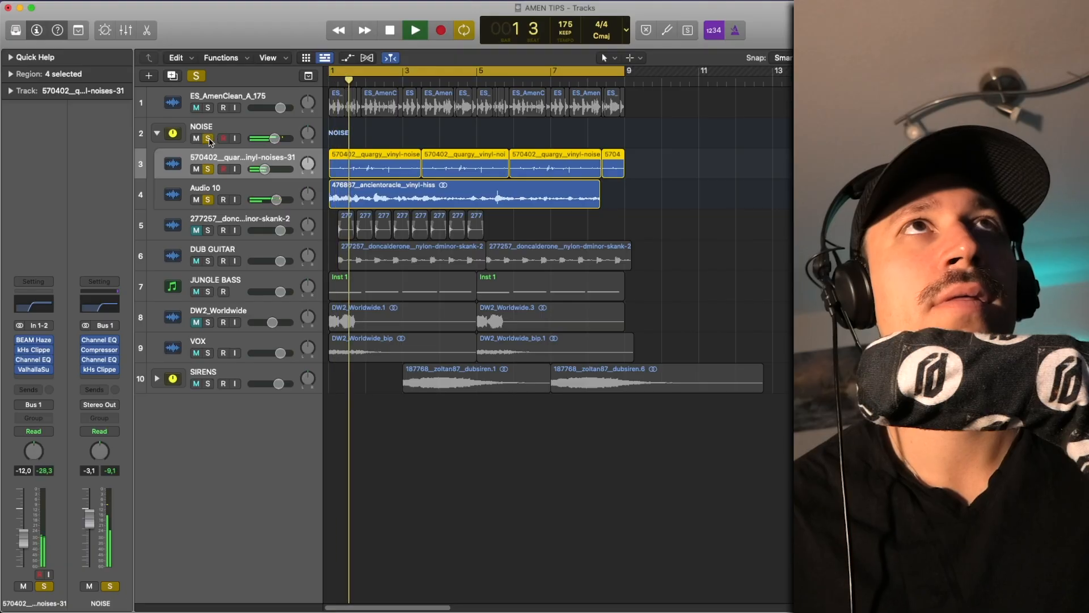
{"action": "key", "text": "space"}
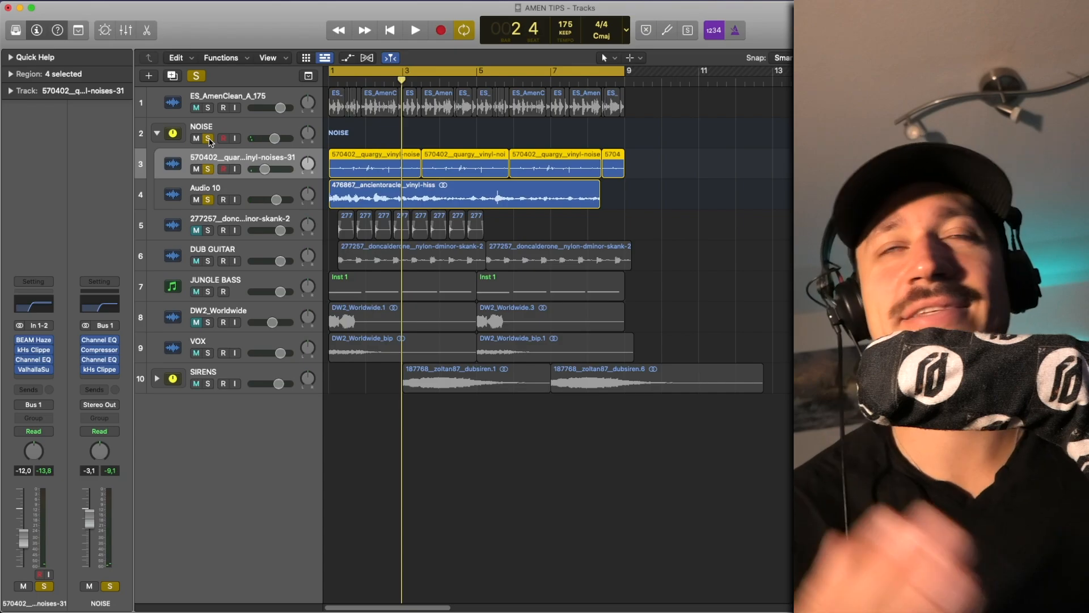
- Clear the solos on the noise tracks and solo and select the nylon-dminor-skank-2 guitar track above DUB GUITAR
{"action": "left_click", "coordinate": [208, 139]}
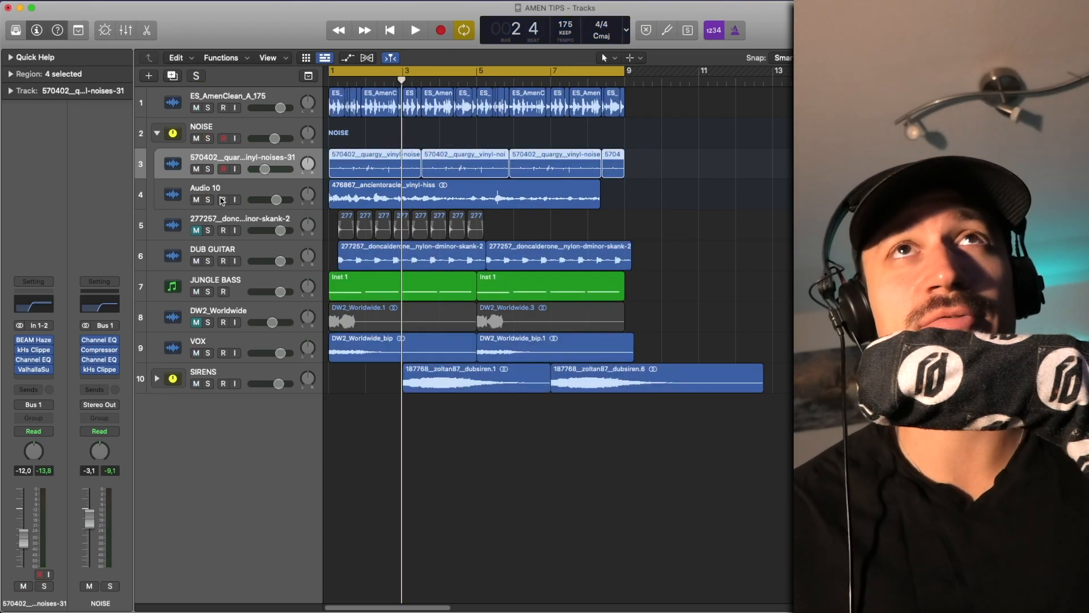
{"action": "left_click", "coordinate": [252, 245]}
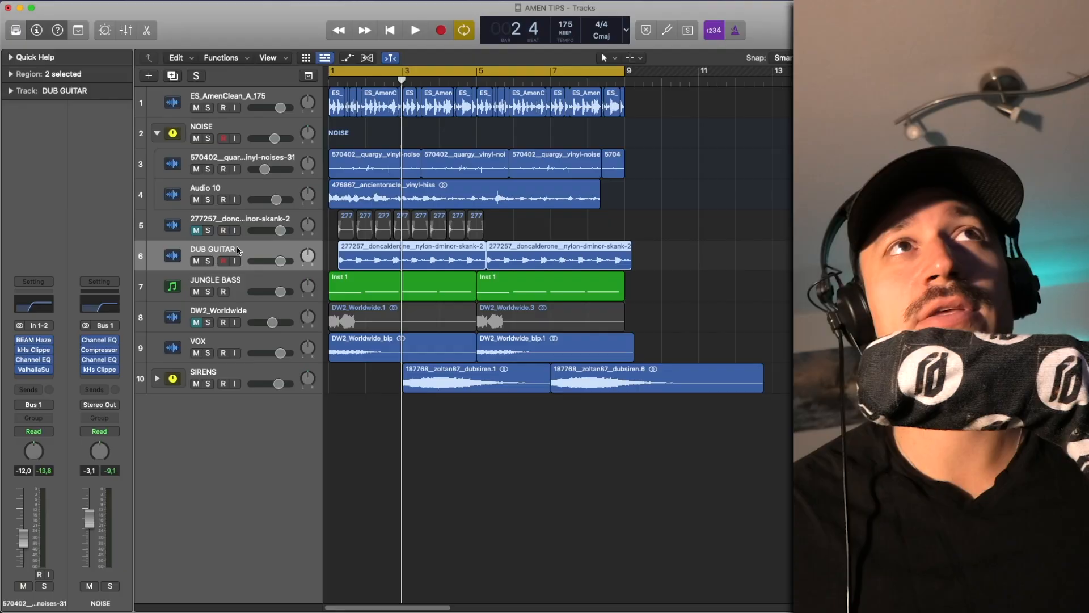
{"action": "left_click", "coordinate": [209, 261]}
{"action": "left_click", "coordinate": [208, 261]}
{"action": "left_click", "coordinate": [209, 231]}
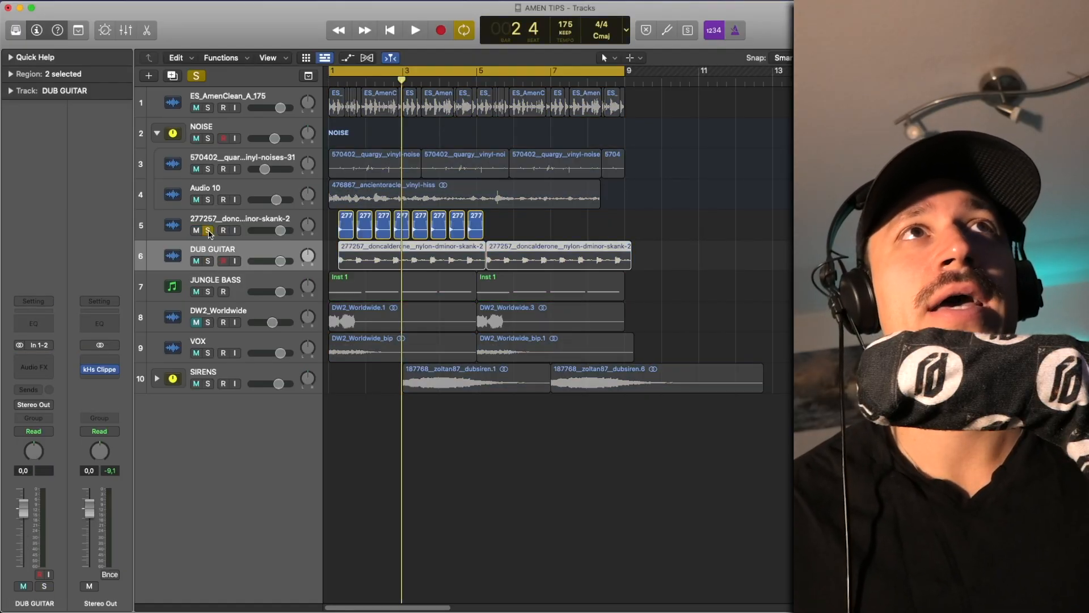
{"action": "left_click", "coordinate": [222, 219]}
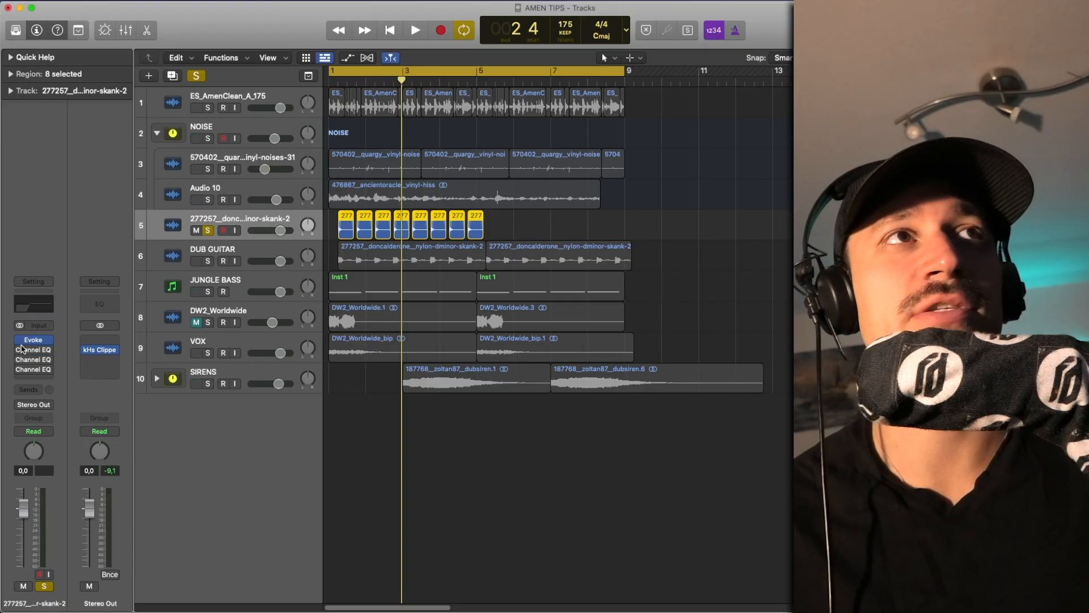
- Listen to the nylon-dminor-skank-2 guitar track with its Evoke and Channel EQ plug-ins bypassed
{"action": "key", "text": "Return"}
{"action": "key", "text": "space"}
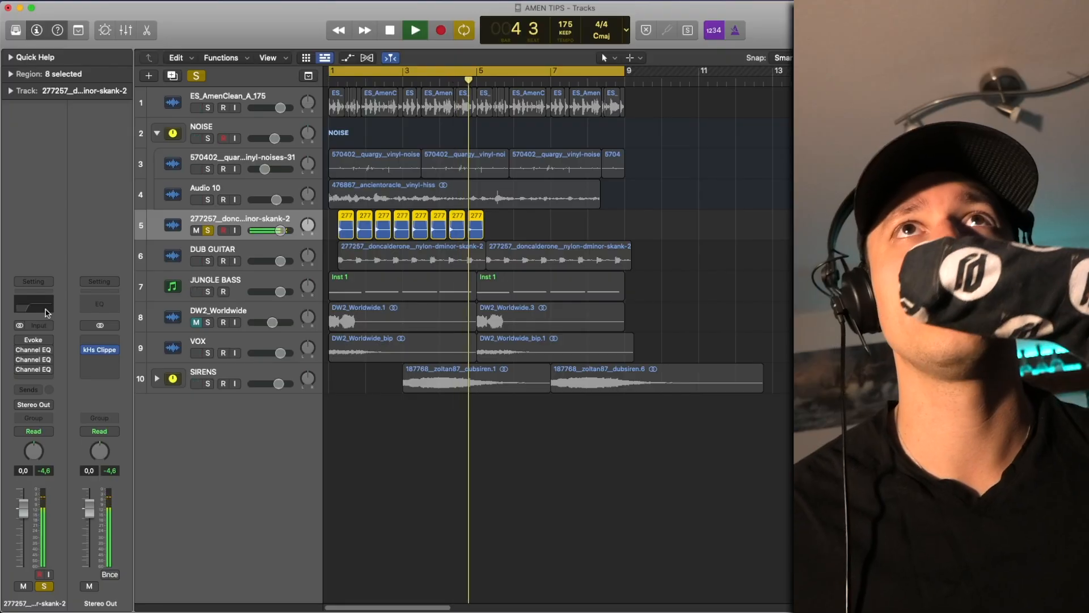
{"action": "key", "text": "space"}
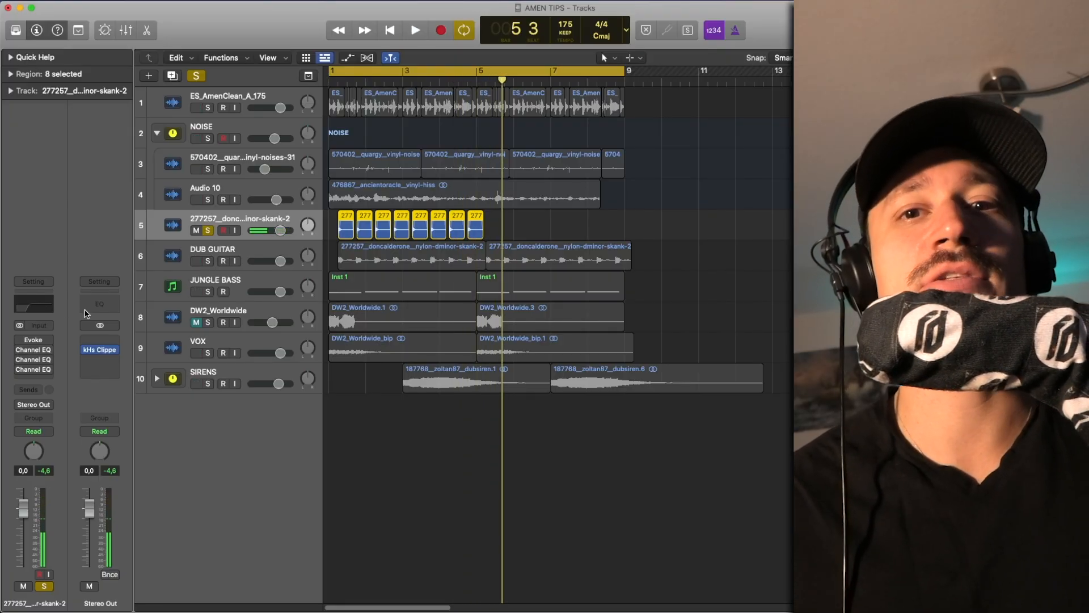
{"action": "key", "text": "space"}
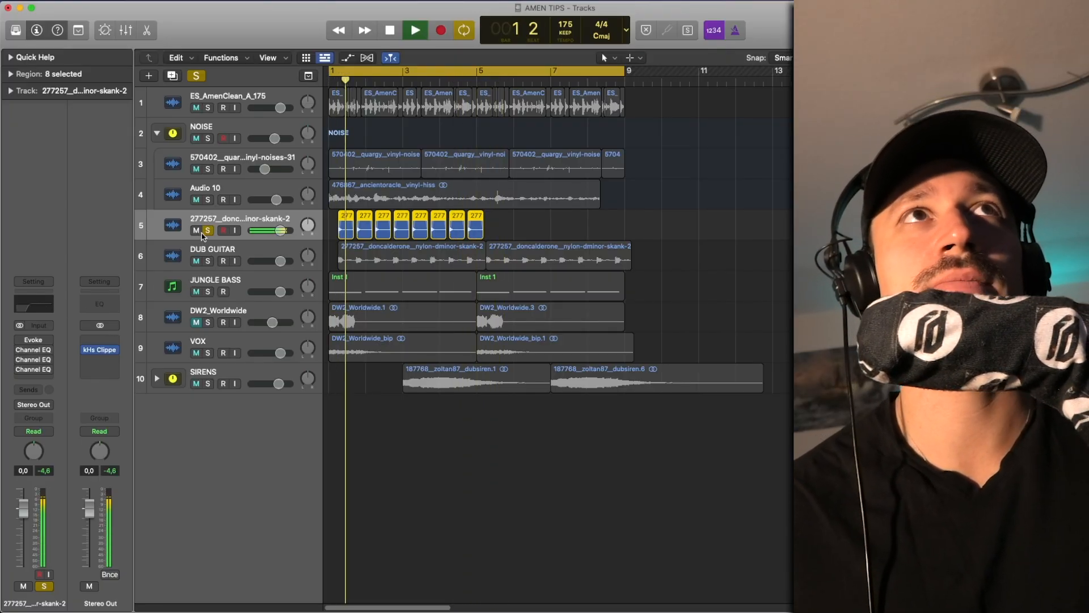
{"action": "key", "text": "space"}
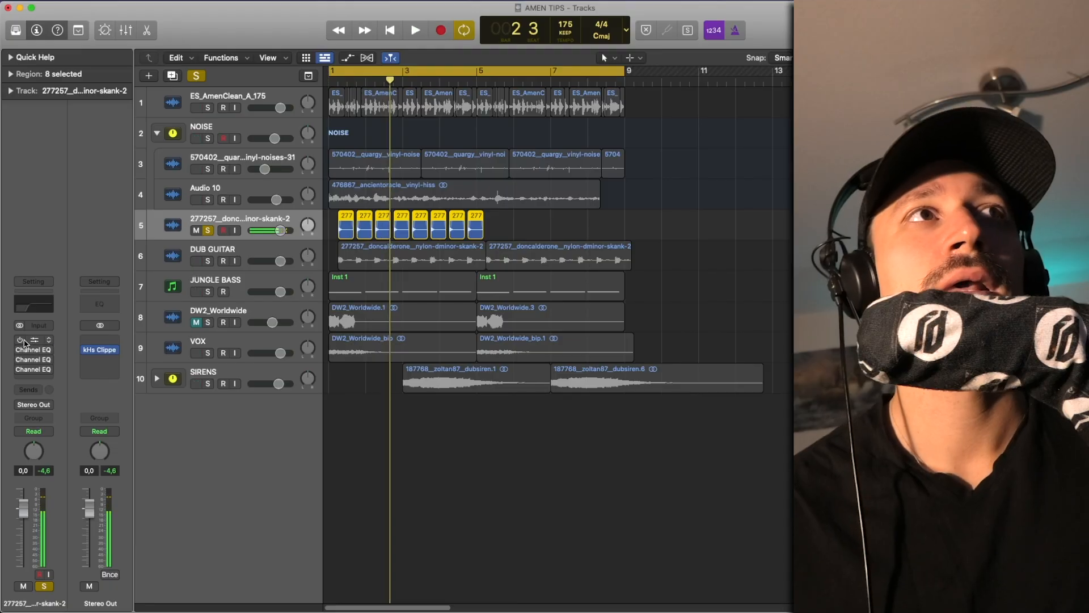
- Enable and open Evoke on the guitar skank track, listen to its Back To 2009 preset and view the preset packs
{"action": "left_click", "coordinate": [37, 339]}
{"action": "key", "text": "space"}
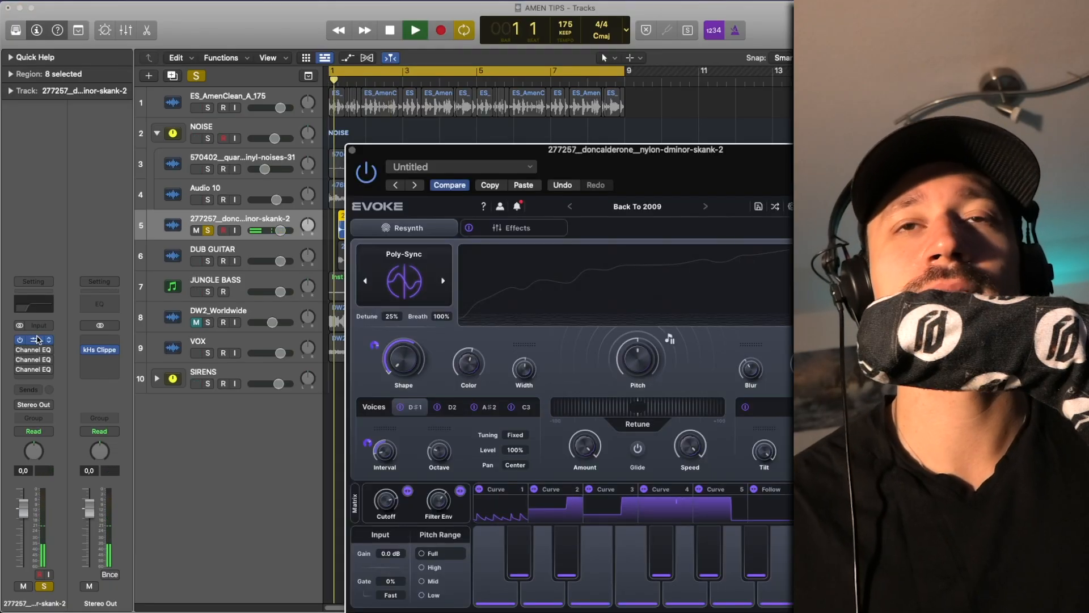
{"action": "left_click_drag", "start_coordinate": [611, 153], "coordinate": [394, 65]}
{"action": "key", "text": "space"}
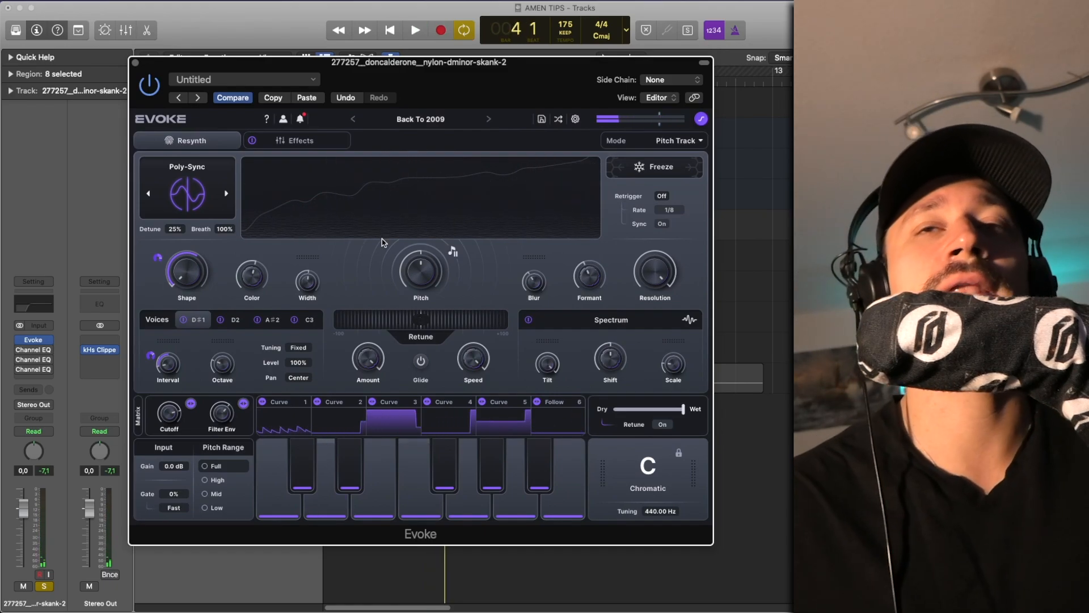
{"action": "left_click", "coordinate": [445, 122]}
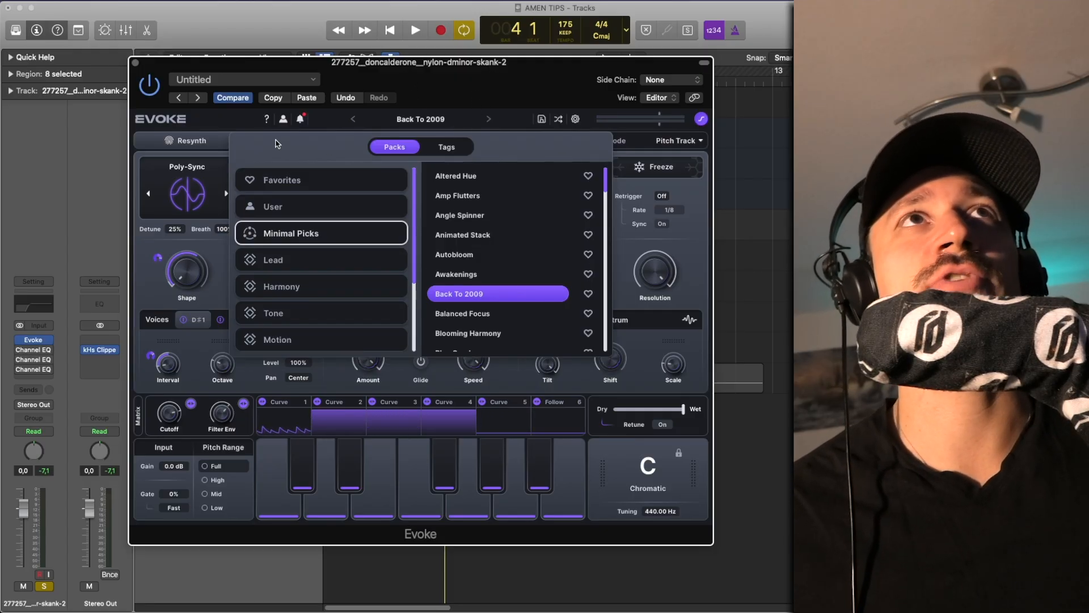
{"action": "left_click", "coordinate": [225, 130]}
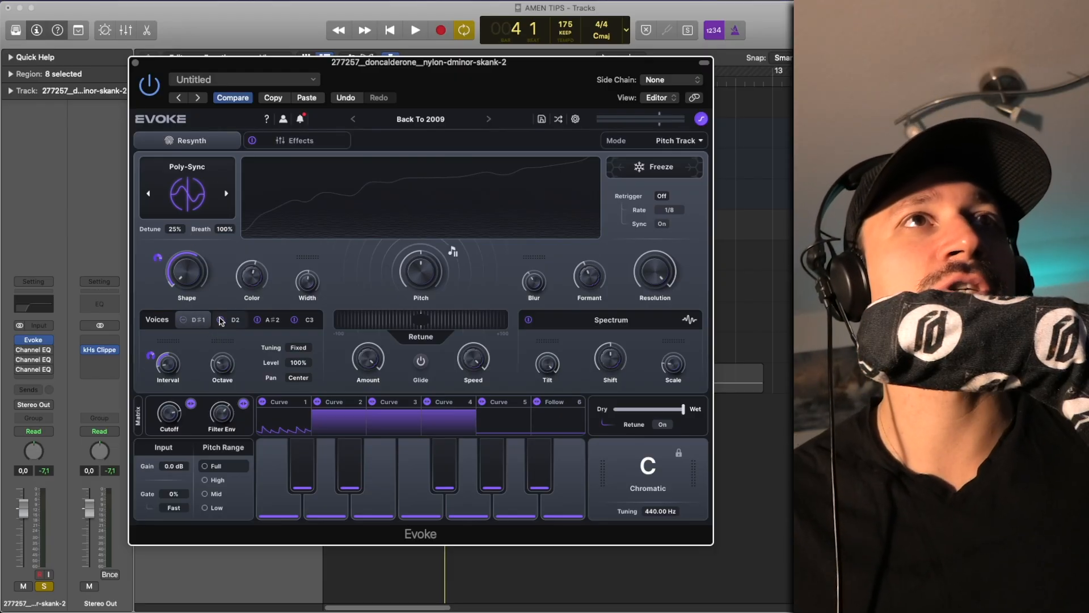
- Compare the guitar skank through Evoke at 0% and 100% wet, listen to the fully wet sound and close the plug-in
{"action": "key", "text": "space"}
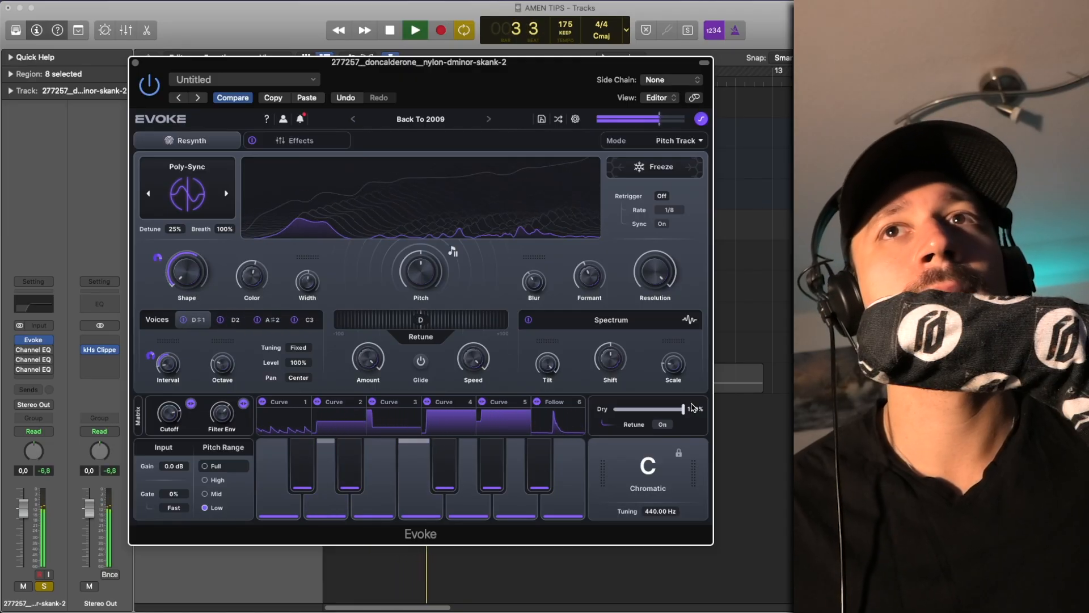
{"action": "key", "text": "space"}
{"action": "key", "text": "space"}
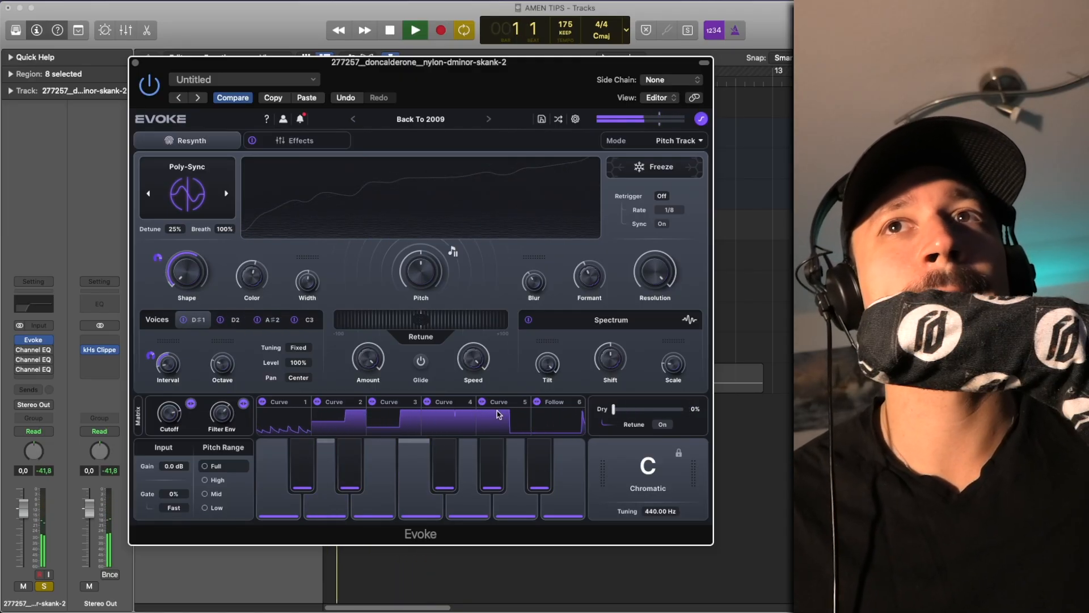
{"action": "key", "text": "space"}
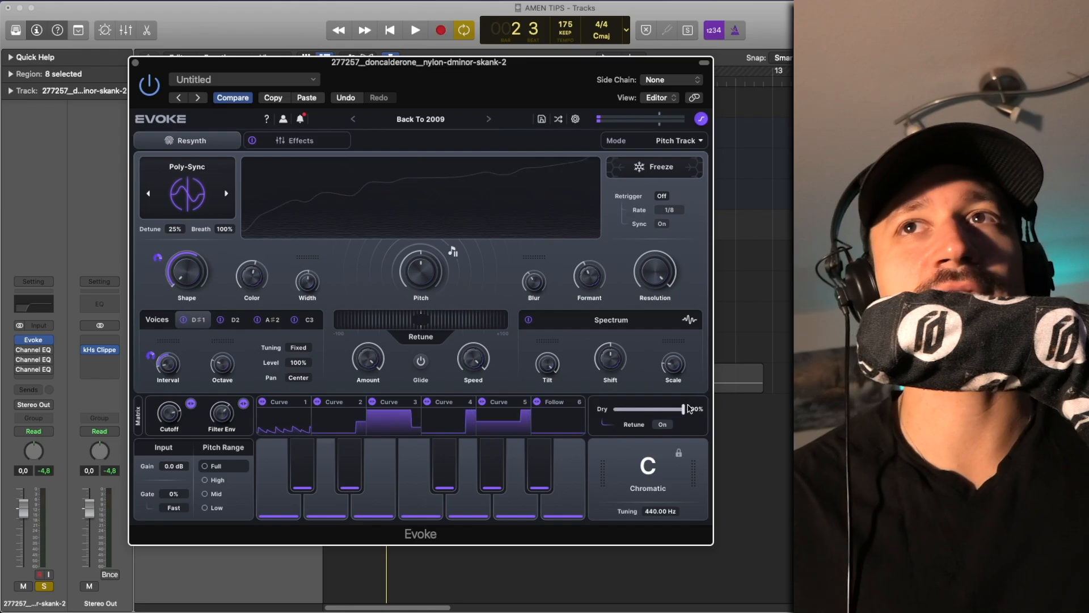
{"action": "left_click_drag", "start_coordinate": [683, 409], "coordinate": [618, 414]}
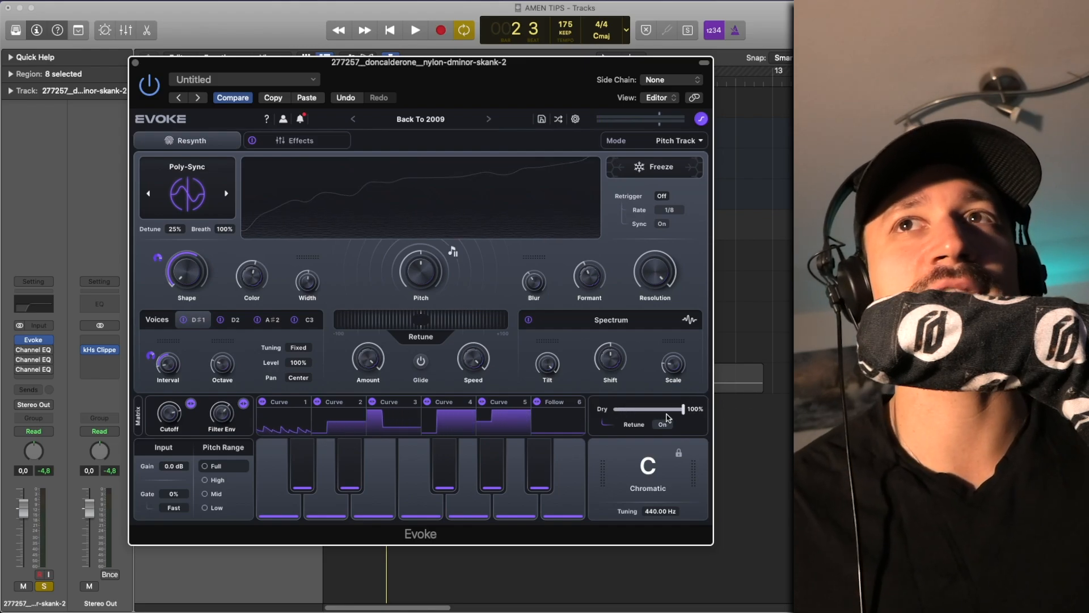
{"action": "key", "text": "space"}
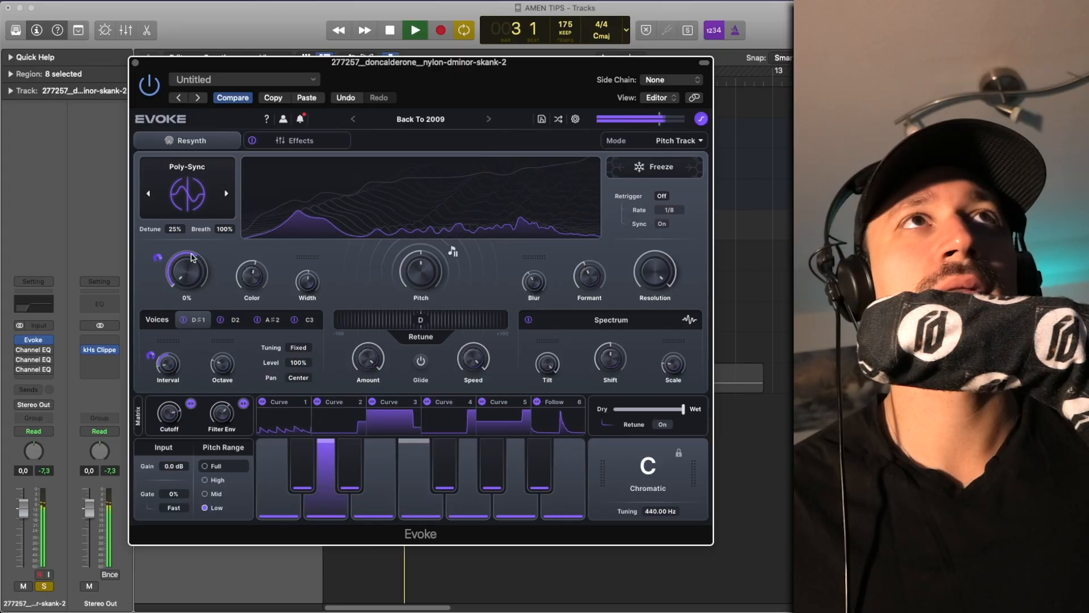
{"action": "key", "text": "space"}
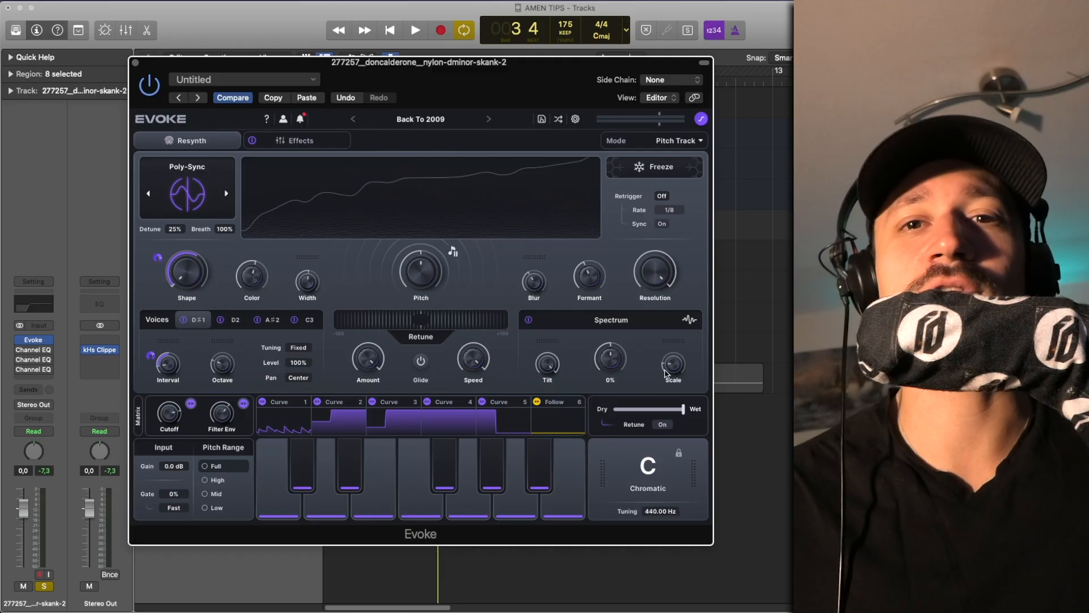
{"action": "left_click", "coordinate": [137, 63]}
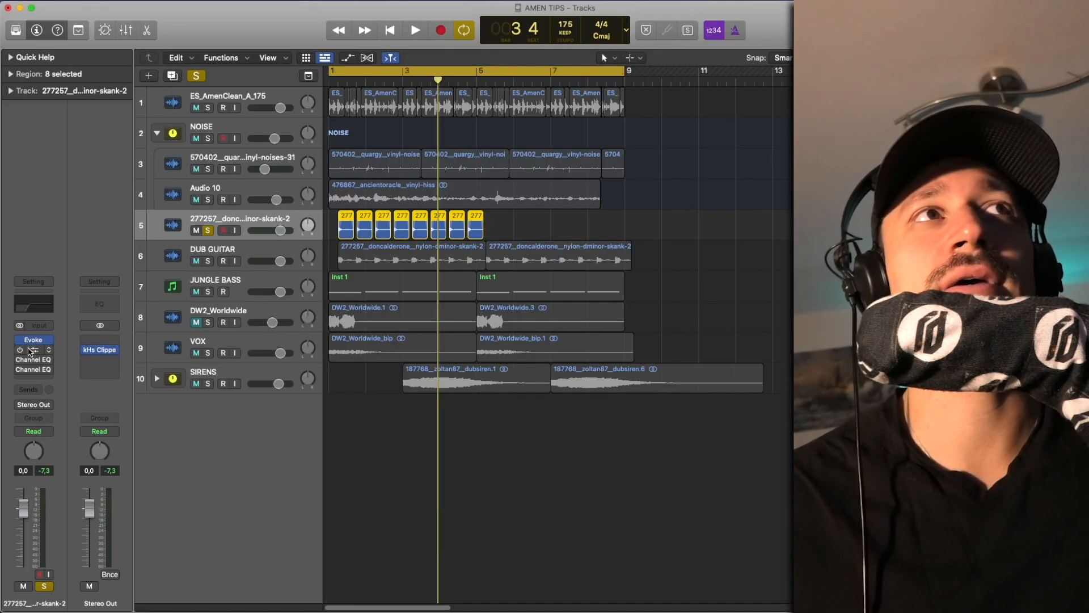
- Enable the three Channel EQs on the guitar skank track and view their low-cut curves
{"action": "left_click", "coordinate": [20, 366]}
{"action": "left_click", "coordinate": [21, 371]}
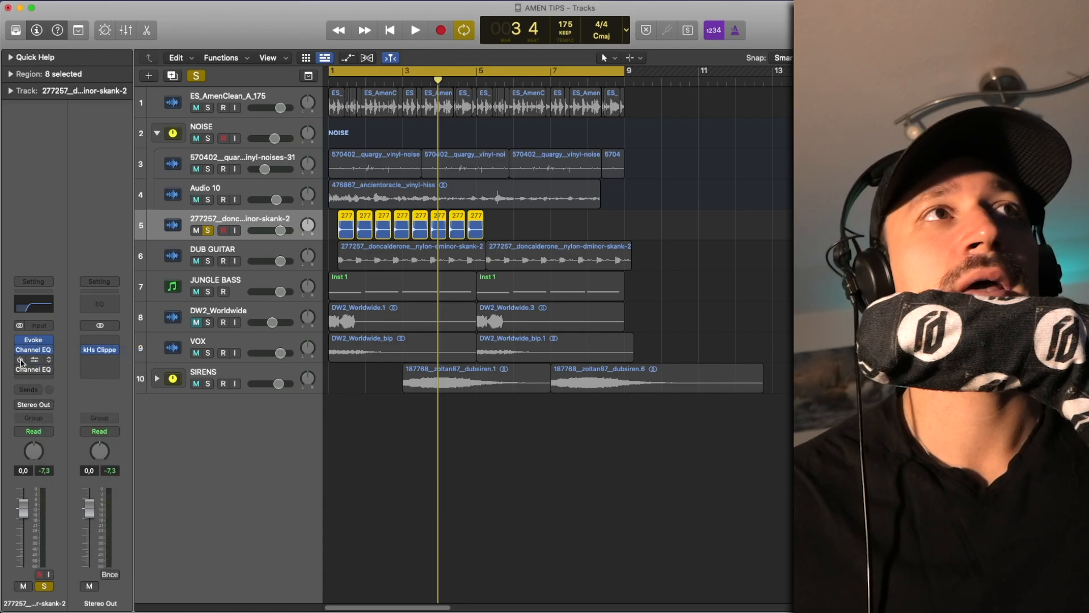
{"action": "left_click", "coordinate": [39, 361]}
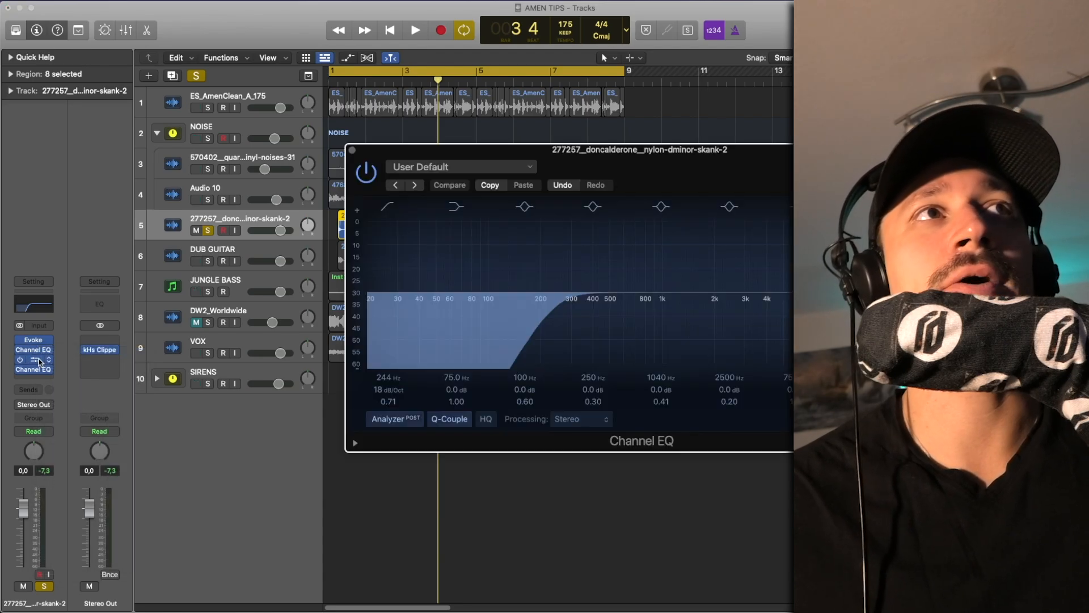
{"action": "left_click", "coordinate": [38, 355]}
{"action": "left_click", "coordinate": [36, 351]}
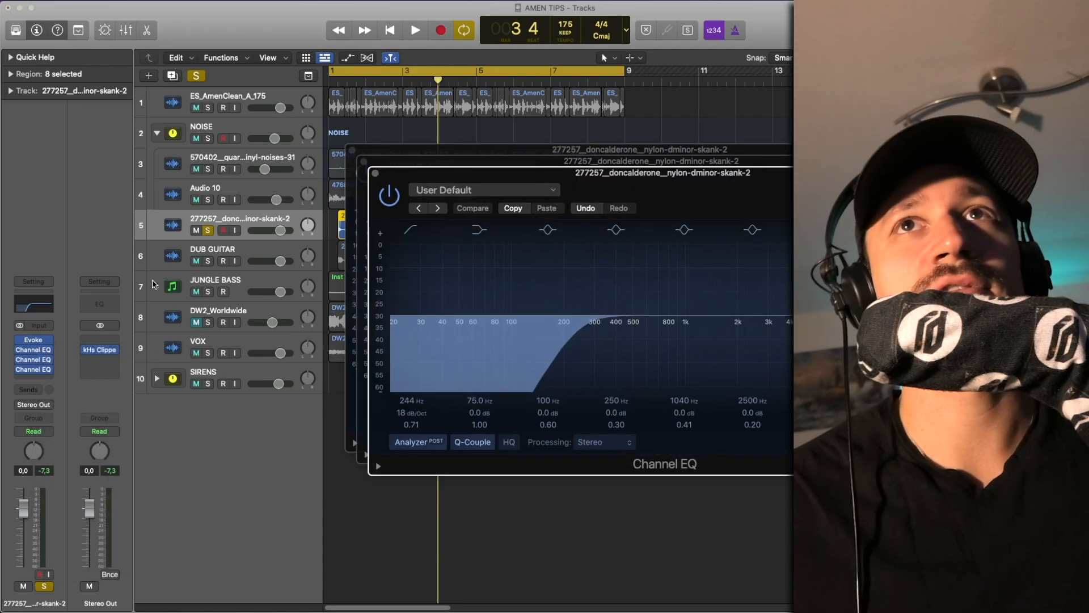
{"action": "left_click", "coordinate": [375, 175]}
{"action": "left_click", "coordinate": [364, 163]}
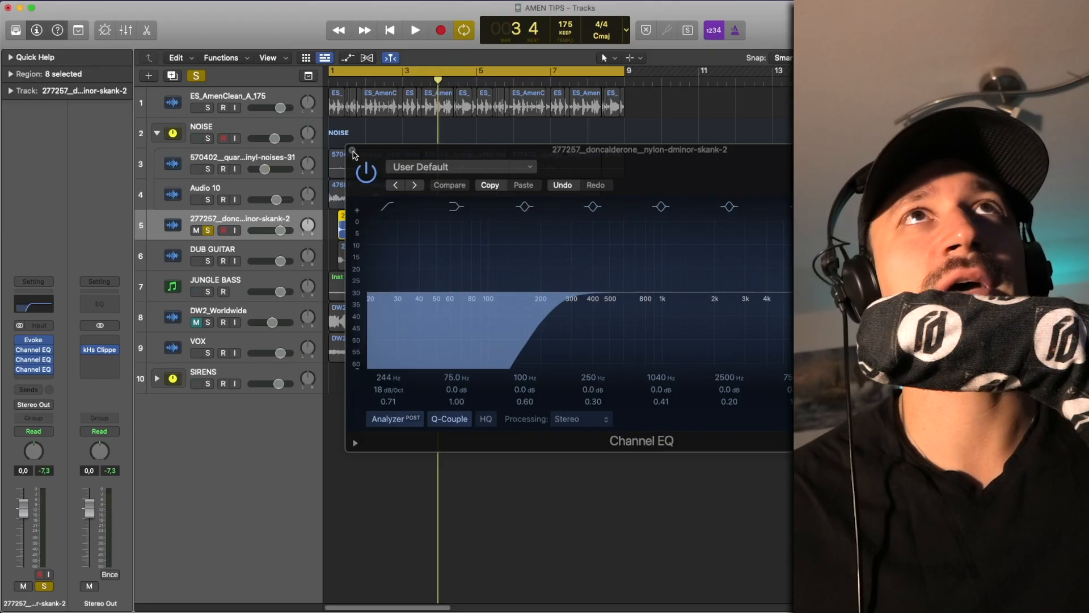
{"action": "left_click", "coordinate": [353, 152]}
- Listen from the start to the soloed guitar skank with its full plug-in chain, and clear the solo
{"action": "key", "text": "Return"}
{"action": "key", "text": "space"}
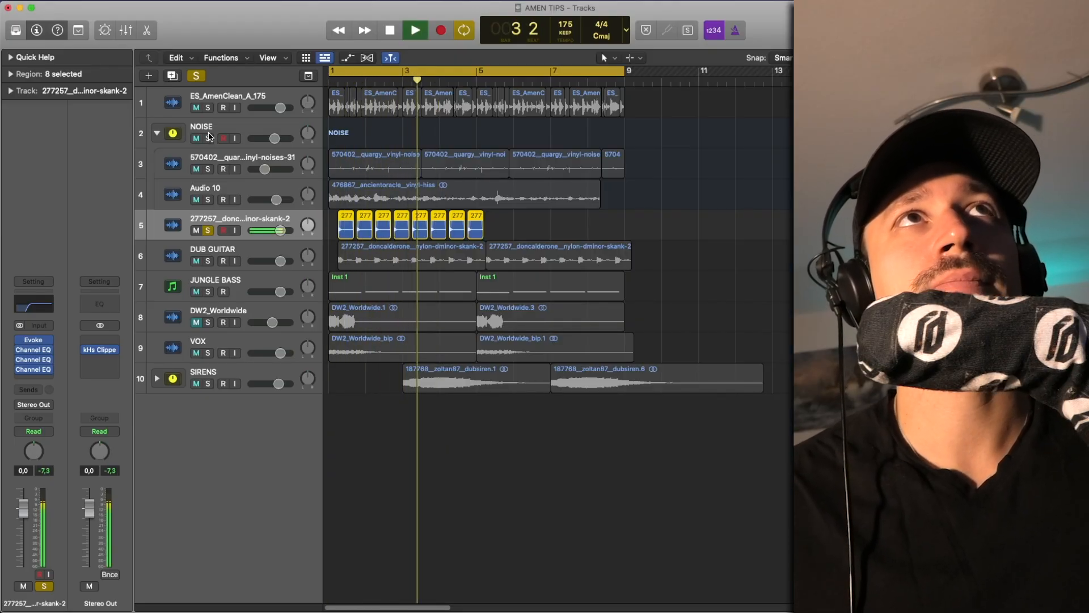
{"action": "key", "text": "space"}
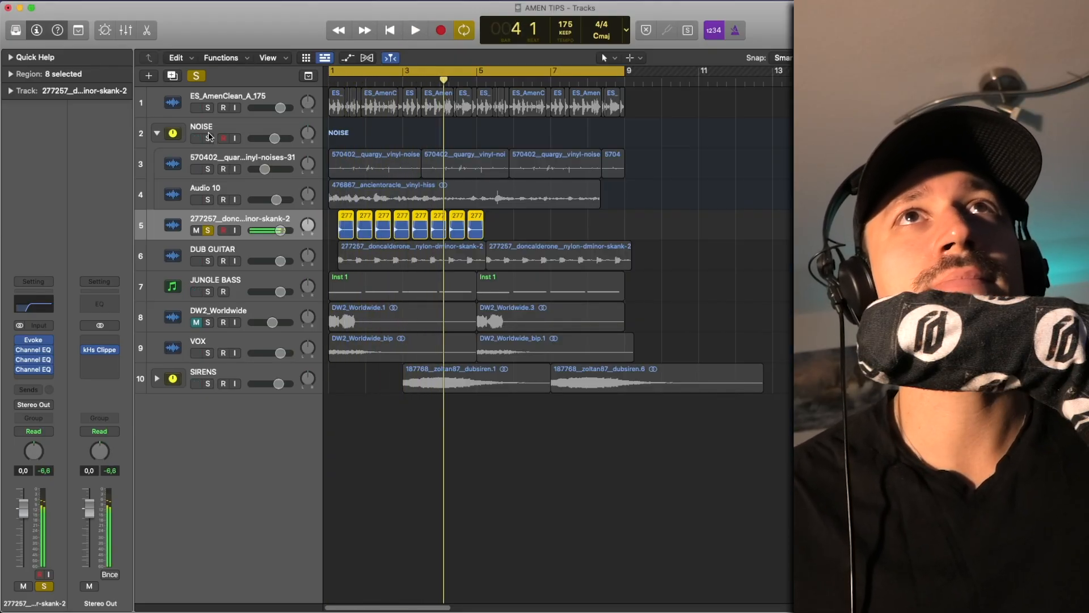
{"action": "left_click", "coordinate": [208, 230]}
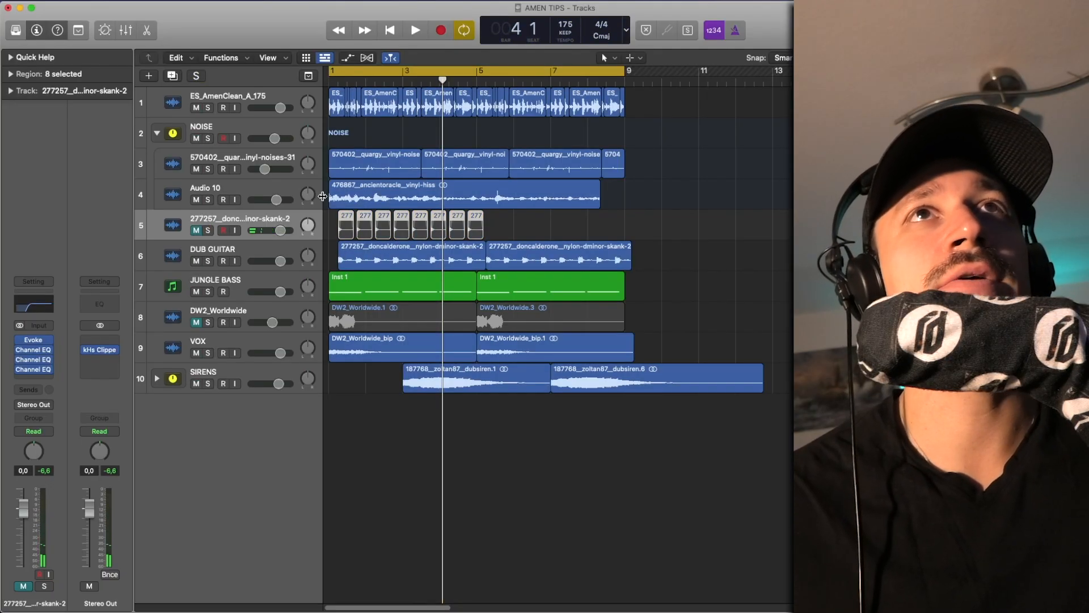
{"action": "left_click", "coordinate": [540, 237]}
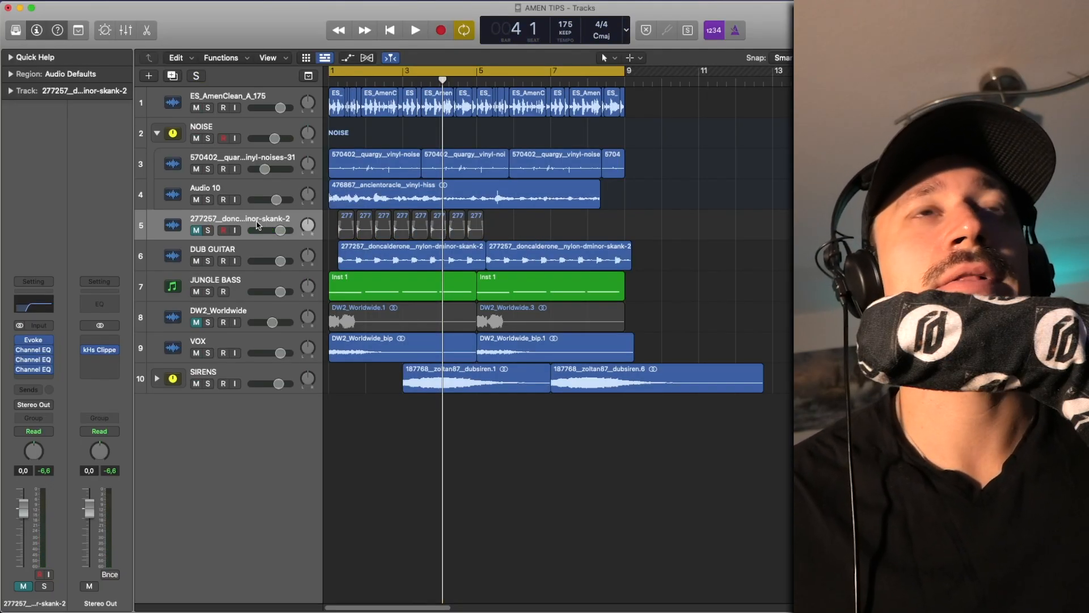
{"action": "left_click", "coordinate": [280, 216]}
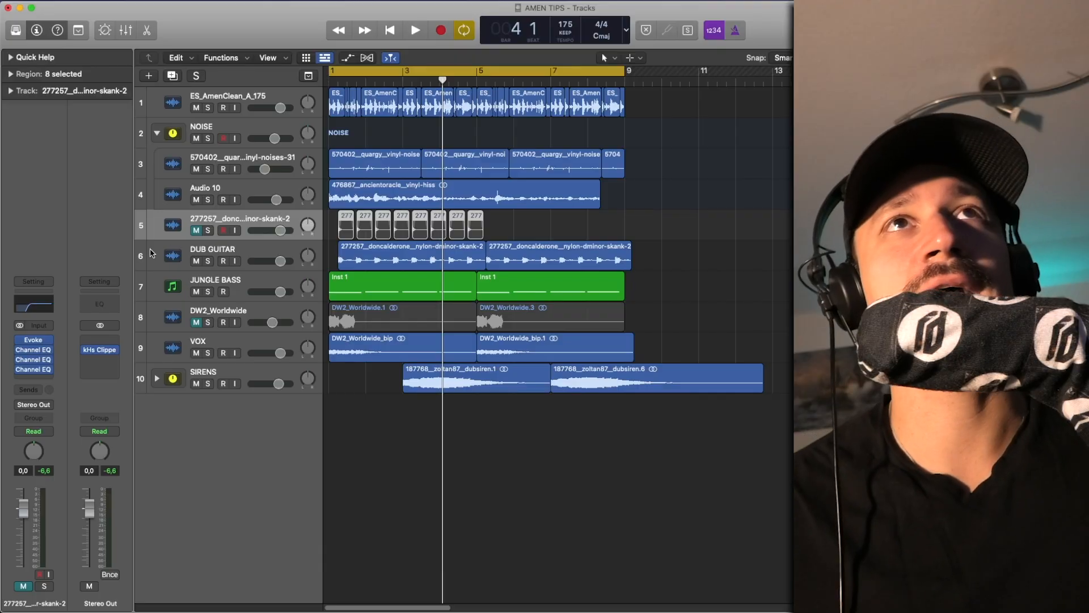
- Listen to the DUB GUITAR track soloed and delete the muted nylon-dminor-skank-2 track above it
{"action": "left_click", "coordinate": [195, 248]}
{"action": "left_click", "coordinate": [209, 261]}
{"action": "key", "text": "shift+space"}
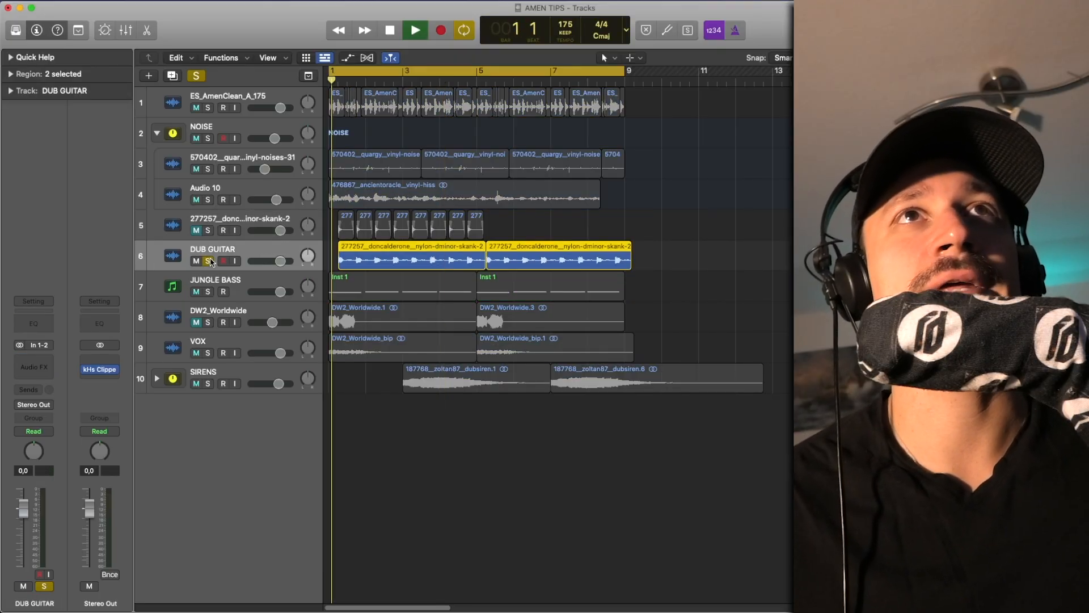
{"action": "left_click", "coordinate": [210, 261]}
{"action": "key", "text": "space"}
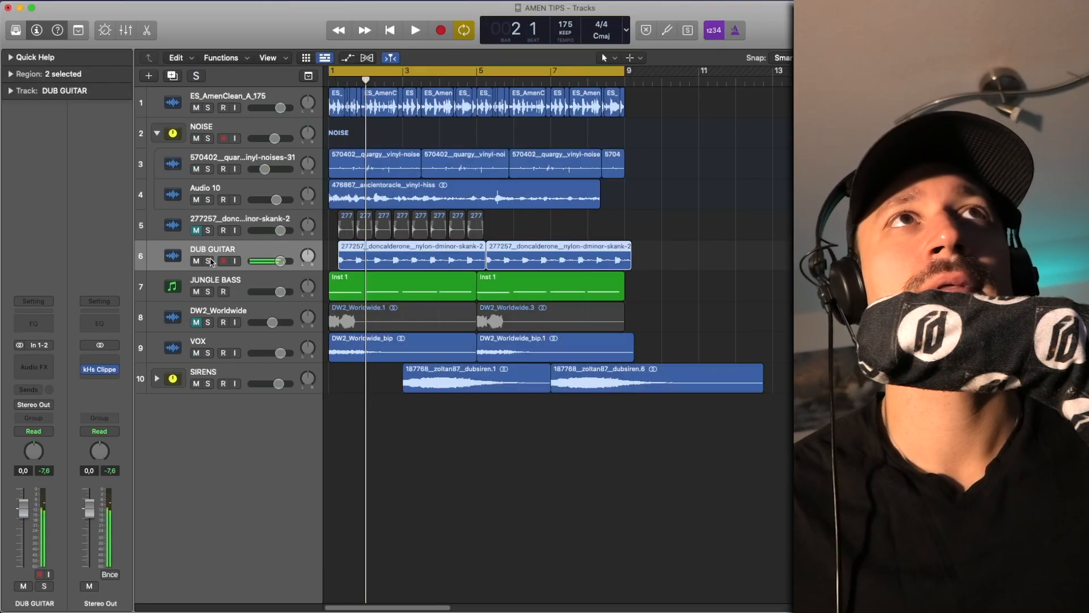
{"action": "left_click", "coordinate": [214, 224]}
{"action": "key", "text": "super+BackSpace"}
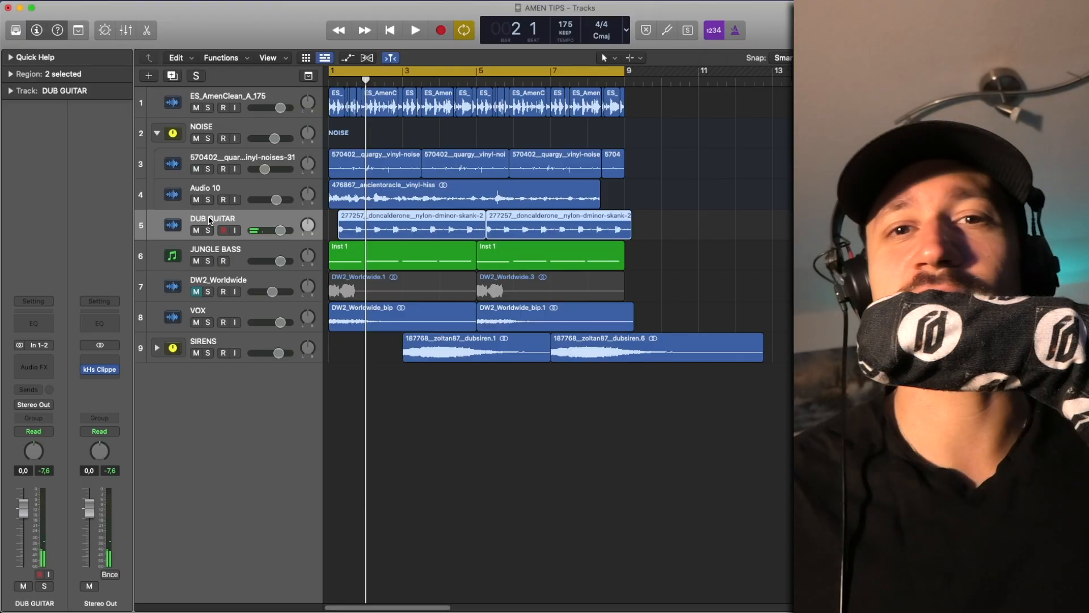
- Select the muted DW2_Worldwide track and listen to the full mix without solos
{"action": "left_click", "coordinate": [247, 282]}
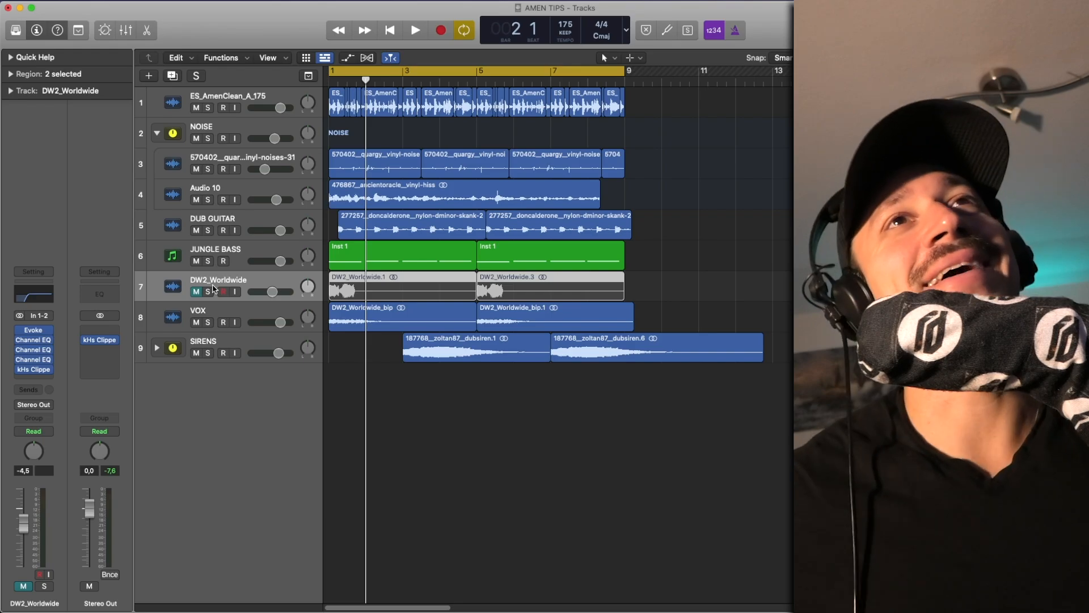
{"action": "key", "text": "space"}
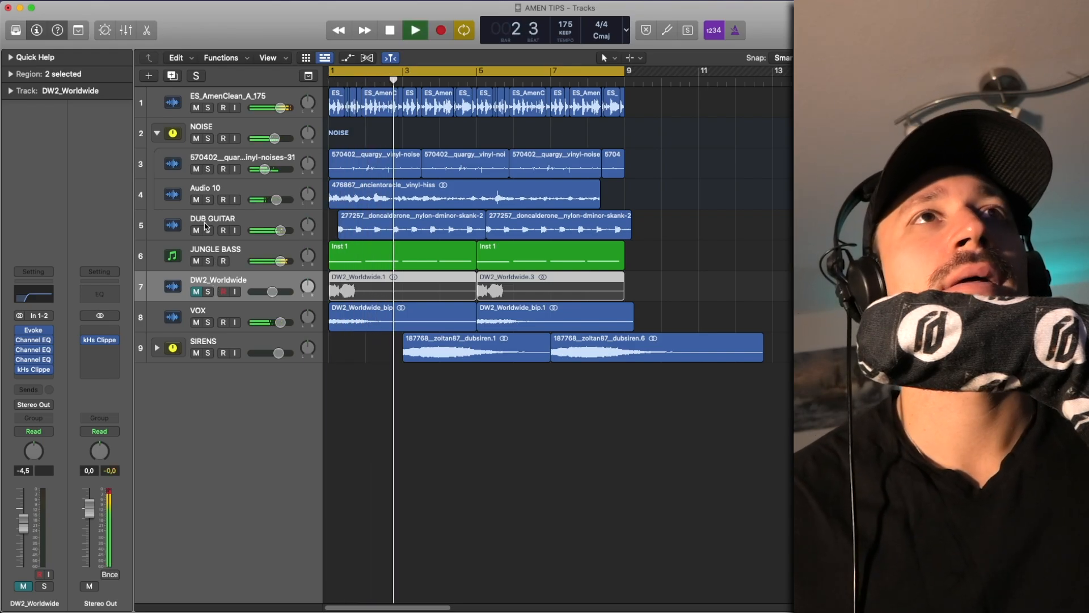
{"action": "key", "text": "space"}
- Solo the DUB GUITAR, Audio 10 and vinyl-noises-31 tracks, and narrow the solo to the selected vinyl-noises-31 track
{"action": "left_click", "coordinate": [209, 230]}
{"action": "left_click", "coordinate": [209, 199]}
{"action": "left_click", "coordinate": [208, 169]}
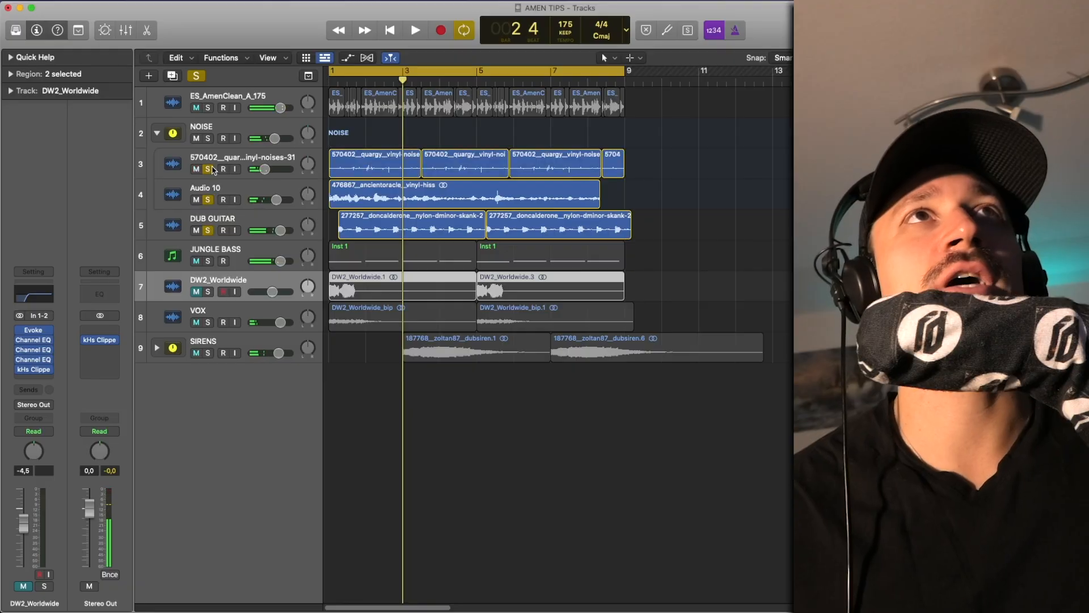
{"action": "left_click", "coordinate": [209, 229]}
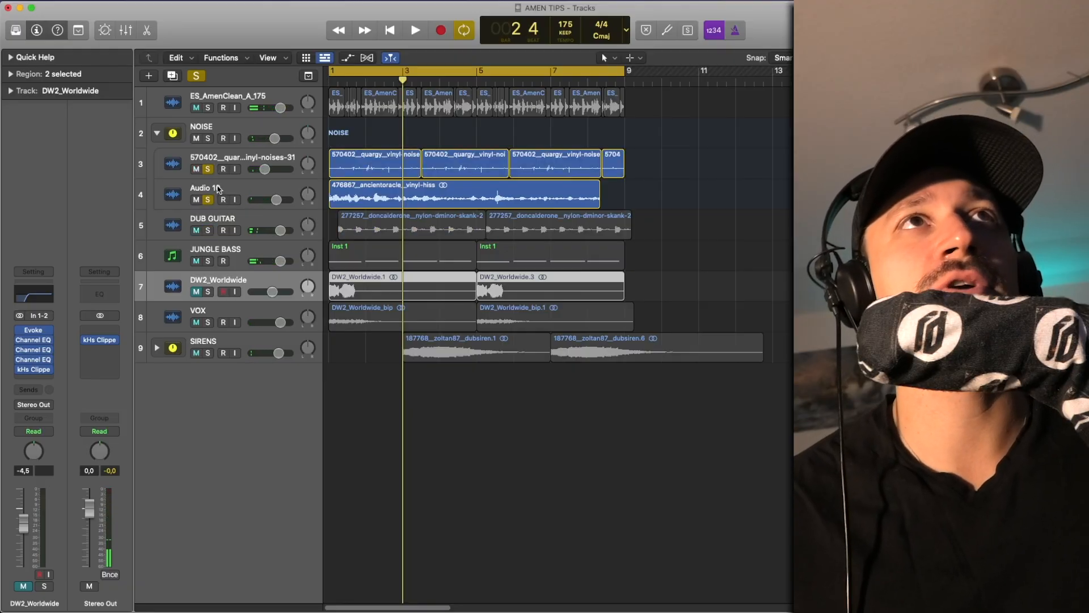
{"action": "left_click", "coordinate": [209, 199]}
{"action": "left_click", "coordinate": [217, 163]}
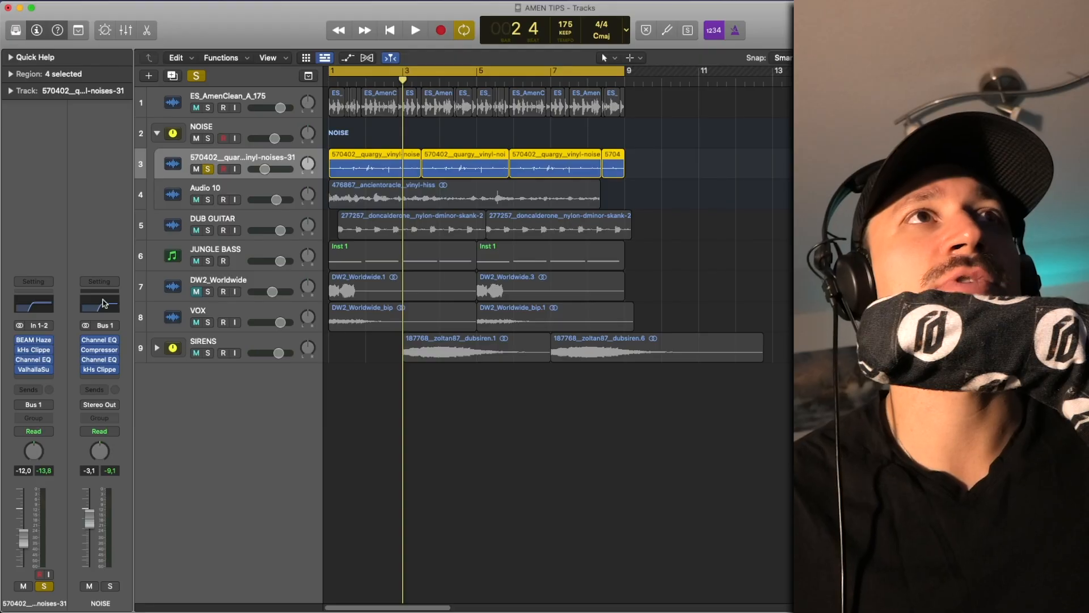
- Listen to the soloed vinyl-noises-31 track and view its BEAM Haze plug-in with the Flange Verb preset
{"action": "key", "text": "space"}
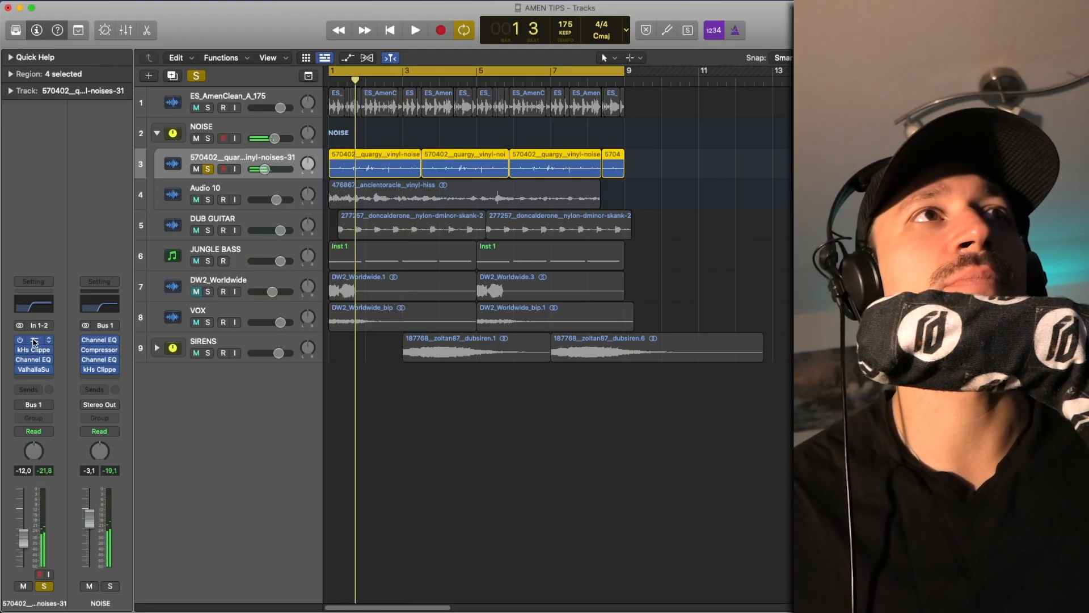
{"action": "left_click", "coordinate": [34, 341]}
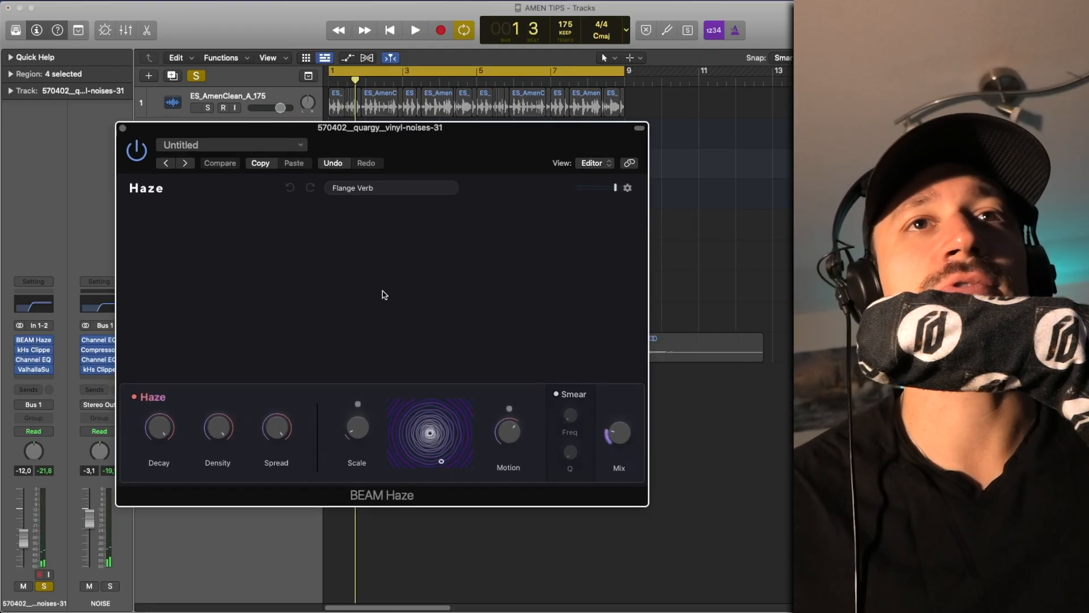
{"action": "key", "text": "space"}
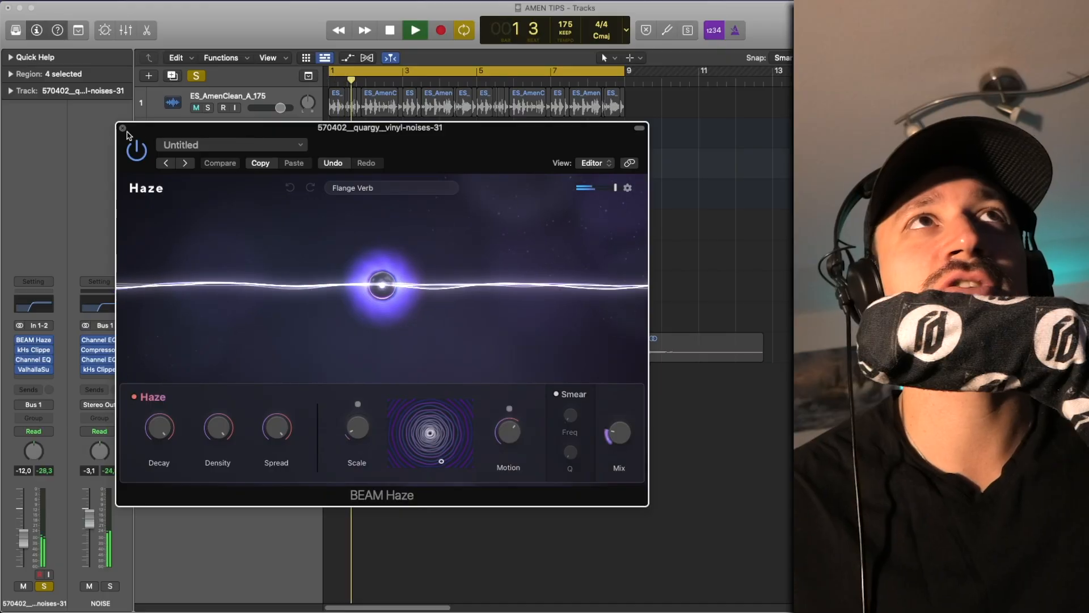
{"action": "left_click", "coordinate": [122, 129]}
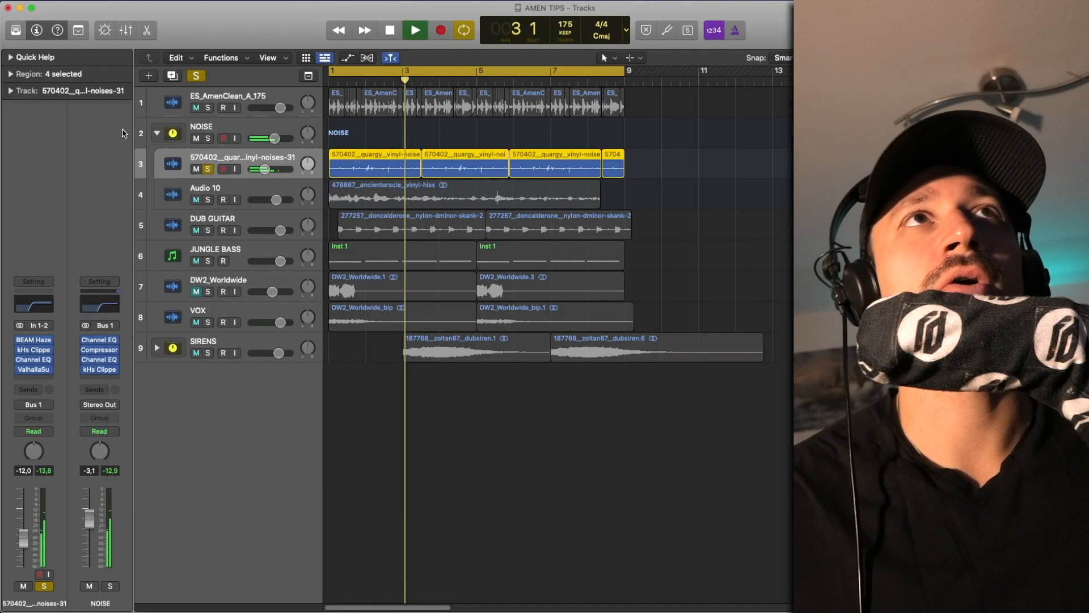
{"action": "key", "text": "space"}
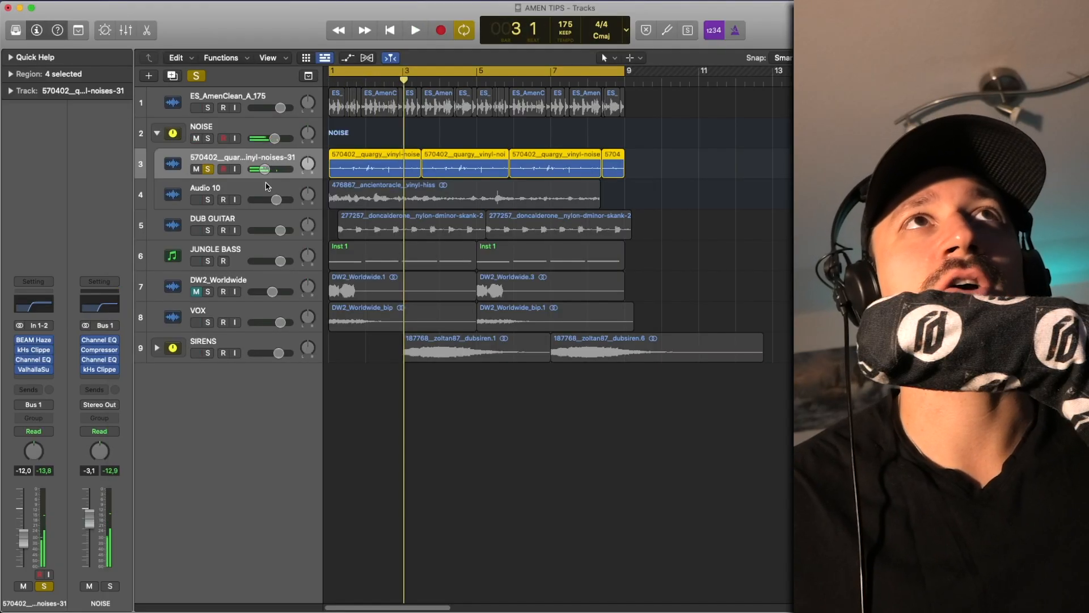
- View the Channel EQ and ValhallaSupermassive settings on the vinyl-noises-31 track
{"action": "left_click", "coordinate": [34, 362]}
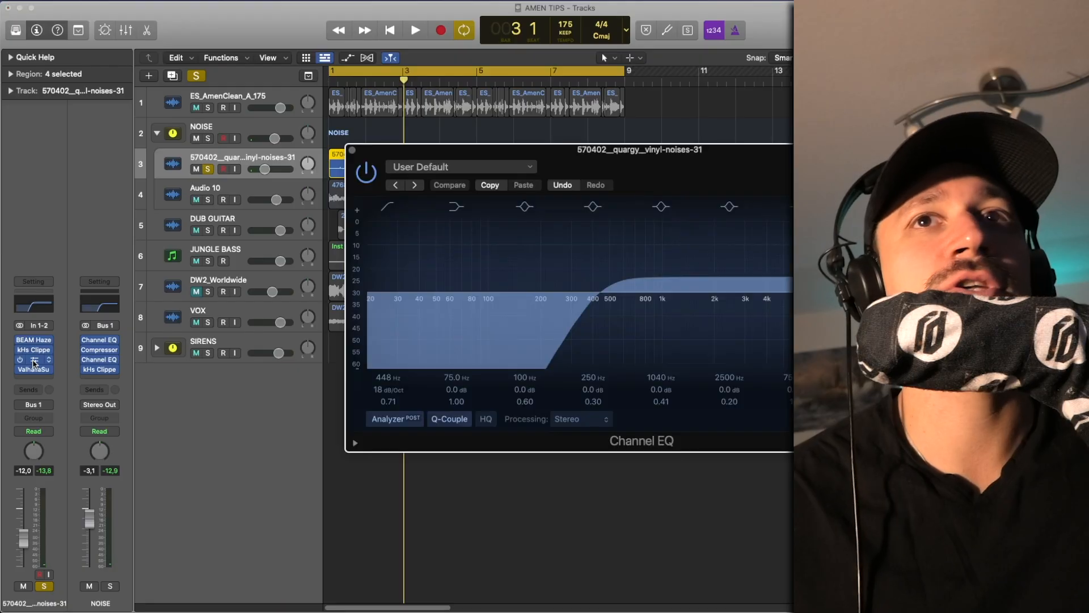
{"action": "left_click", "coordinate": [34, 362]}
{"action": "left_click", "coordinate": [36, 369]}
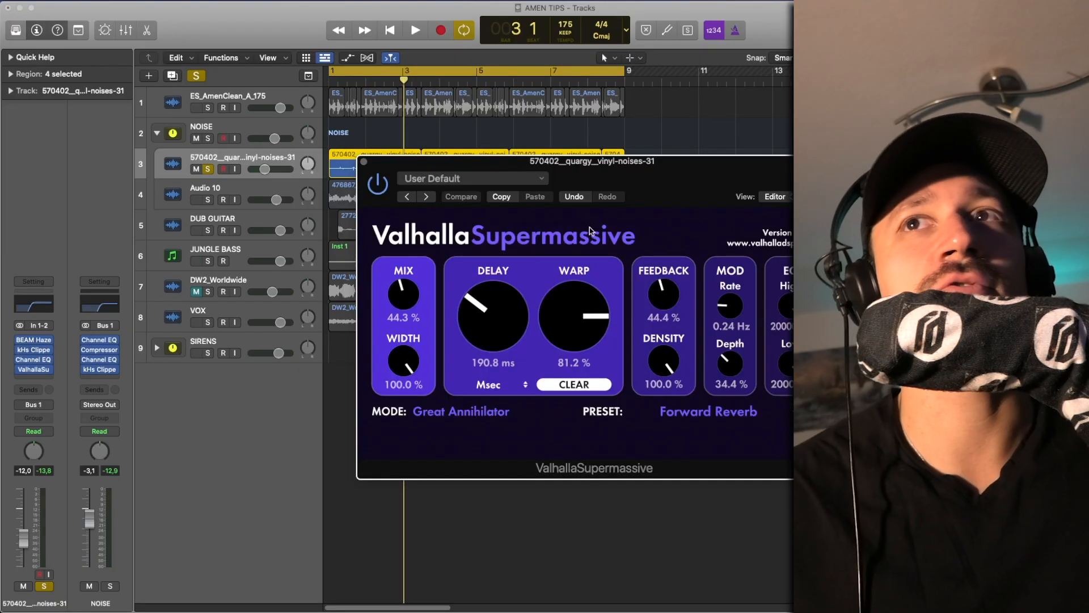
{"action": "left_click_drag", "start_coordinate": [589, 165], "coordinate": [384, 134]}
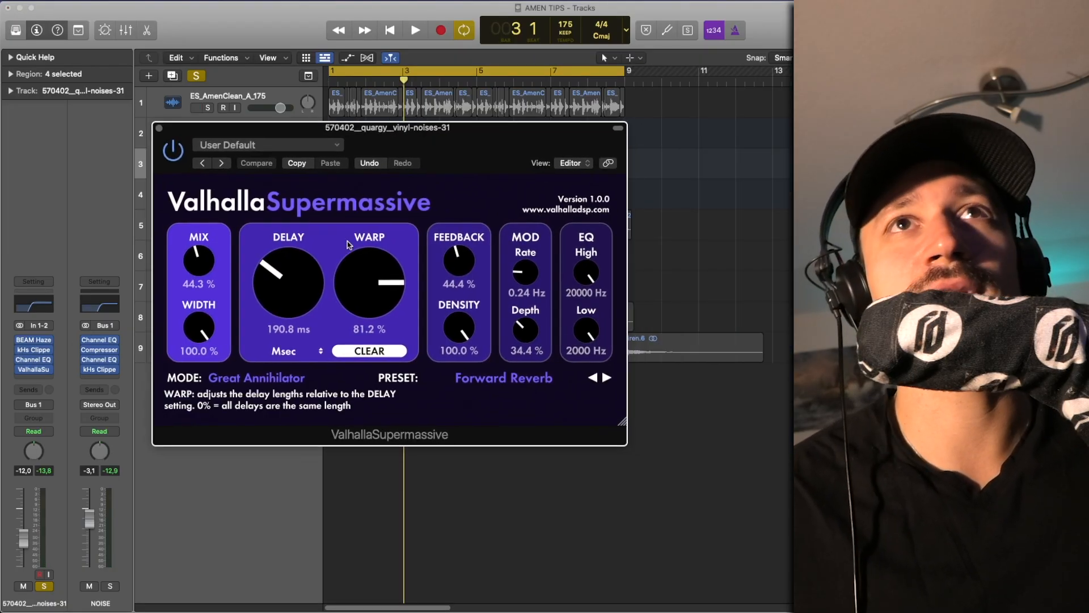
- Listen from the start to the vinyl noise while toggling ValhallaSupermassive's bypass, and close the plug-in
{"action": "key", "text": "Return"}
{"action": "key", "text": "space"}
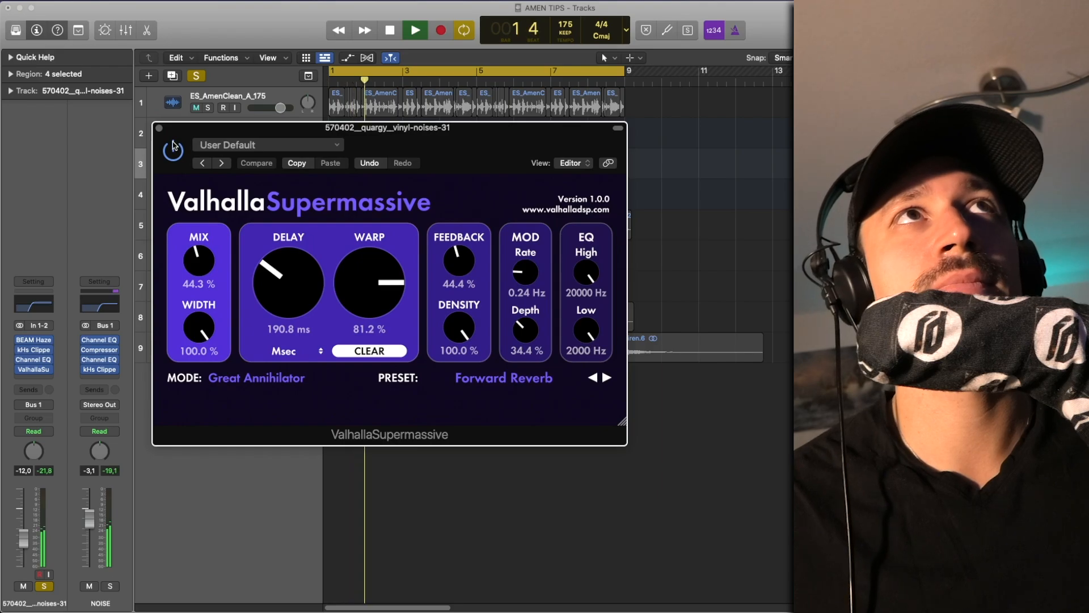
{"action": "left_click", "coordinate": [174, 147]}
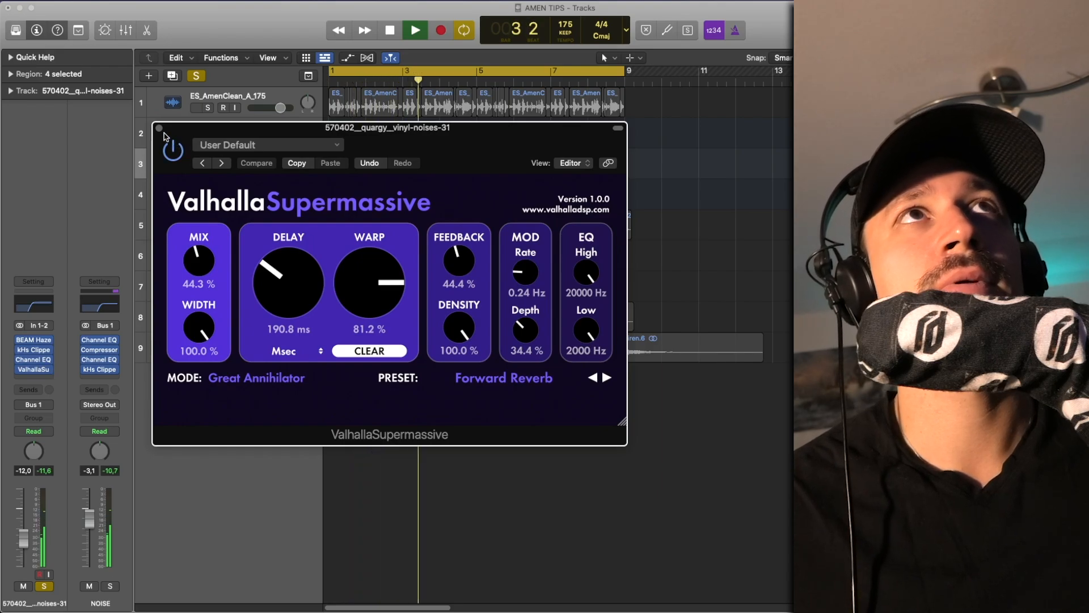
{"action": "key", "text": "super+w"}
{"action": "key", "text": "space"}
- Solo only the Audio 10 track, select it, and listen to it with its BEAM Haze plug-in open
{"action": "left_click", "coordinate": [209, 200]}
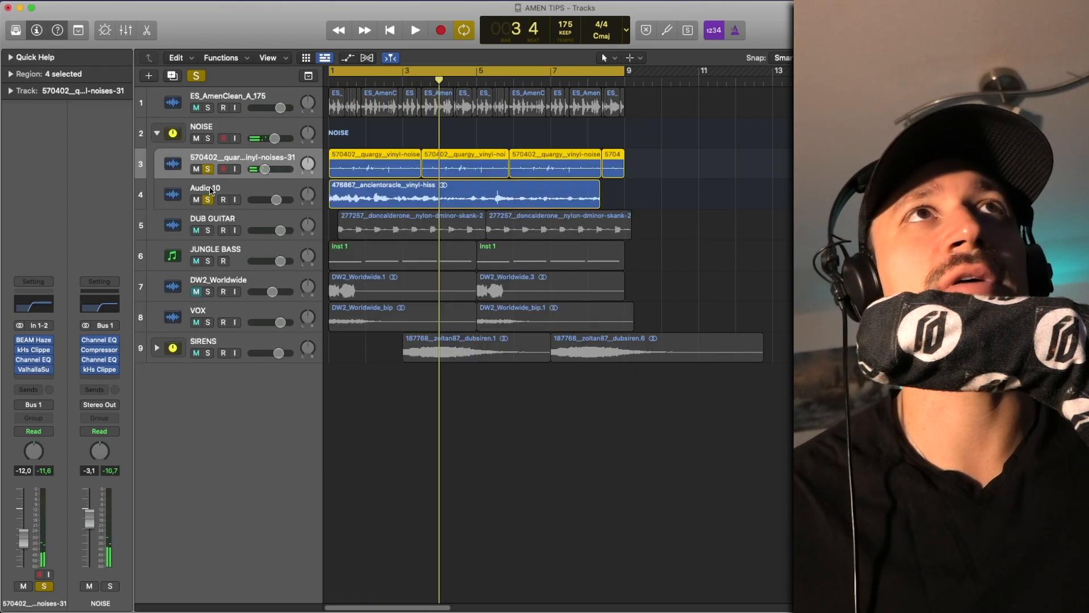
{"action": "left_click", "coordinate": [208, 169]}
{"action": "left_click", "coordinate": [213, 187]}
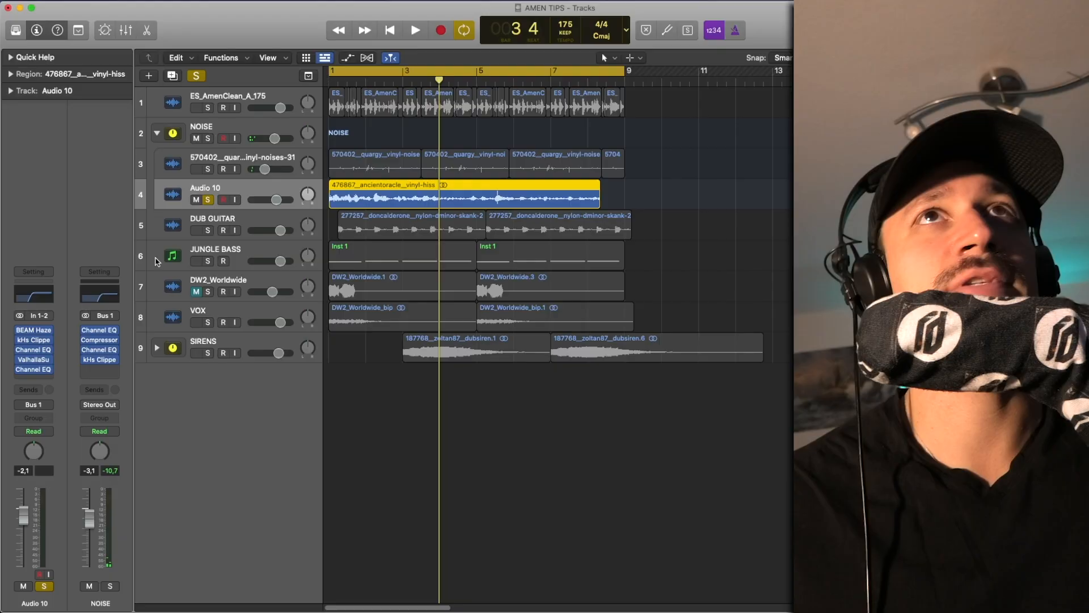
{"action": "left_click", "coordinate": [34, 332]}
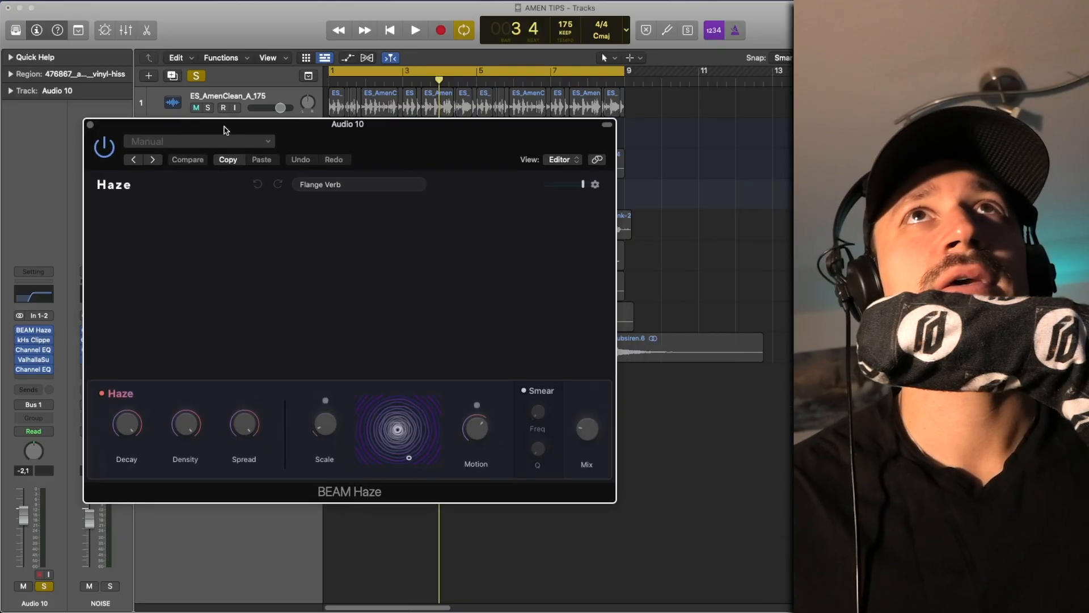
{"action": "key", "text": "space"}
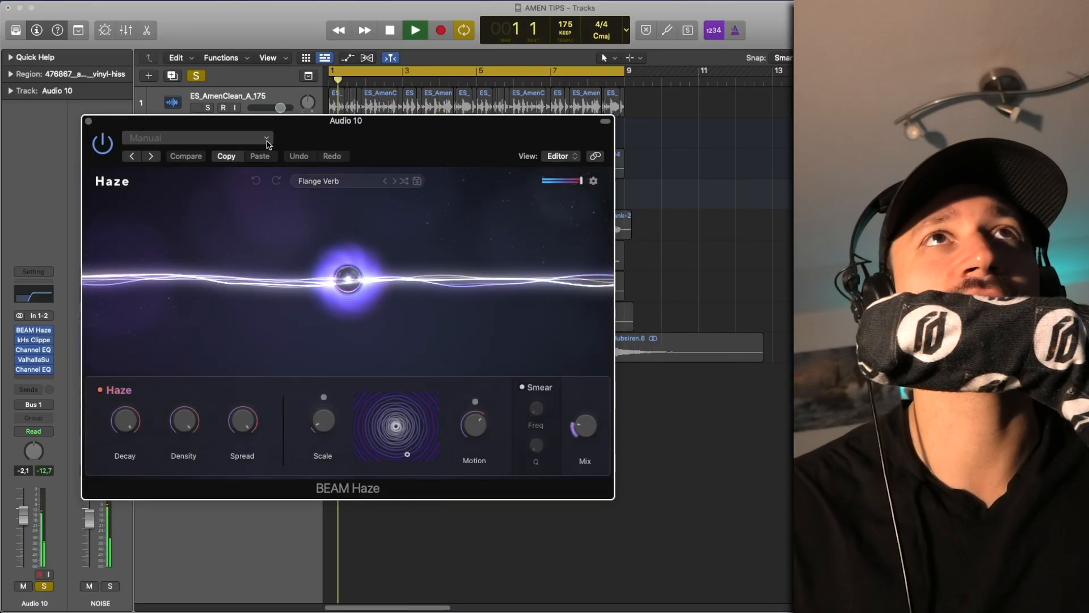
{"action": "key", "text": "space"}
{"action": "left_click", "coordinate": [51, 326]}
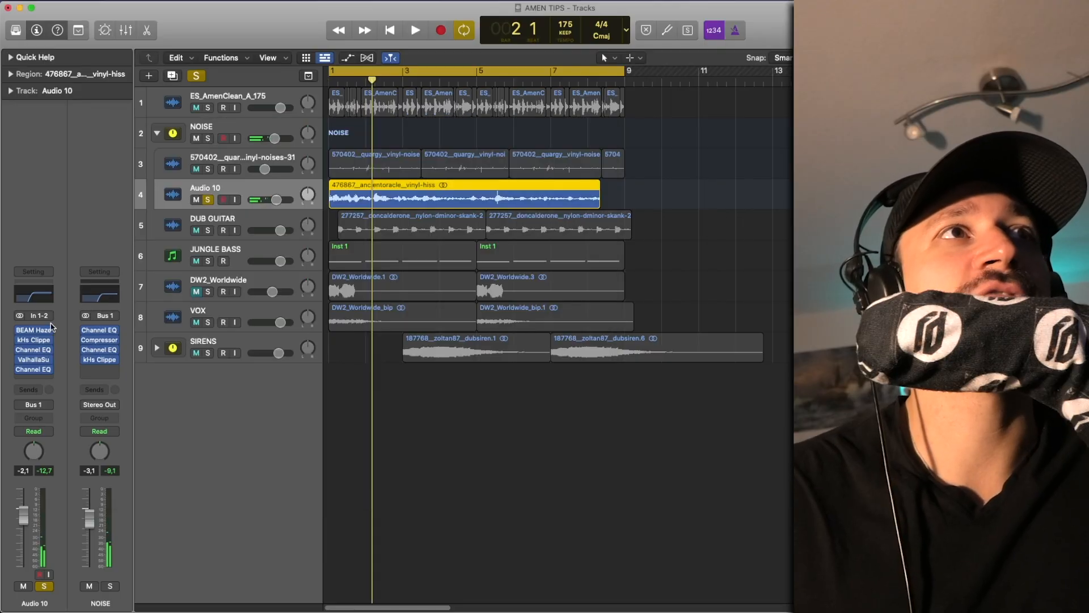
- View the ValhallaSupermassive settings on the Audio 10 track during playback and close the plug-in
{"action": "left_click", "coordinate": [35, 361]}
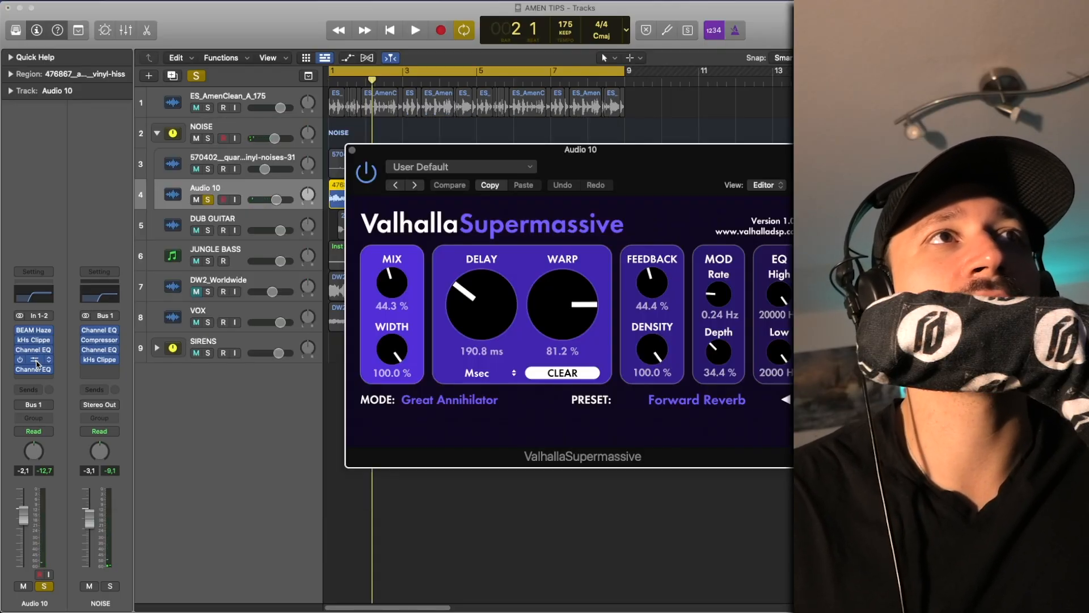
{"action": "key", "text": "space"}
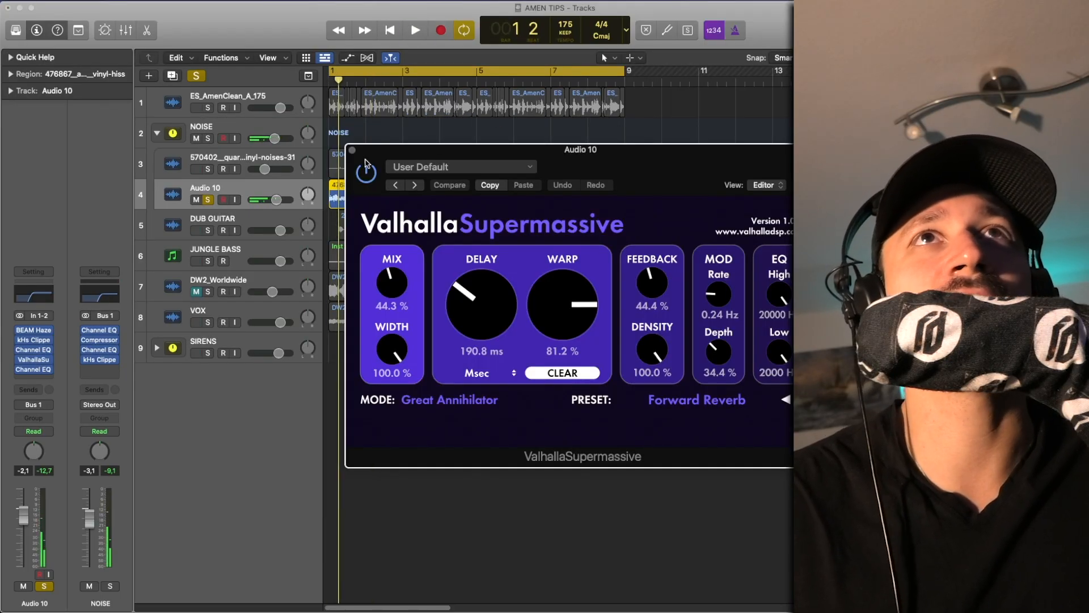
{"action": "left_click", "coordinate": [353, 151]}
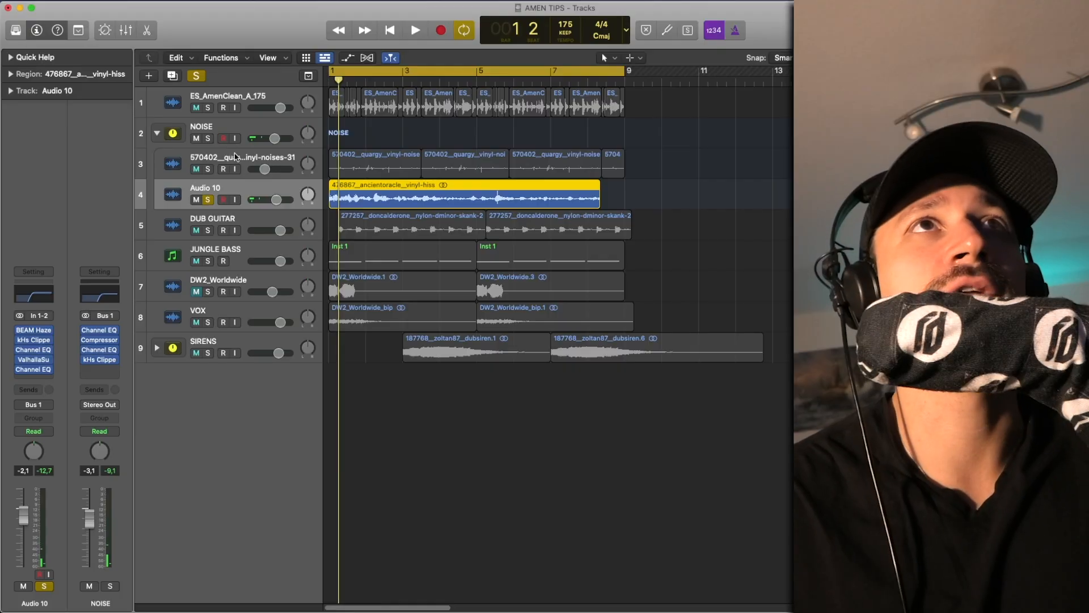
- Move the solo from the Audio 10 track to the NOISE stack and select the stack
{"action": "left_click", "coordinate": [233, 158]}
{"action": "left_click", "coordinate": [208, 139]}
{"action": "left_click", "coordinate": [208, 200]}
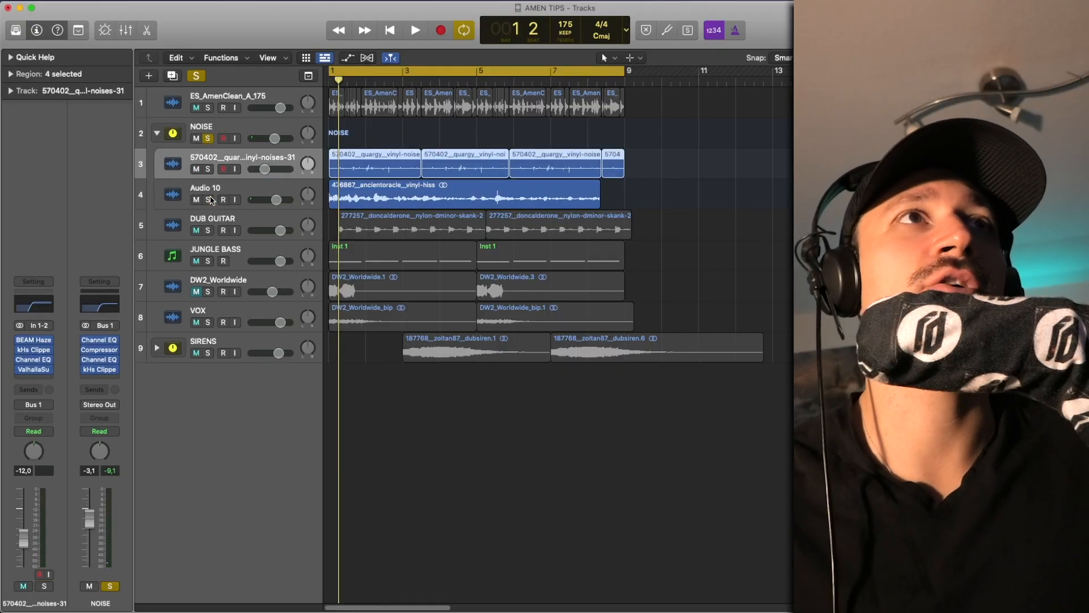
{"action": "left_click", "coordinate": [232, 127]}
- Set the low-cut frequency of the NOISE stack's first Channel EQ to 970 Hz while listening to the soloed noise
{"action": "left_click", "coordinate": [33, 340]}
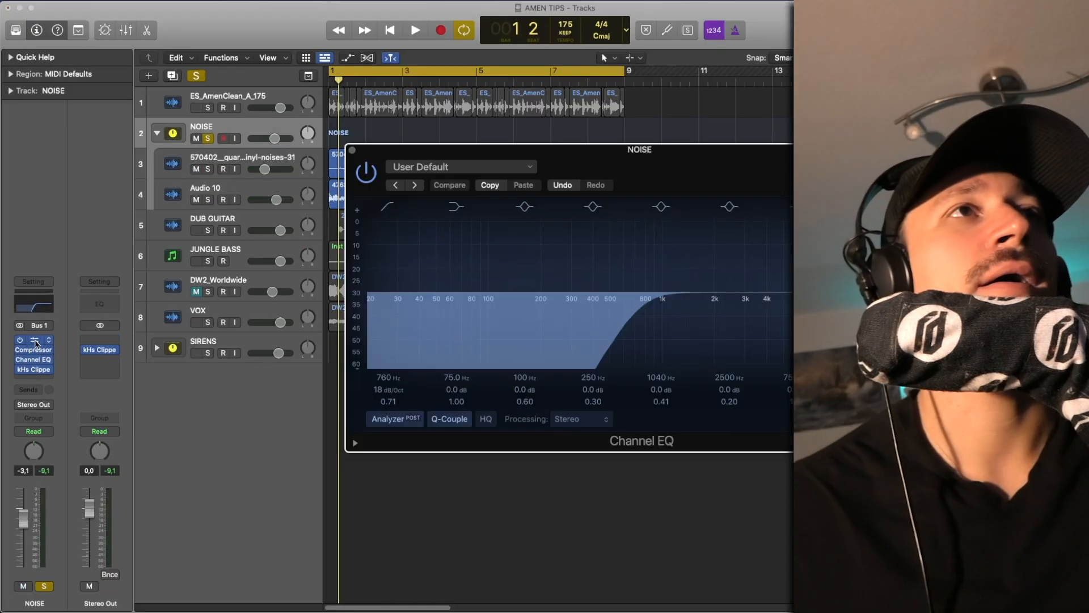
{"action": "key", "text": "space"}
{"action": "left_click_drag", "start_coordinate": [637, 316], "coordinate": [657, 338]}
{"action": "key", "text": "space"}
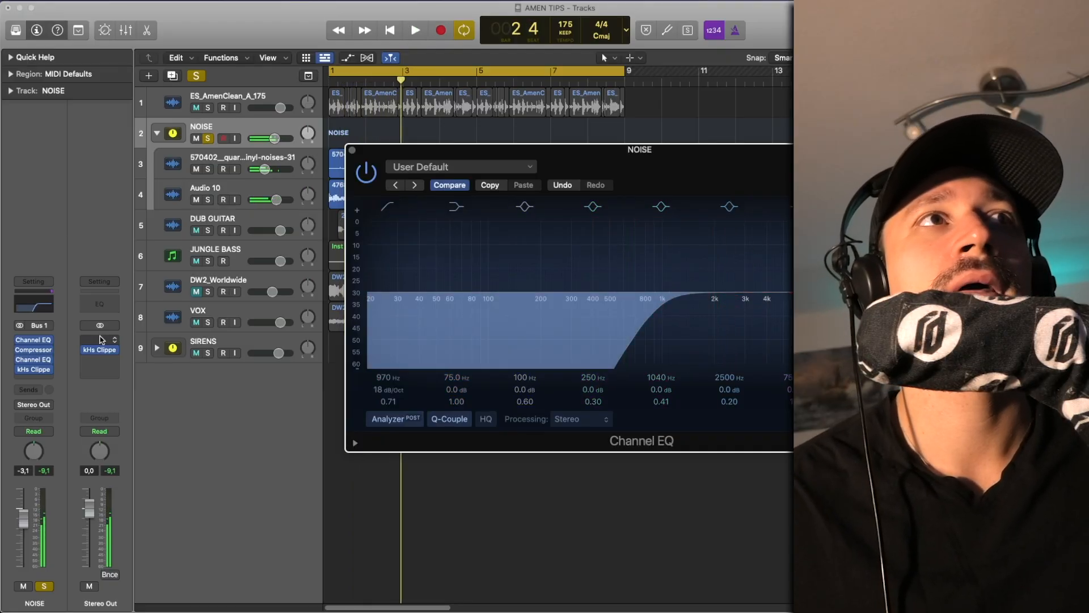
- Open the NOISE stack's Compressor, solo ES_AmenClean_A_175 alongside it, and watch the sidechain gain reduction during playback
{"action": "left_click", "coordinate": [36, 350]}
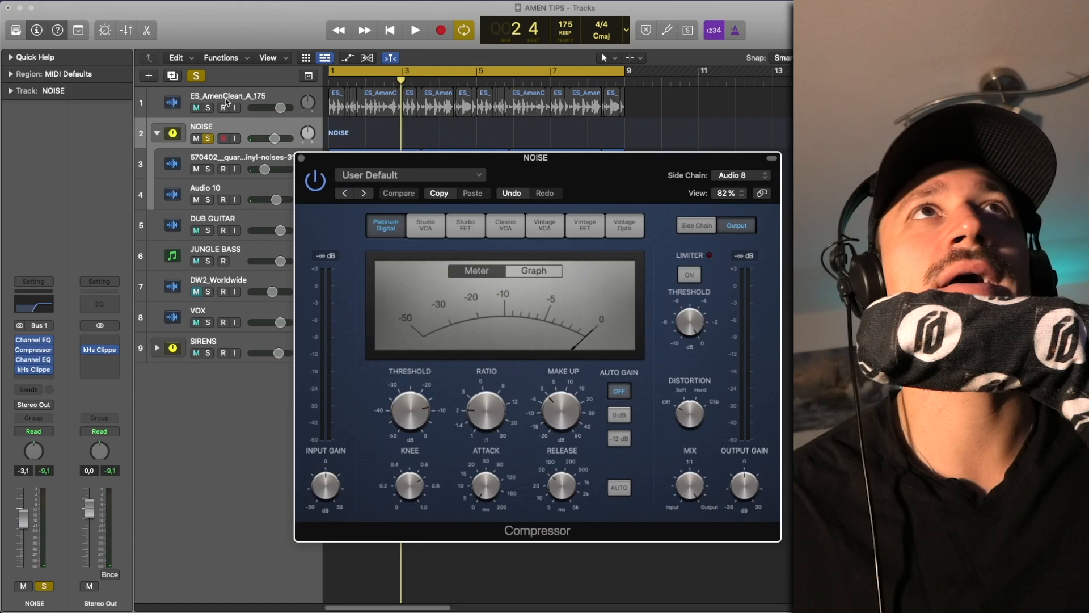
{"action": "left_click", "coordinate": [209, 108]}
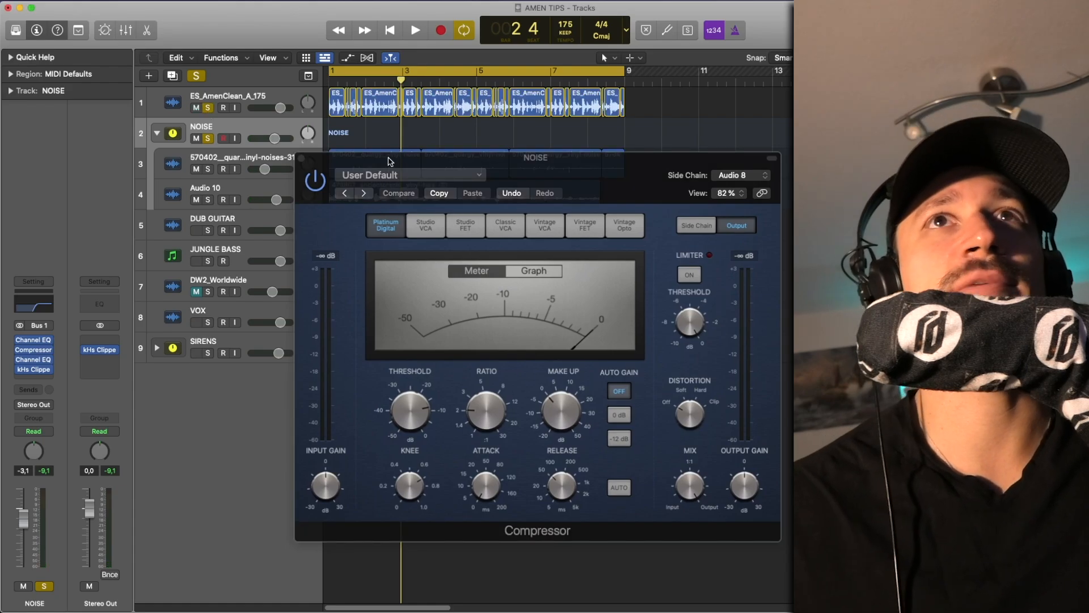
{"action": "key", "text": "space"}
{"action": "left_click_drag", "start_coordinate": [389, 162], "coordinate": [325, 146]}
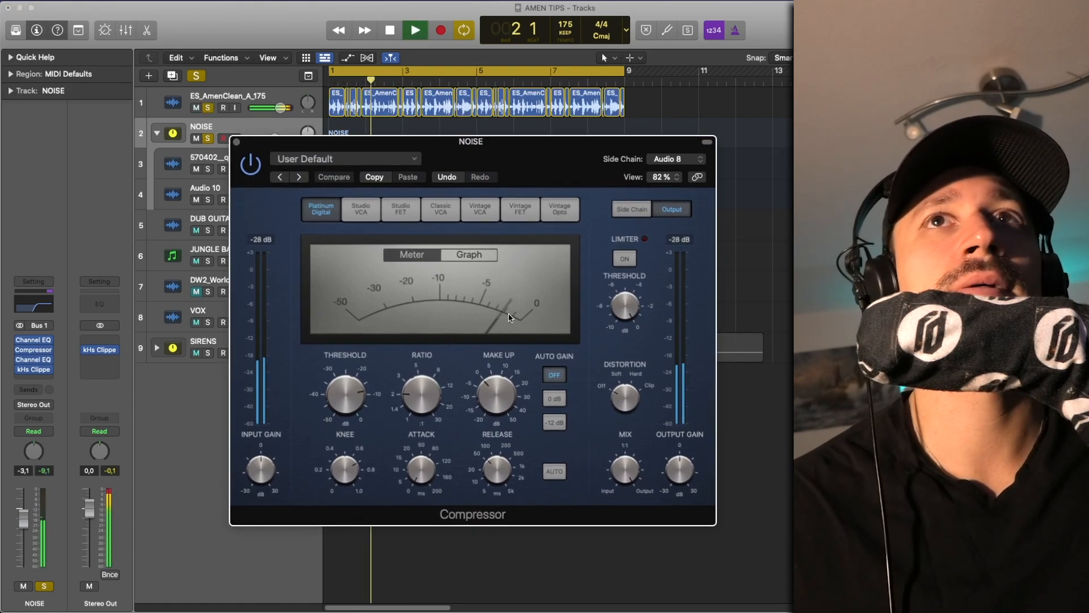
{"action": "left_click_drag", "start_coordinate": [435, 139], "coordinate": [416, 136]}
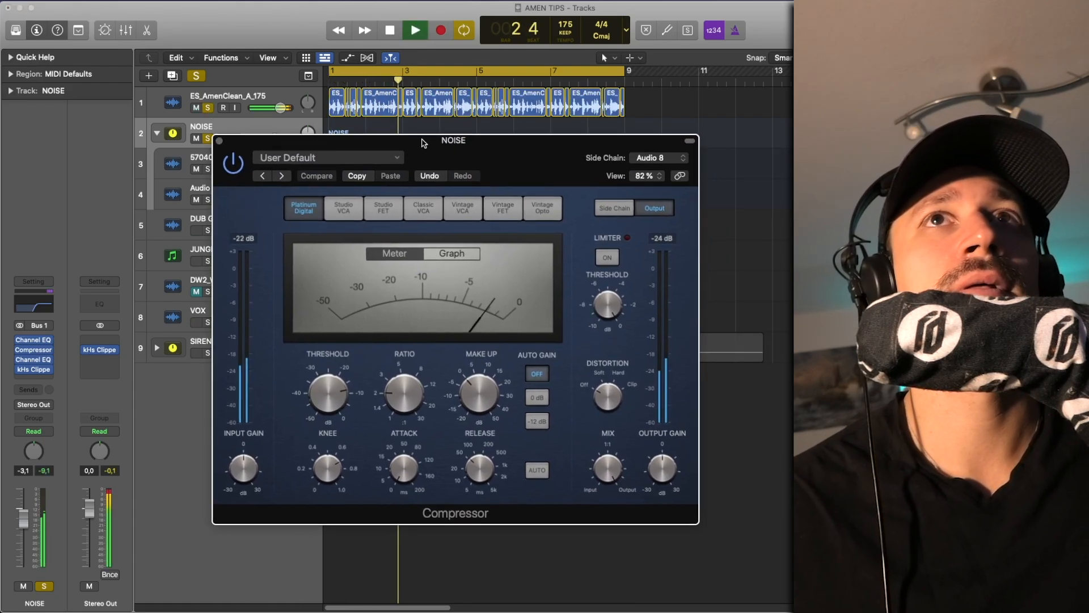
- Examine the low cut and high-shelf boost in the NOISE stack's second Channel EQ, and close both plug-in windows
{"action": "left_click", "coordinate": [32, 361]}
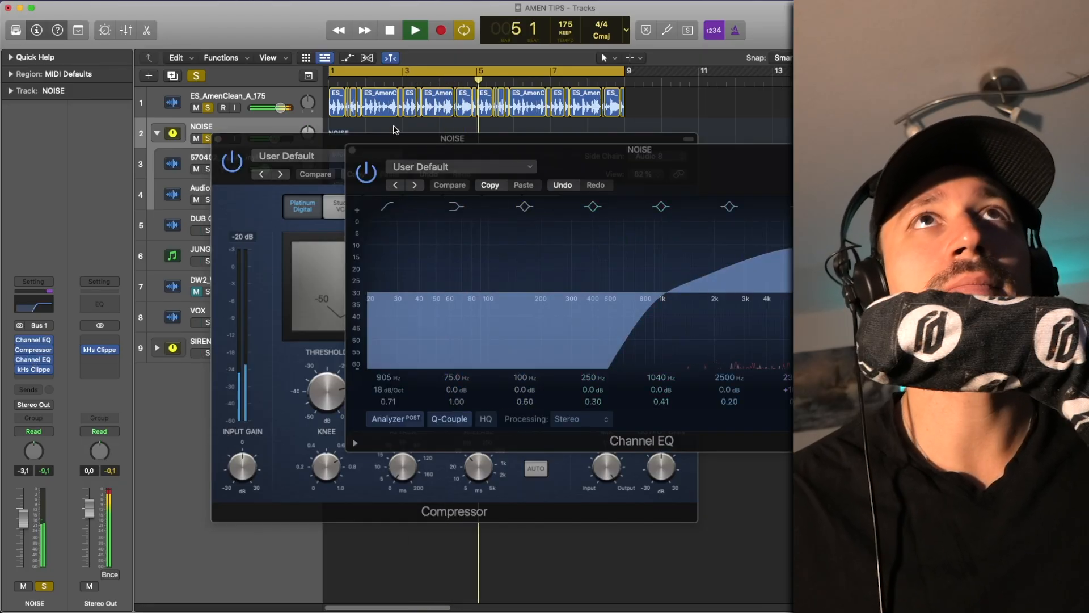
{"action": "key", "text": "space"}
{"action": "left_click_drag", "start_coordinate": [510, 149], "coordinate": [334, 211]}
{"action": "left_click", "coordinate": [454, 206]}
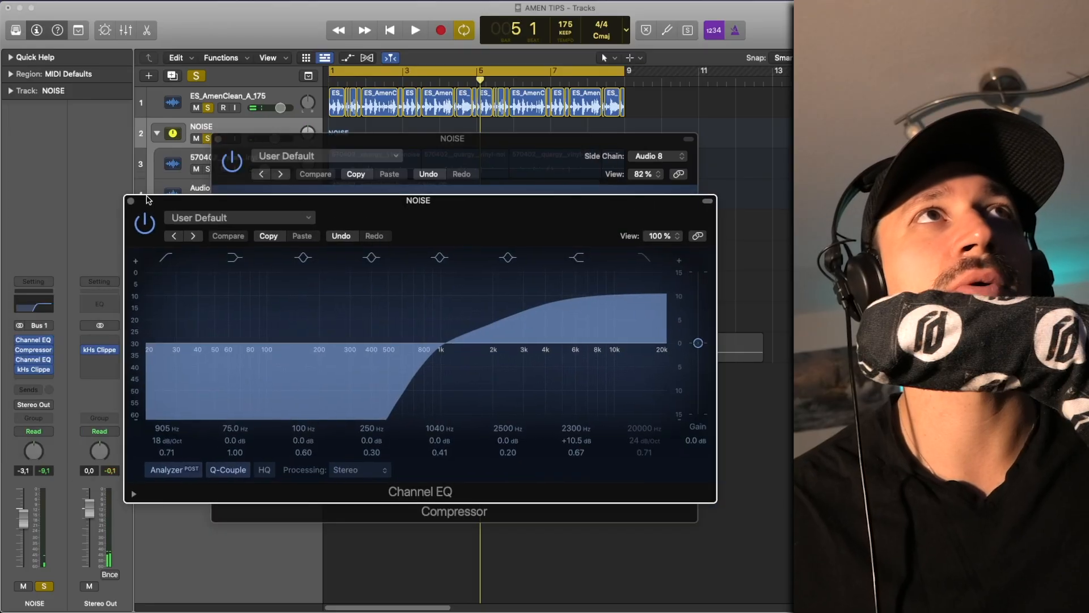
{"action": "left_click", "coordinate": [130, 200]}
{"action": "left_click", "coordinate": [219, 140]}
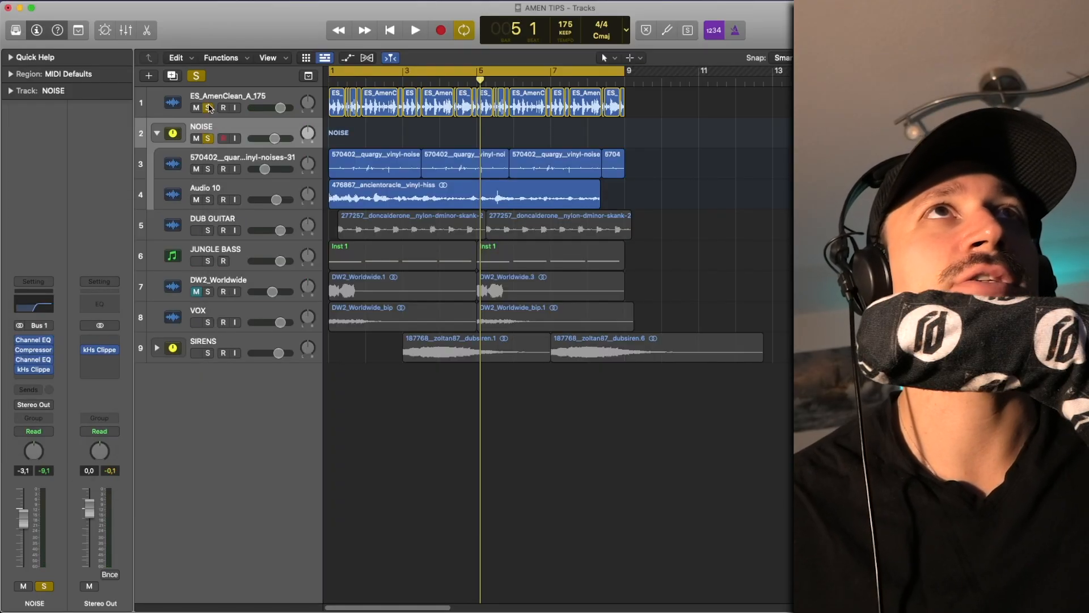
- Compare the noise alone and with ES_AmenClean_A_175 during playback, and set the NOISE stack's volume to -3.5 dB
{"action": "left_click", "coordinate": [208, 108]}
{"action": "key", "text": "space"}
{"action": "left_click", "coordinate": [208, 108]}
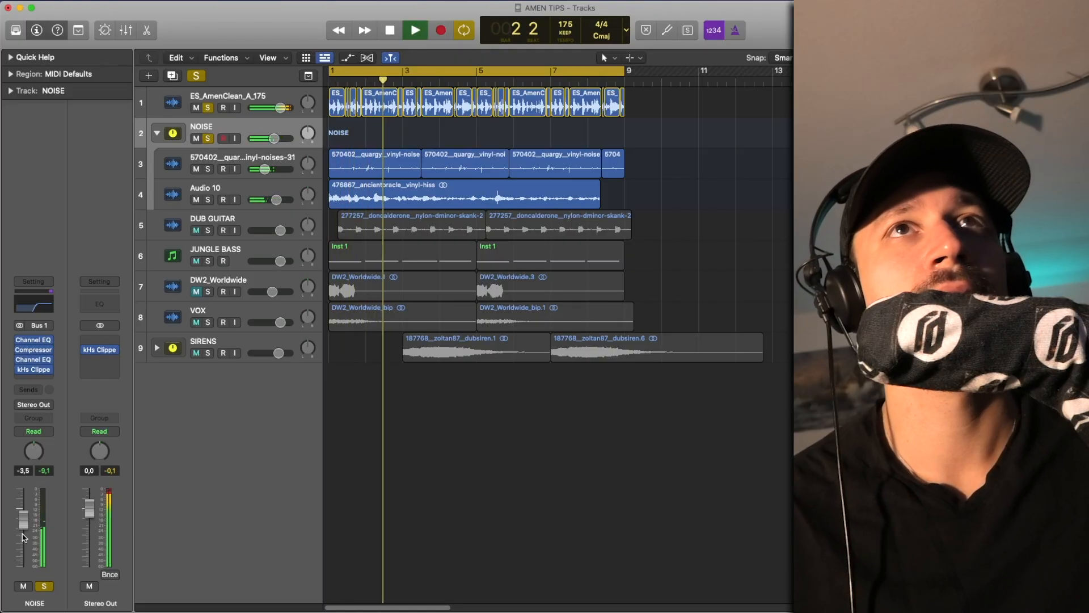
{"action": "key", "text": "space"}
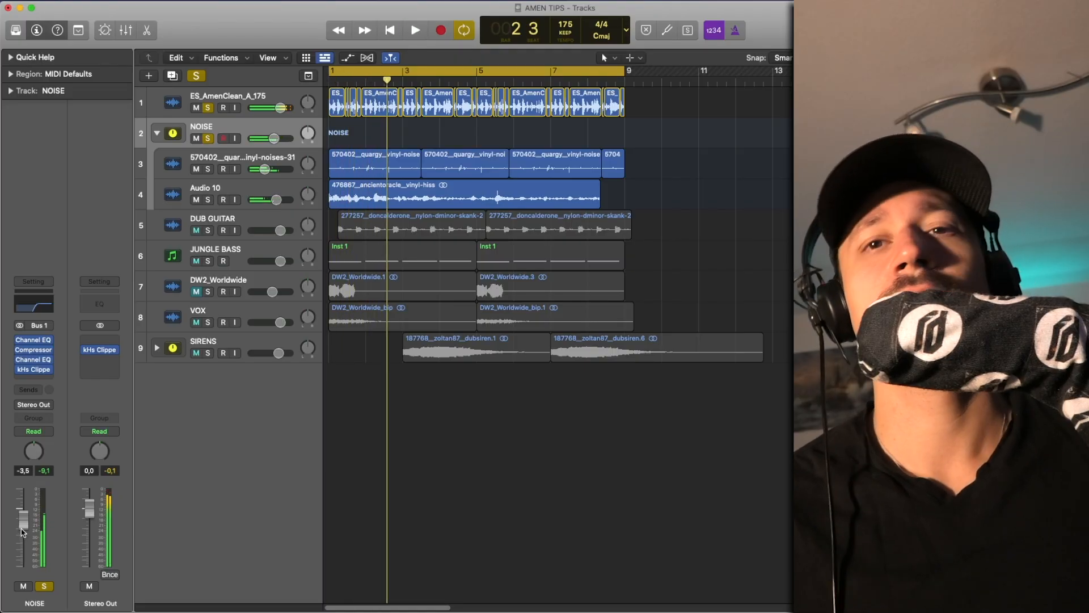
- Remove the solo from the NOISE stack and ES_AmenClean_A_175, and collapse the NOISE stack
{"action": "left_click", "coordinate": [209, 139]}
{"action": "left_click", "coordinate": [209, 108]}
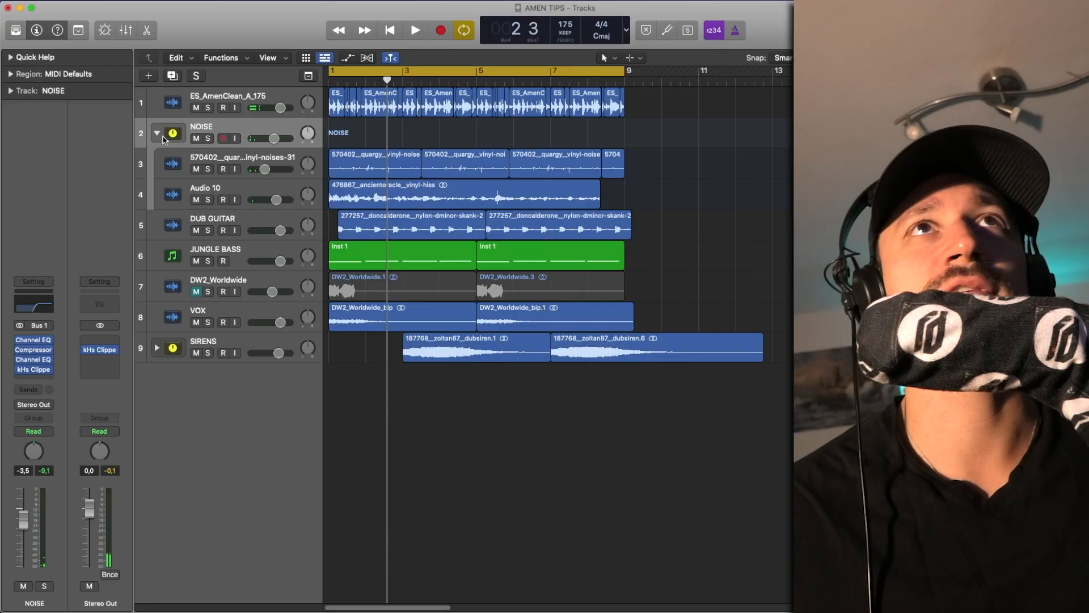
{"action": "left_click", "coordinate": [157, 133]}
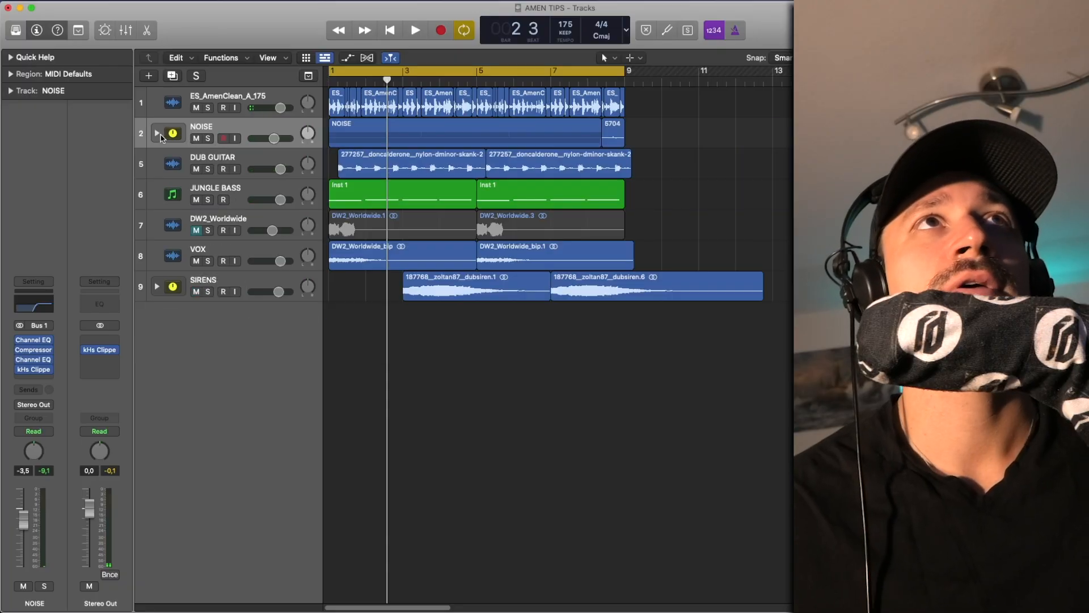
- Solo the DUB GUITAR track and the NOISE stack and listen to them together
{"action": "left_click", "coordinate": [209, 169]}
{"action": "left_click", "coordinate": [208, 138]}
{"action": "key", "text": "space"}
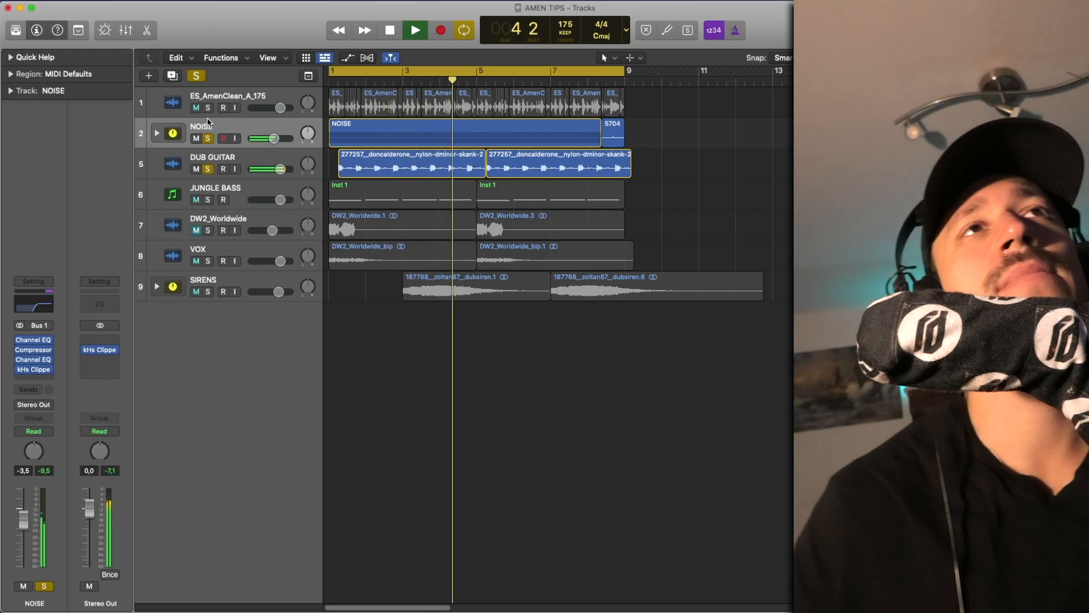
{"action": "key", "text": "space"}
- Move the solo from DUB GUITAR and NOISE to the JUNGLE BASS track and listen to the bass alone
{"action": "left_click", "coordinate": [212, 182]}
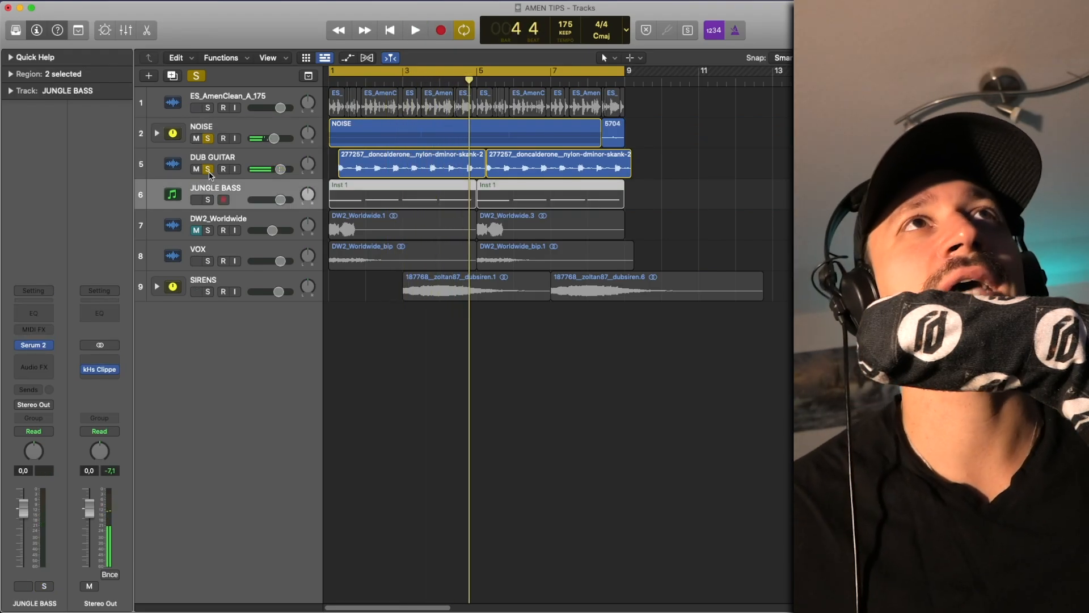
{"action": "left_click", "coordinate": [209, 170]}
{"action": "left_click", "coordinate": [208, 139]}
{"action": "left_click", "coordinate": [209, 200]}
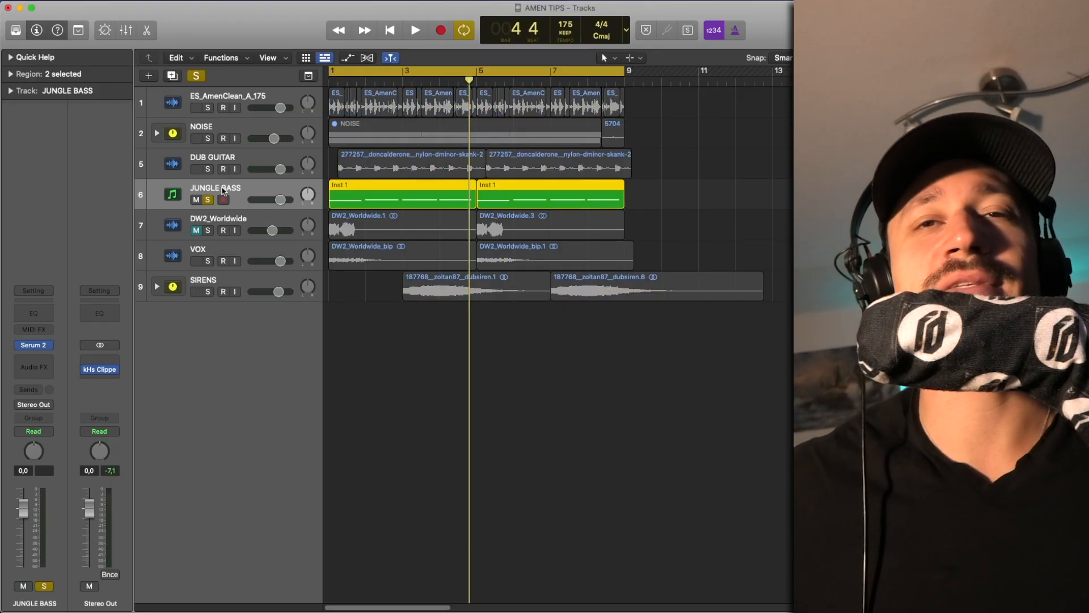
{"action": "key", "text": "space"}
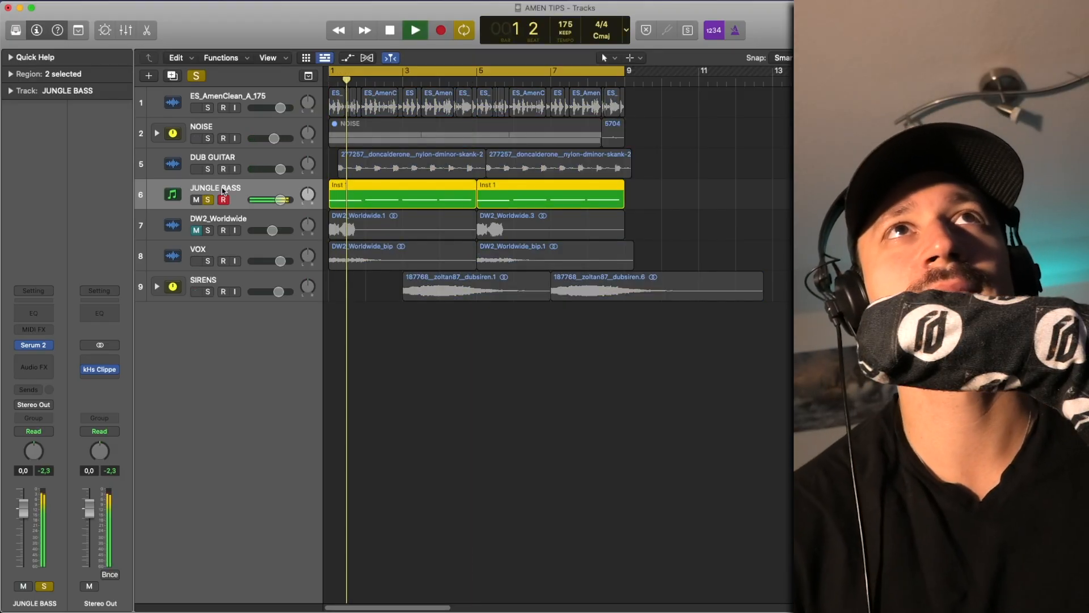
{"action": "key", "text": "space"}
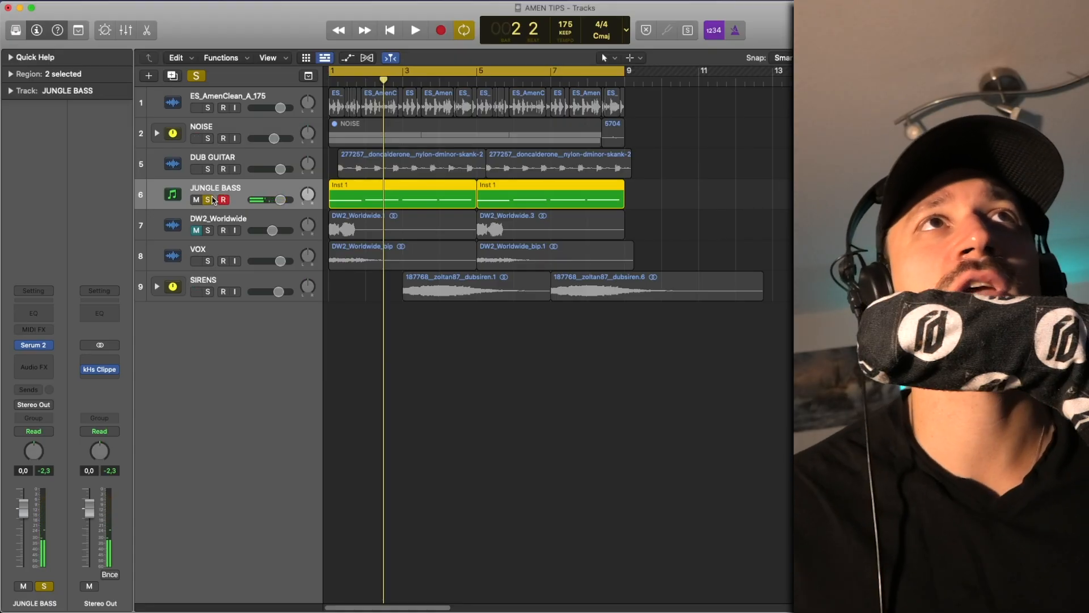
- Remove the solo from JUNGLE BASS and listen to the full mix from the start
{"action": "left_click", "coordinate": [208, 200]}
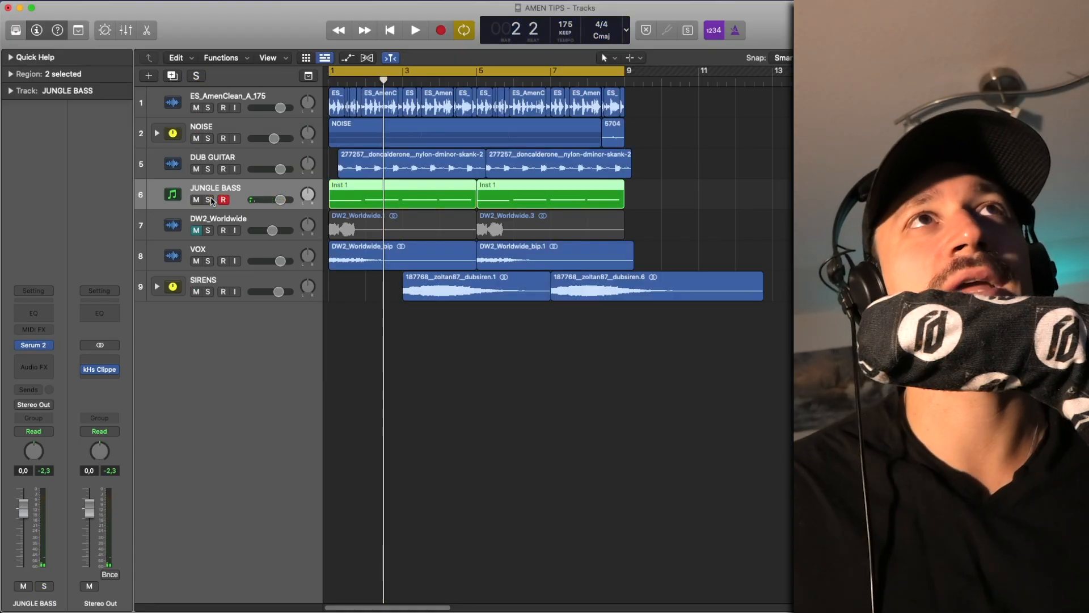
{"action": "key", "text": "space"}
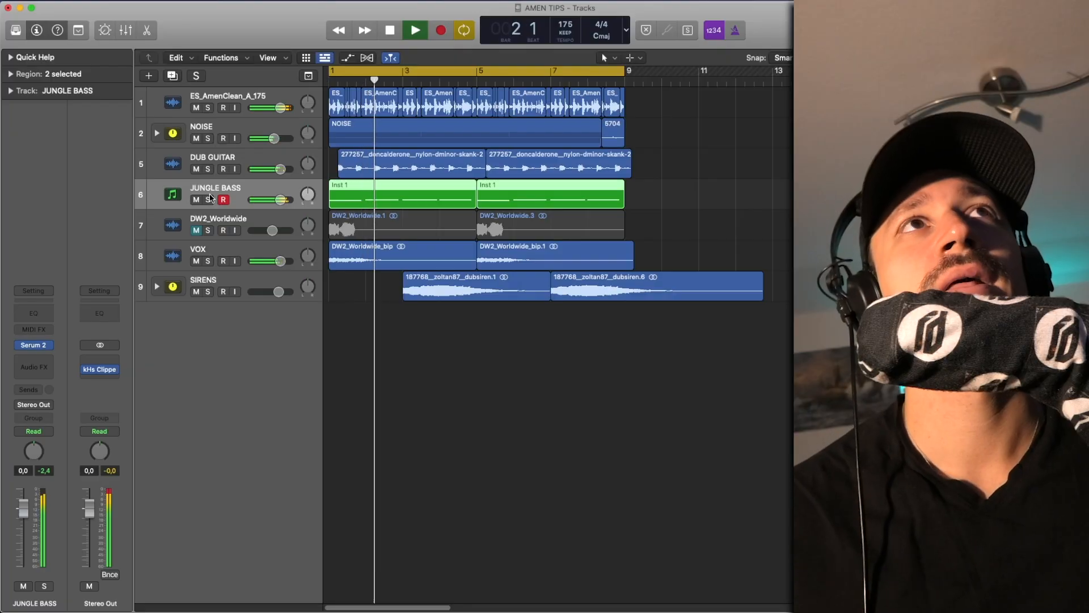
{"action": "key", "text": "space"}
- Solo only ES_AmenClean_A_175 and JUNGLE BASS and listen to the drums and bass together
{"action": "left_click", "coordinate": [208, 108]}
{"action": "left_click", "coordinate": [208, 138]}
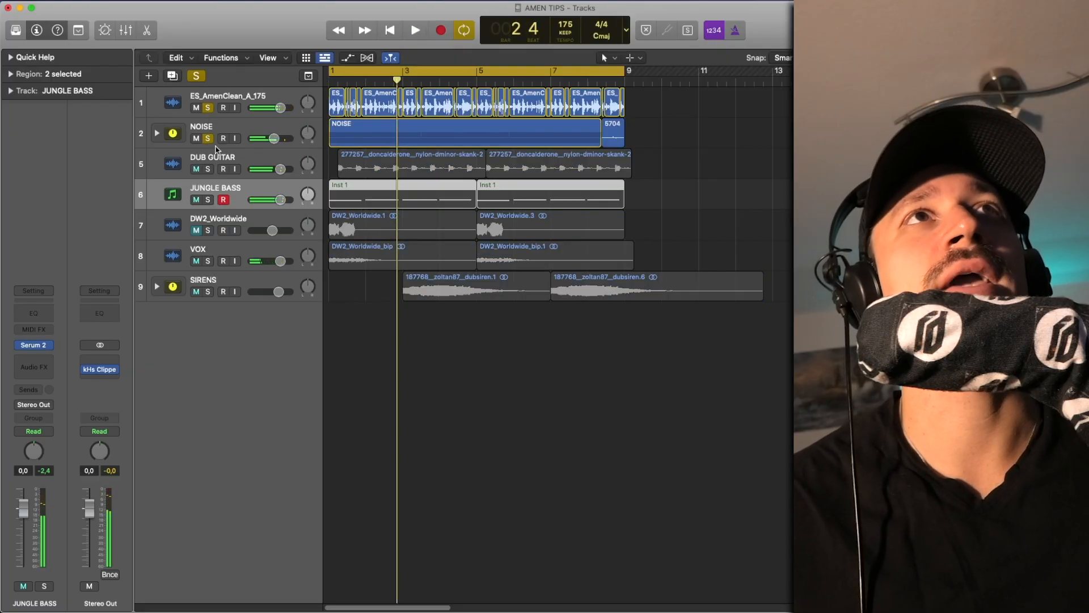
{"action": "left_click", "coordinate": [208, 138]}
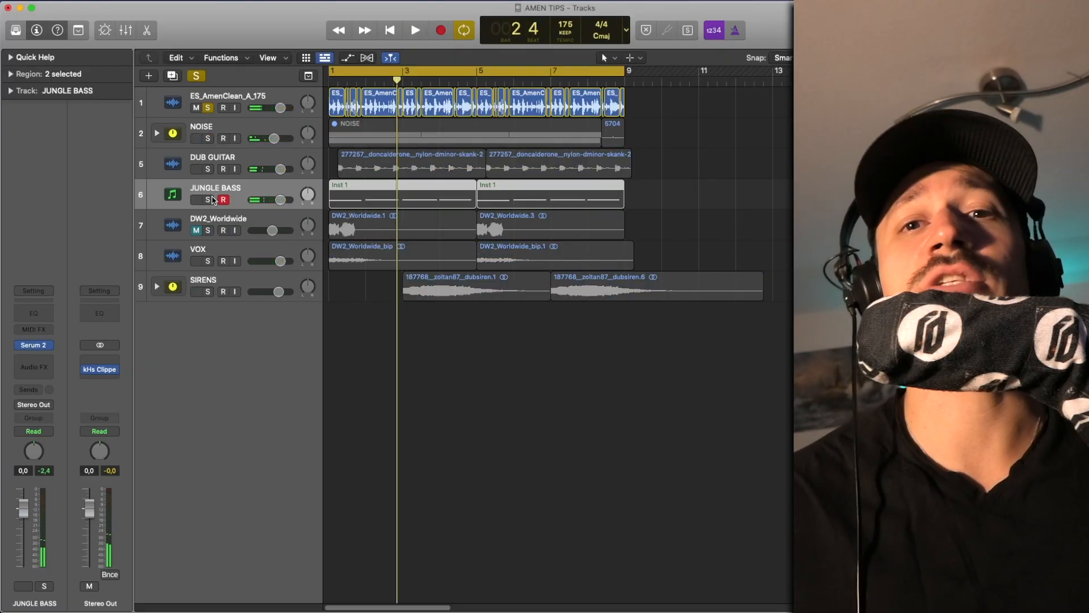
{"action": "left_click", "coordinate": [211, 199]}
{"action": "key", "text": "space"}
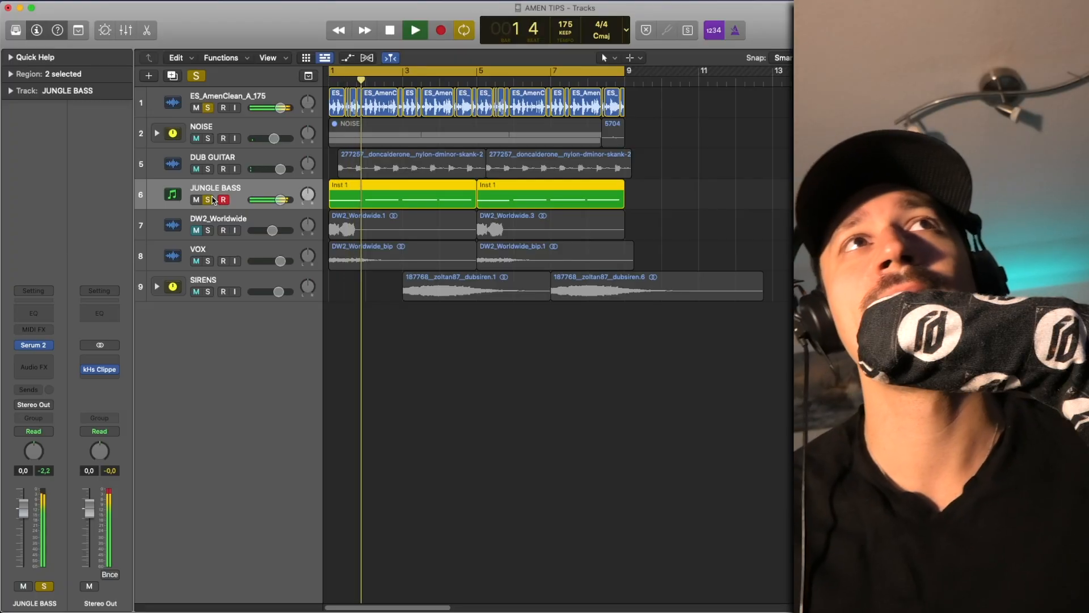
{"action": "key", "text": "space"}
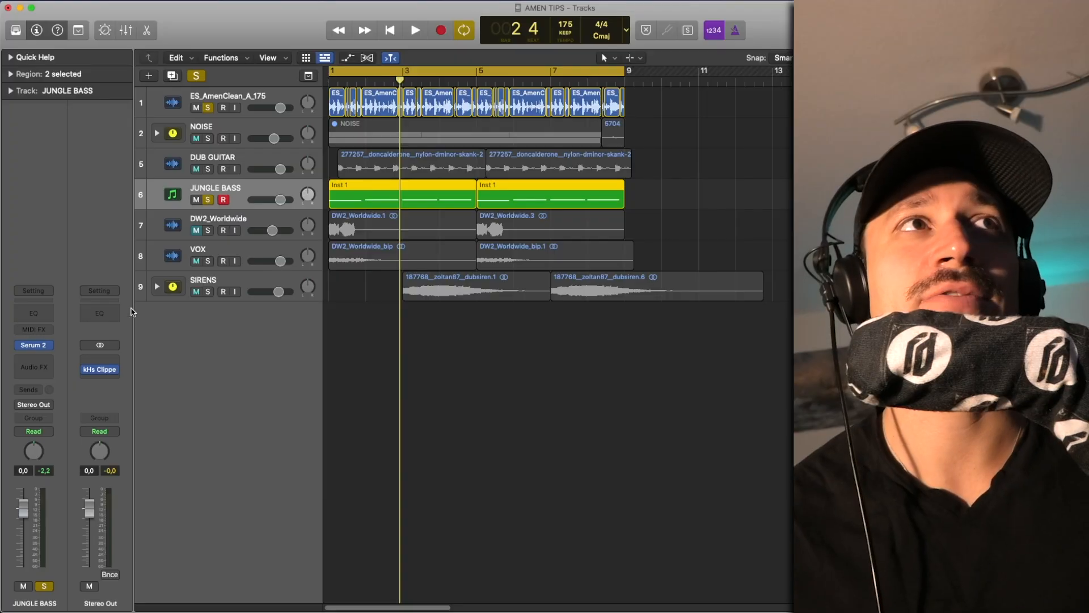
- Play the soloed drums and bass again and open the Serum 2 instrument on the JUNGLE BASS track
{"action": "mouse_move", "coordinate": [46, 351]}
{"action": "key", "text": "space"}
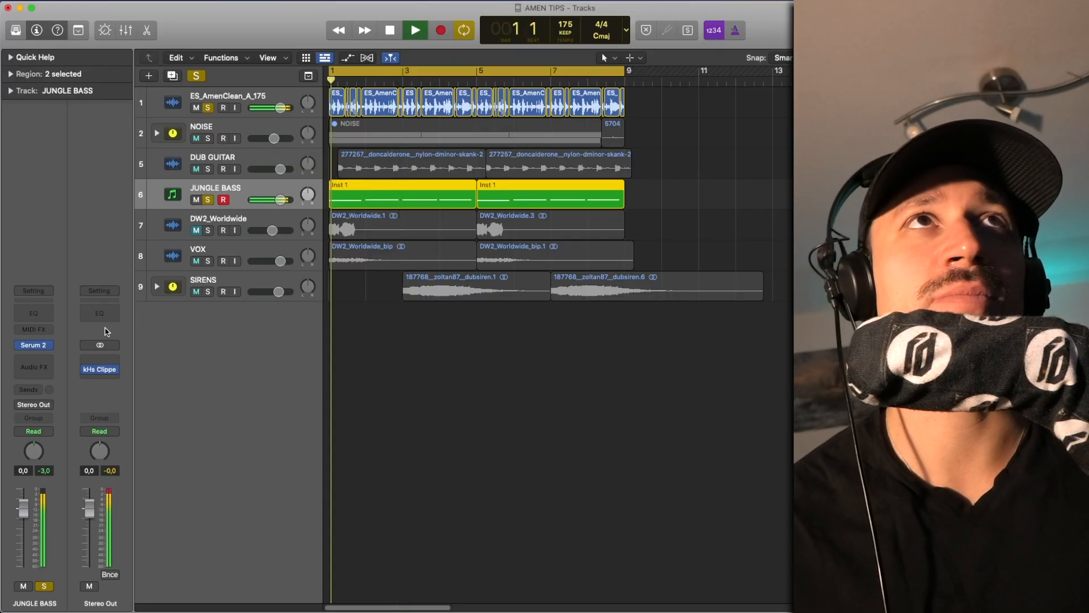
{"action": "left_click", "coordinate": [44, 348]}
{"action": "key", "text": "space"}
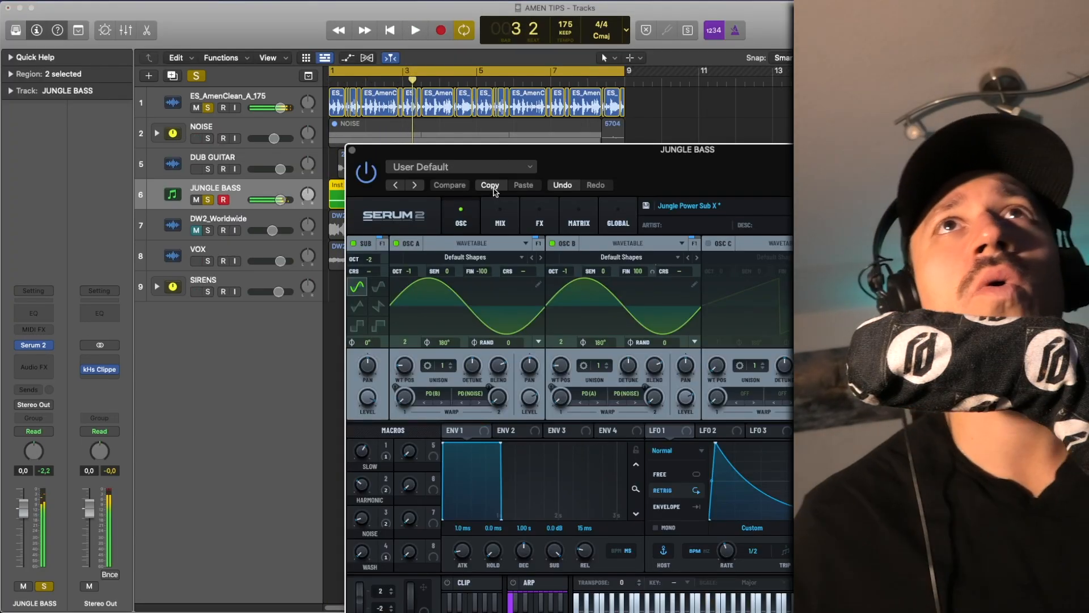
- Load the Karen's Revenge X preset in Serum 2 and listen to it with the soloed drums and bass
{"action": "left_click_drag", "start_coordinate": [498, 151], "coordinate": [280, 108]}
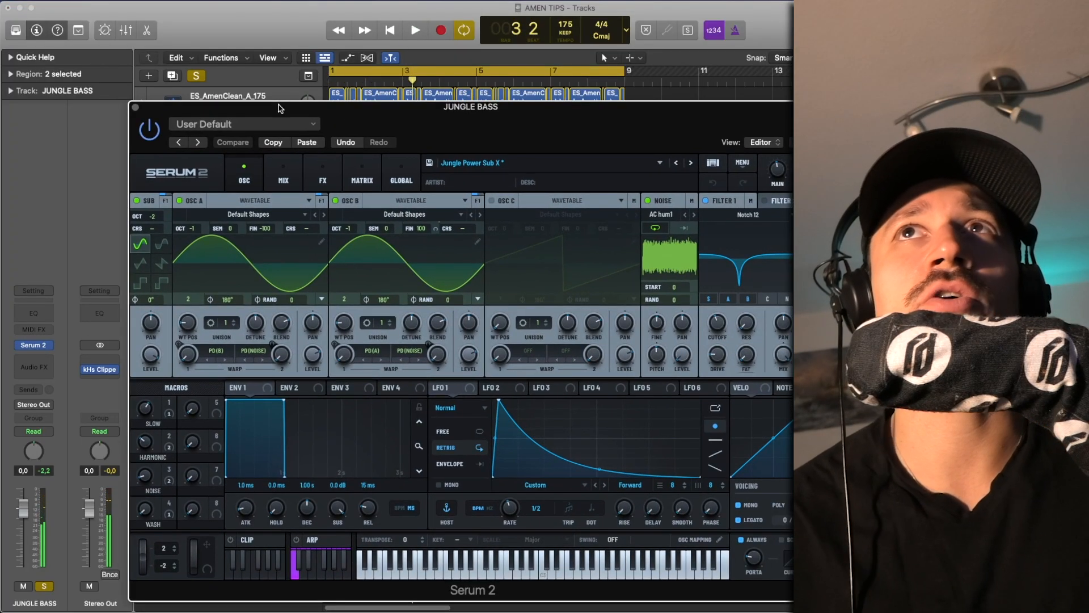
{"action": "left_click", "coordinate": [691, 163]}
{"action": "key", "text": "space"}
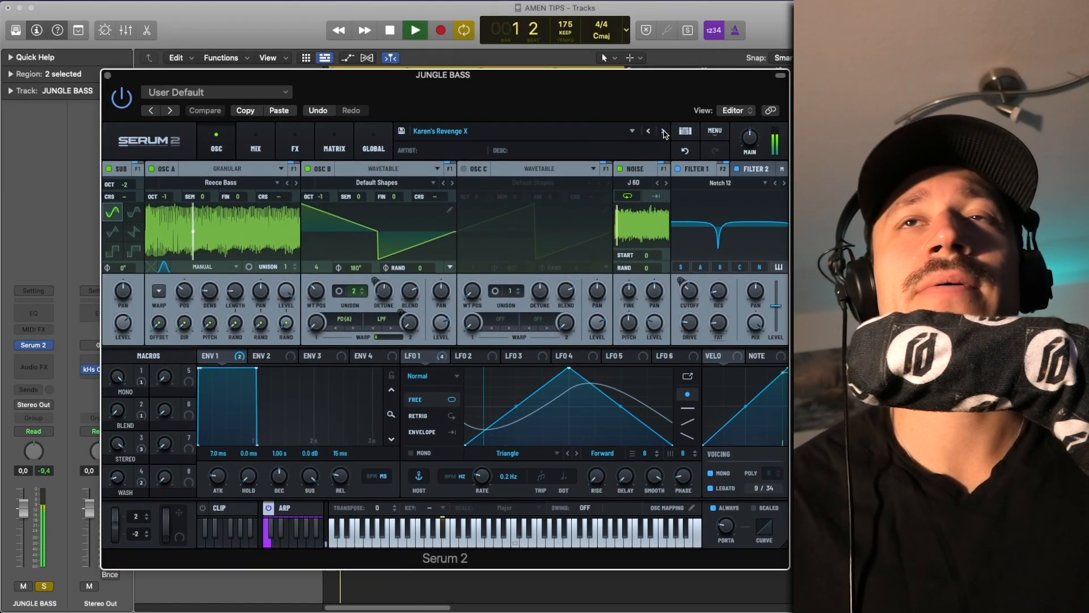
{"action": "key", "text": "space"}
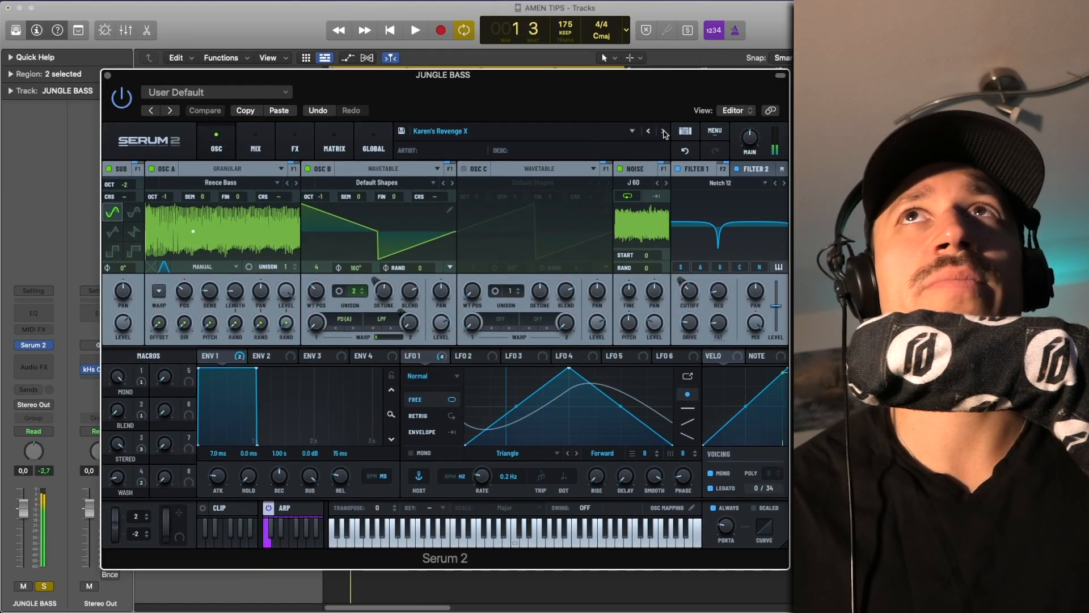
- Audition the following Serum 2 presets with the drums, from La Creeper X and Lung Sucker X through Neuro Plasticity X to Never Ending Glory X
{"action": "left_click_drag", "start_coordinate": [656, 100], "coordinate": [632, 72]}
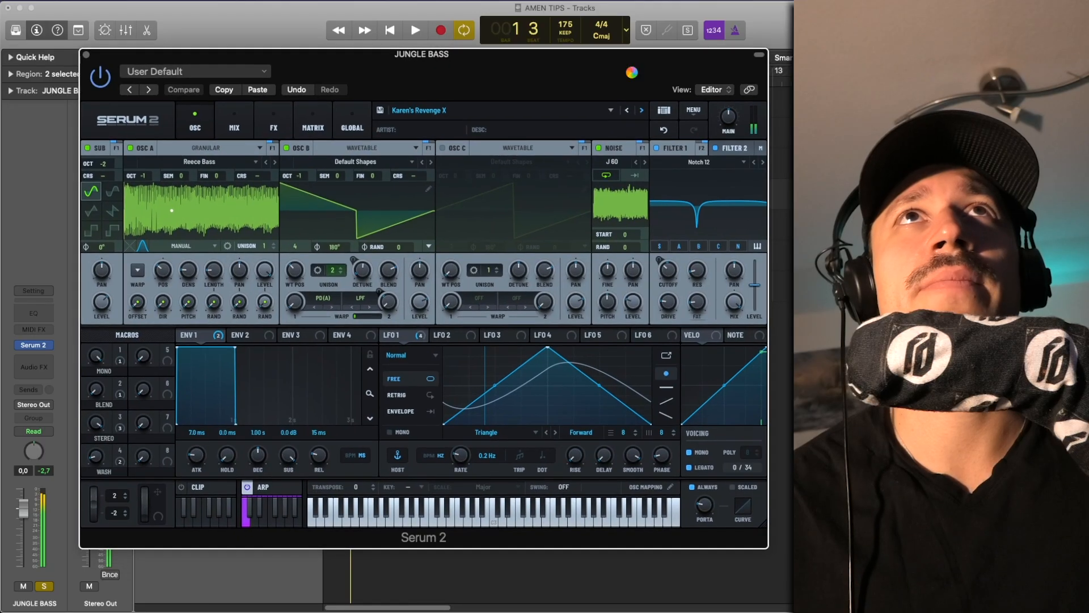
{"action": "key", "text": "space"}
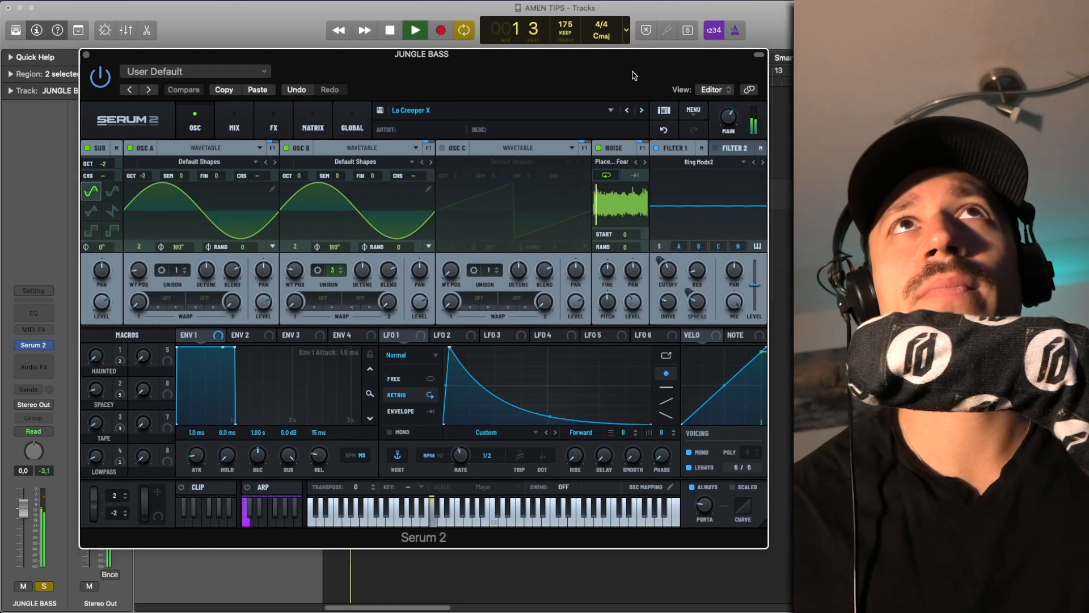
{"action": "left_click", "coordinate": [641, 110]}
{"action": "left_click_drag", "start_coordinate": [630, 77], "coordinate": [614, 55]}
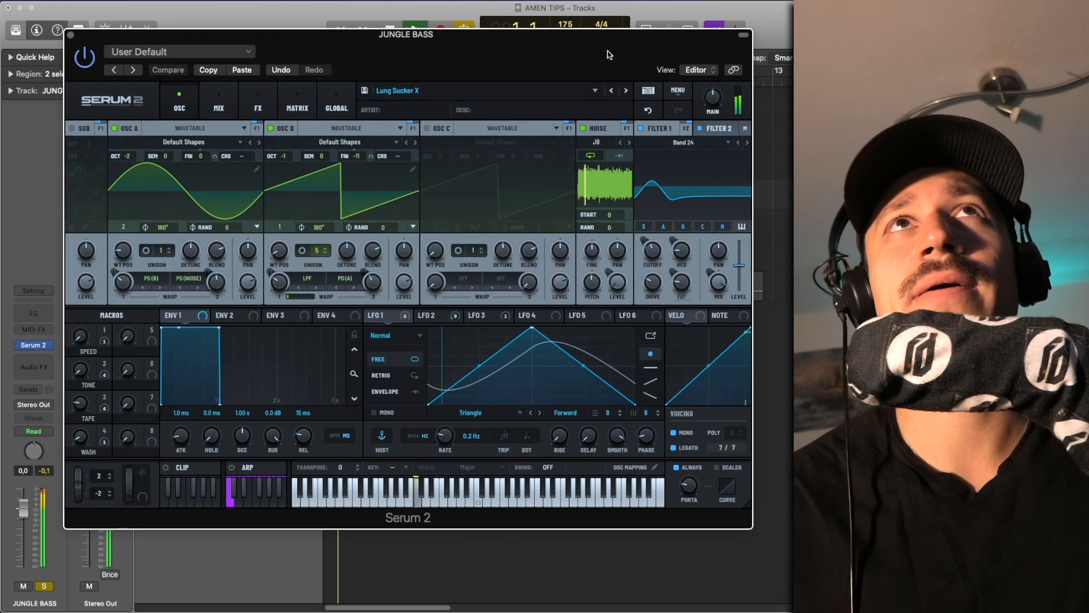
{"action": "left_click", "coordinate": [626, 92]}
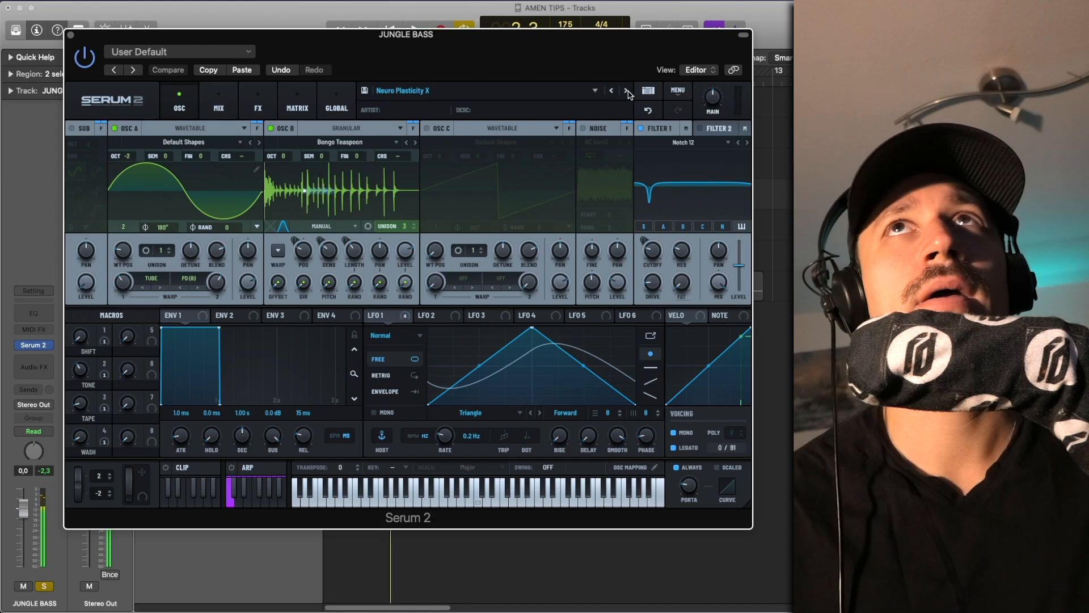
{"action": "left_click_drag", "start_coordinate": [591, 46], "coordinate": [582, 44]}
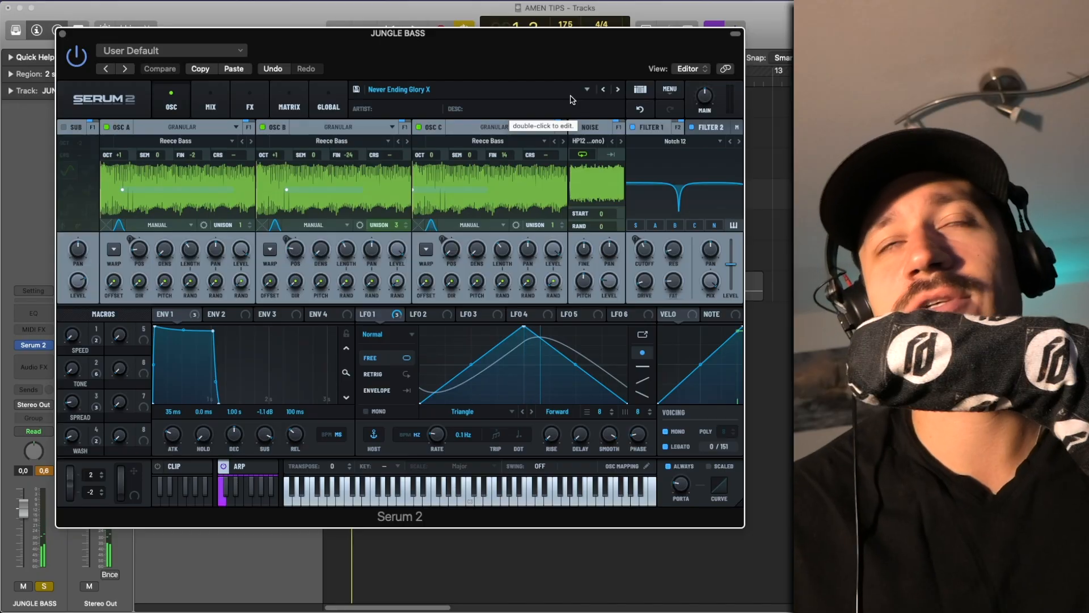
- Paste the copied Jungle Power Sub X settings back into Serum 2 and listen to the bass with the drums
{"action": "left_click", "coordinate": [233, 68]}
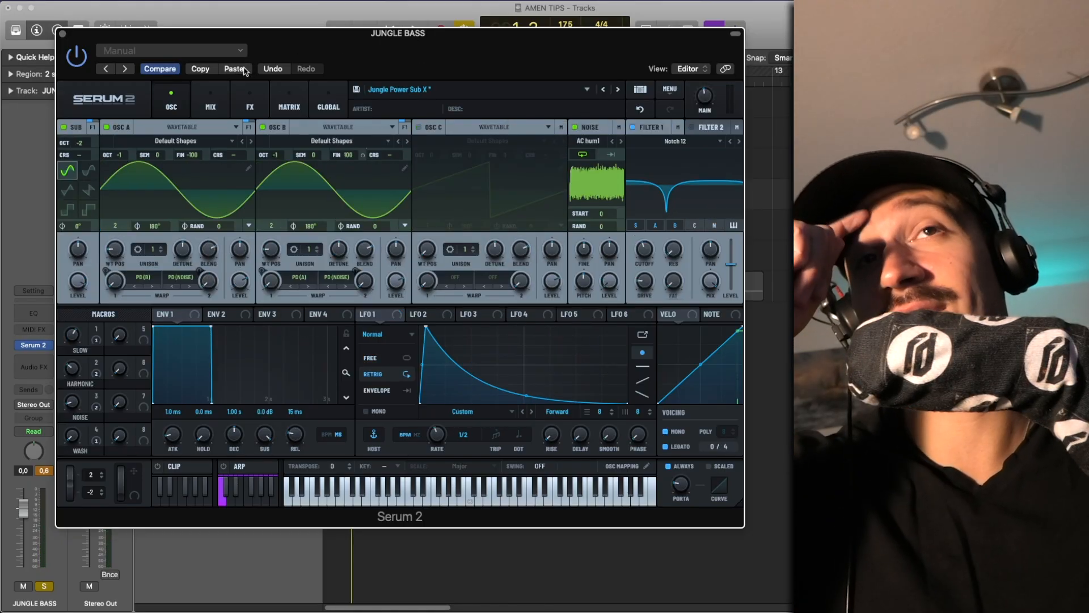
{"action": "key", "text": "space"}
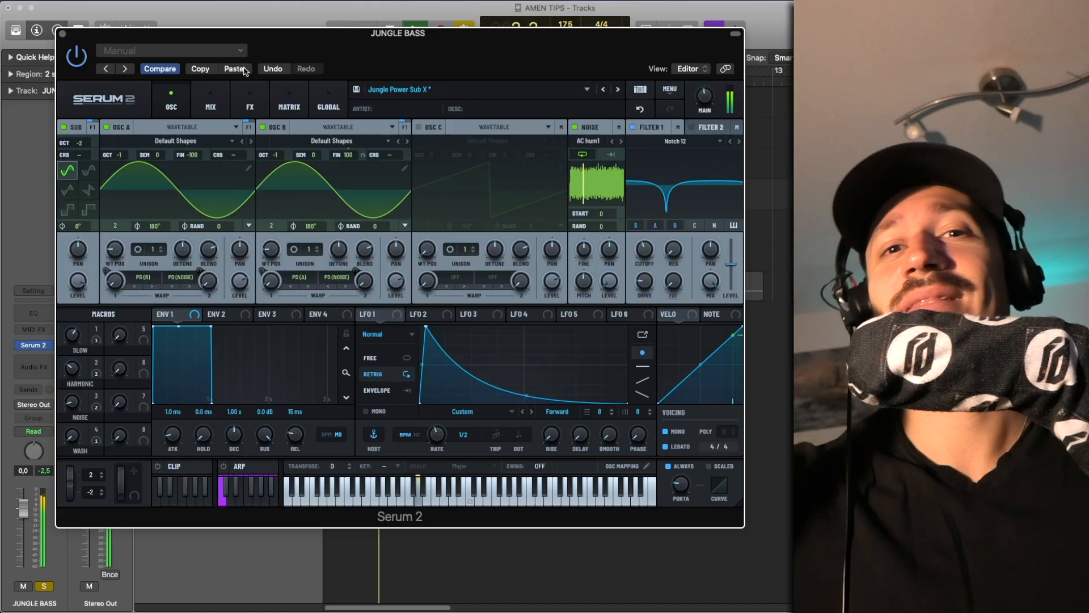
{"action": "key", "text": "space"}
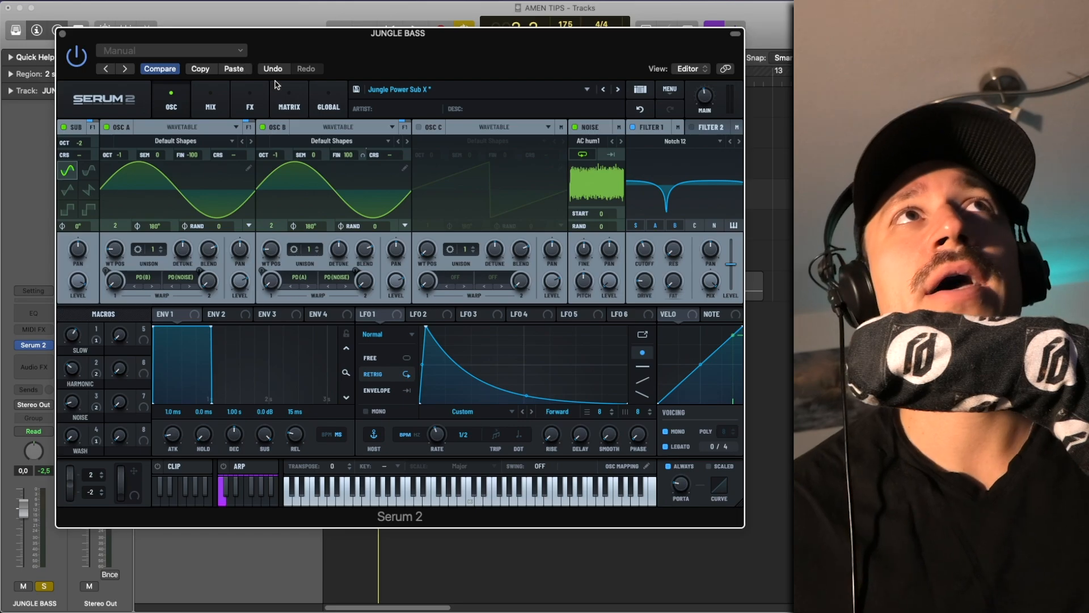
- Look through the Dissonance X preset list in Serum 2 and close the plug-in window
{"action": "left_click", "coordinate": [387, 94]}
{"action": "mouse_move", "coordinate": [399, 106]}
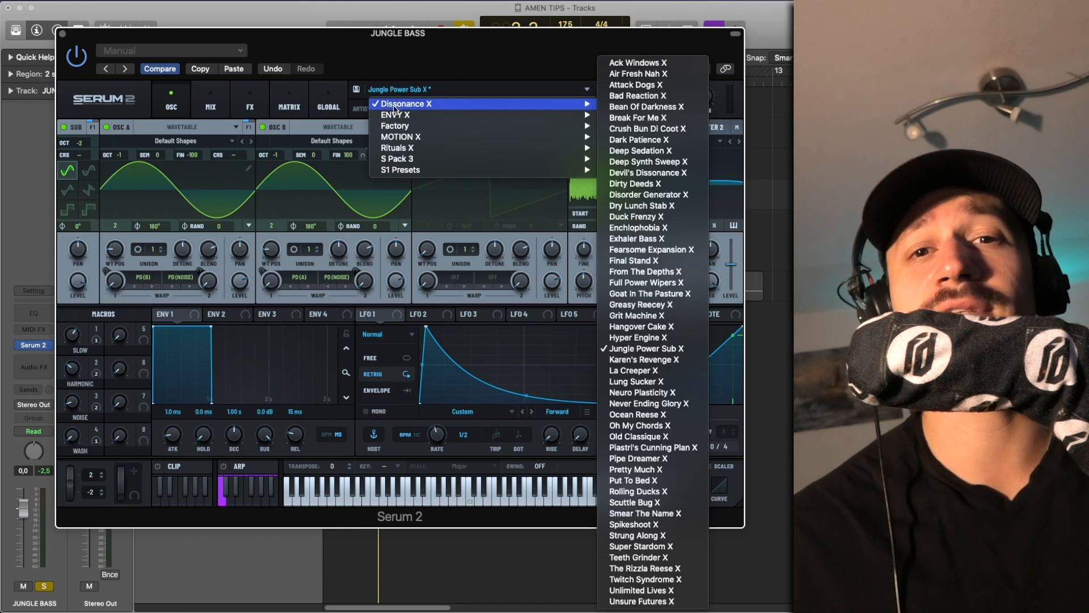
{"action": "left_click", "coordinate": [61, 35]}
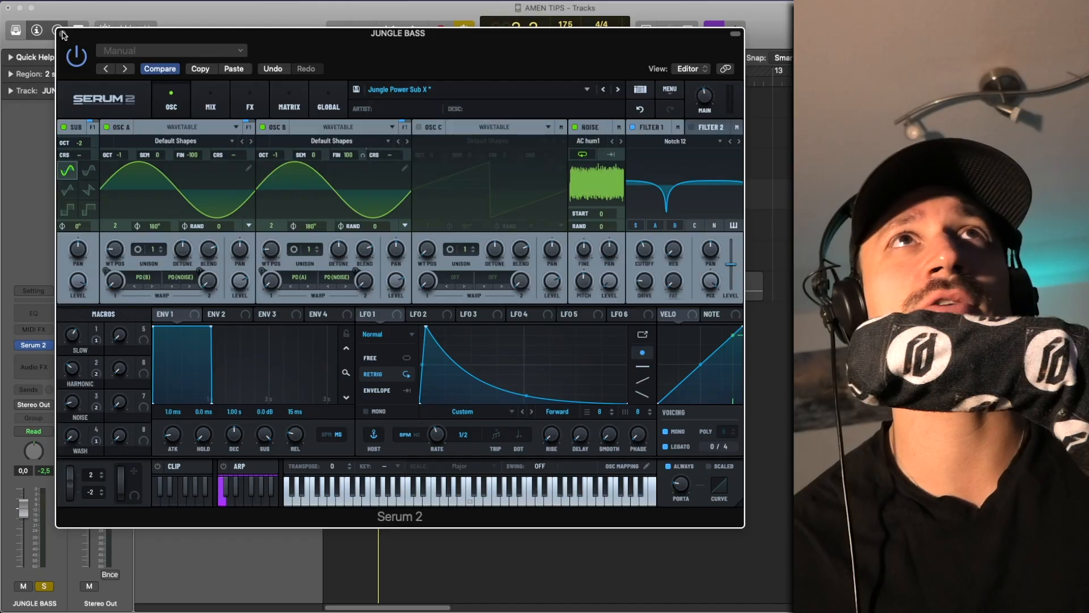
{"action": "left_click", "coordinate": [61, 35]}
- Move the solo from ES_AmenClean_A_175 to DUB GUITAR and listen to the guitar together with JUNGLE BASS
{"action": "left_click", "coordinate": [250, 189]}
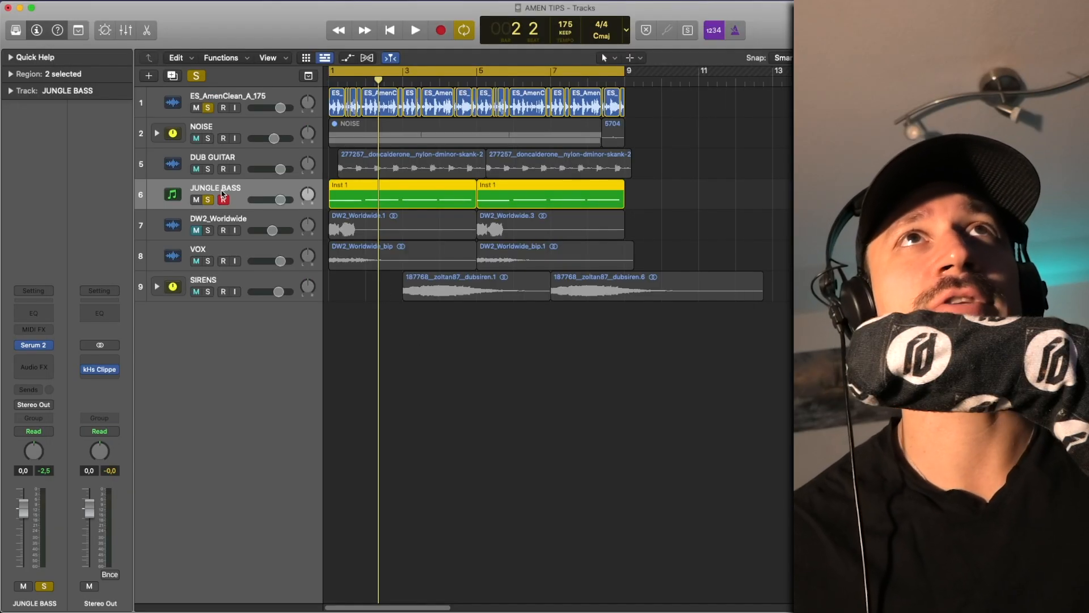
{"action": "key", "text": "space"}
{"action": "key", "text": "space"}
{"action": "left_click", "coordinate": [208, 108]}
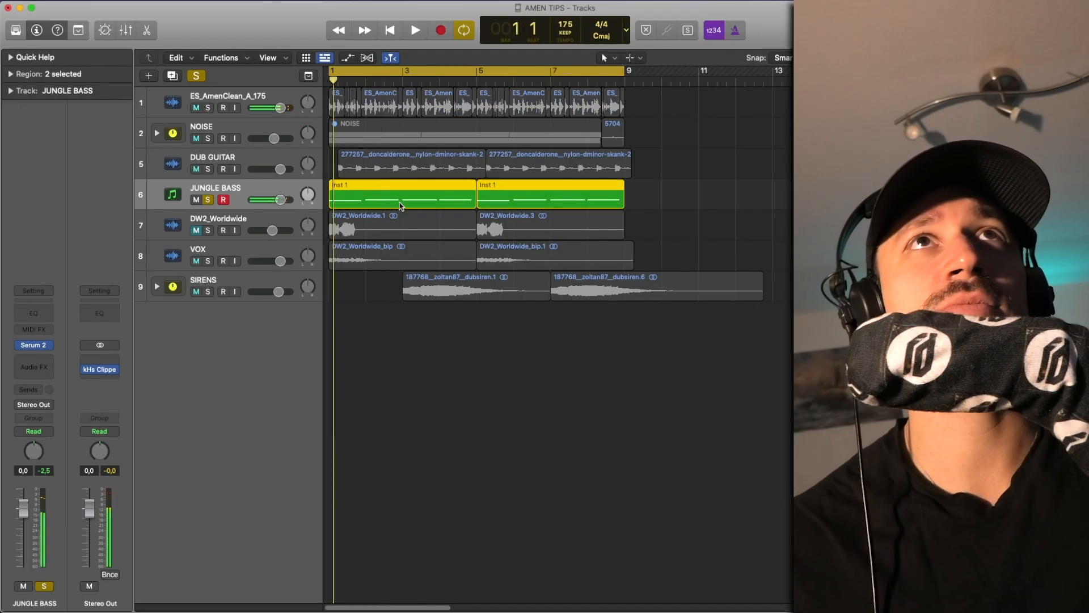
{"action": "left_click", "coordinate": [208, 169]}
{"action": "key", "text": "space"}
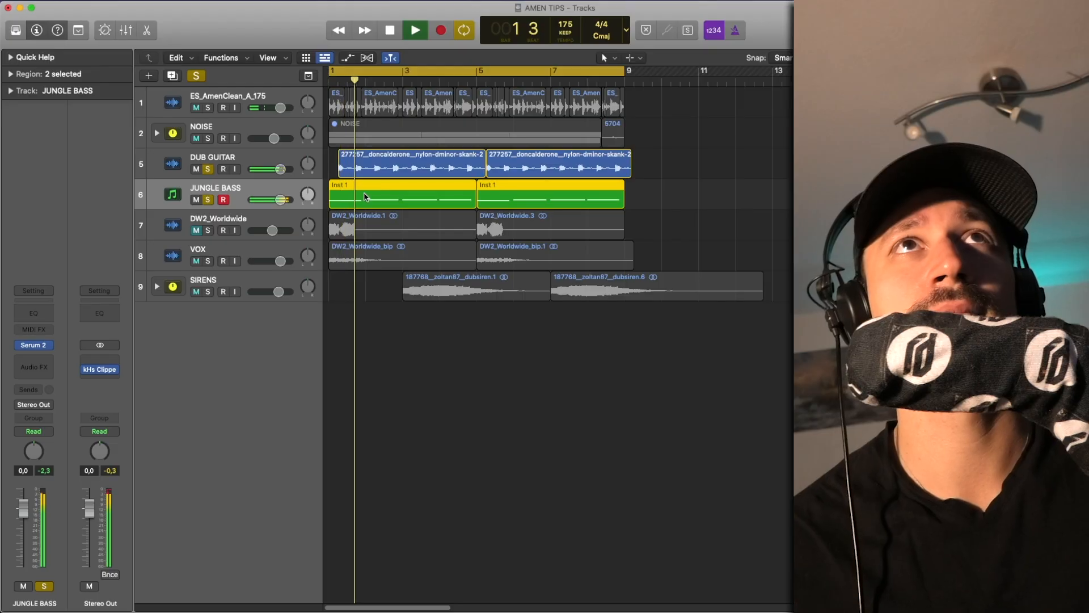
- Examine the notes of the first JUNGLE BASS region in the Piano Roll during playback, close the editor and stop
{"action": "left_click", "coordinate": [395, 250]}
{"action": "left_click", "coordinate": [396, 196]}
{"action": "double_click", "coordinate": [395, 196]}
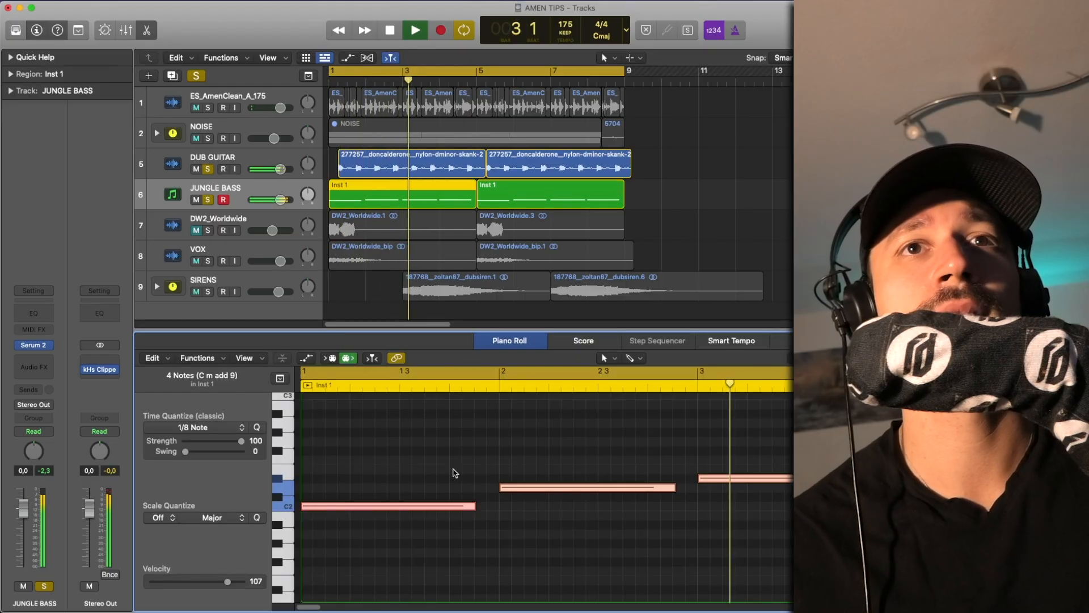
{"action": "left_click", "coordinate": [538, 342]}
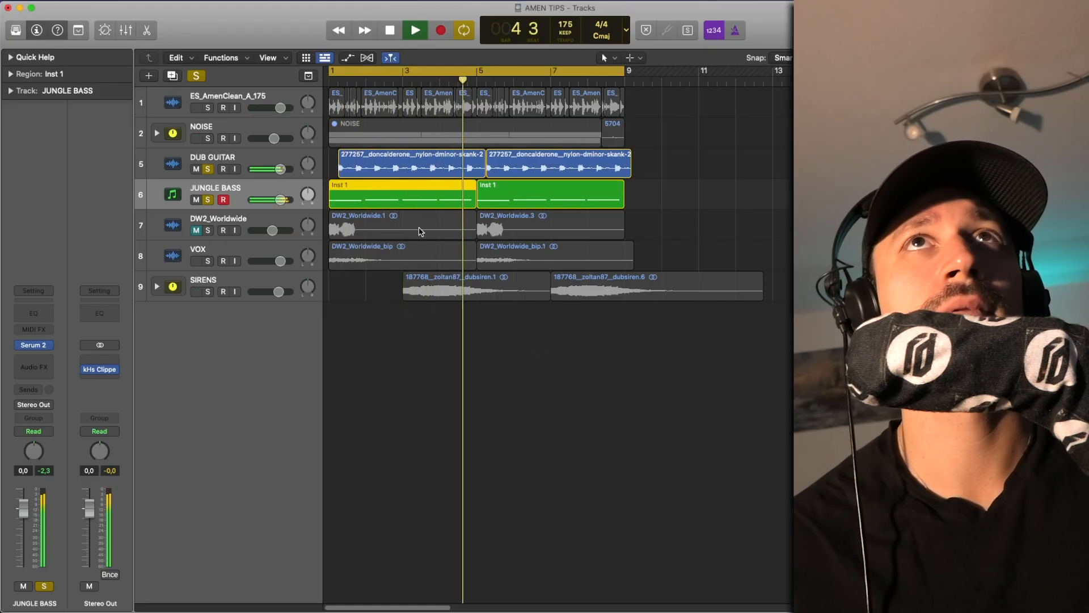
{"action": "key", "text": "space"}
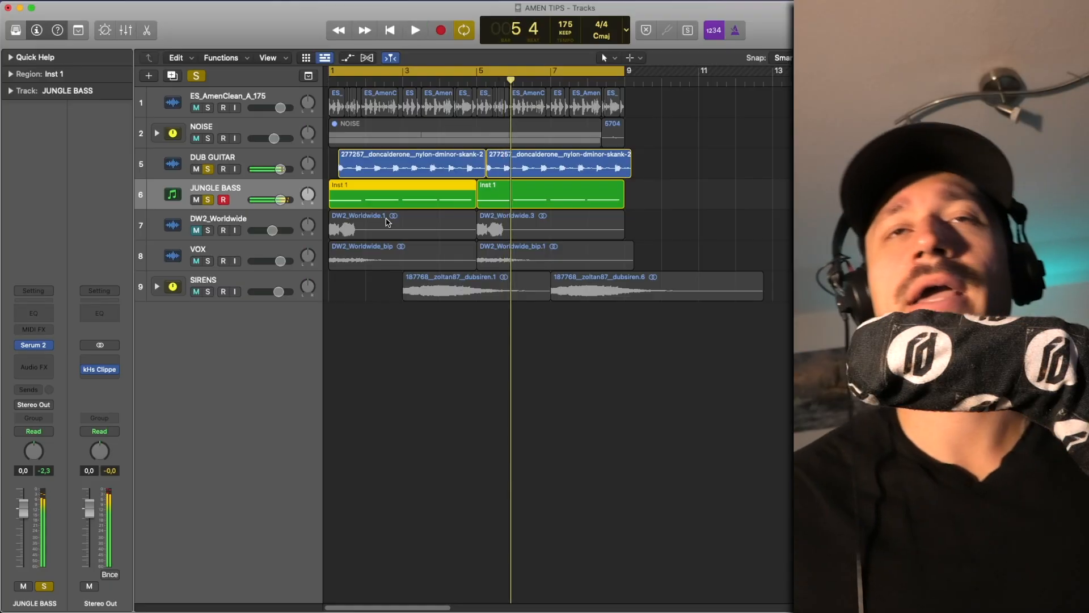
- Add ES_AmenClean_A_175 and NOISE to the solo, go through the NOISE, DUB GUITAR and JUNGLE BASS tracks and listen to all four layers
{"action": "left_click", "coordinate": [211, 109]}
{"action": "left_click", "coordinate": [208, 139]}
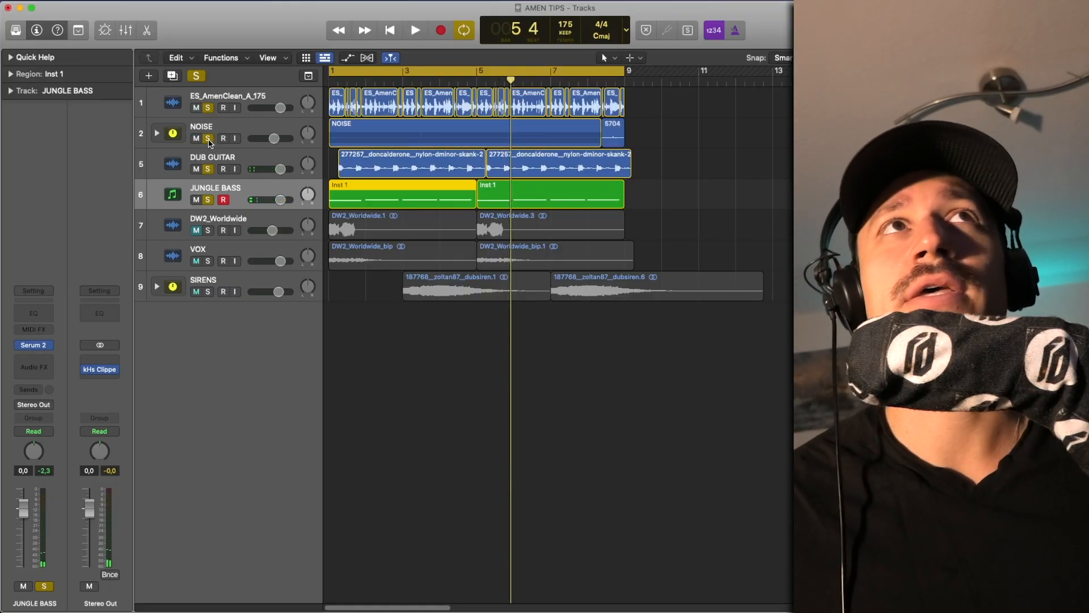
{"action": "left_click", "coordinate": [251, 129]}
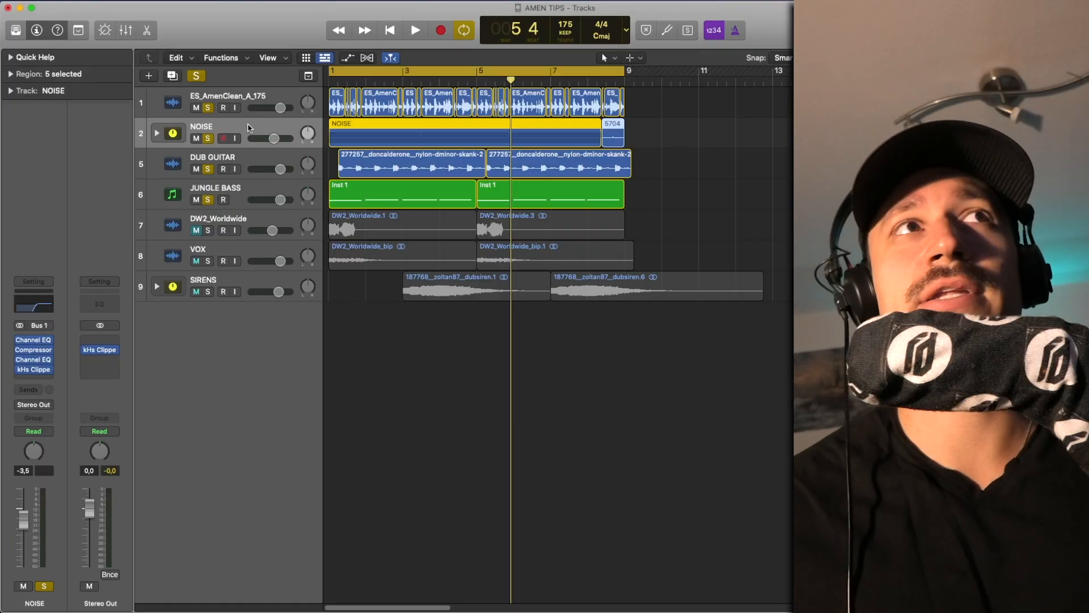
{"action": "left_click", "coordinate": [248, 127]}
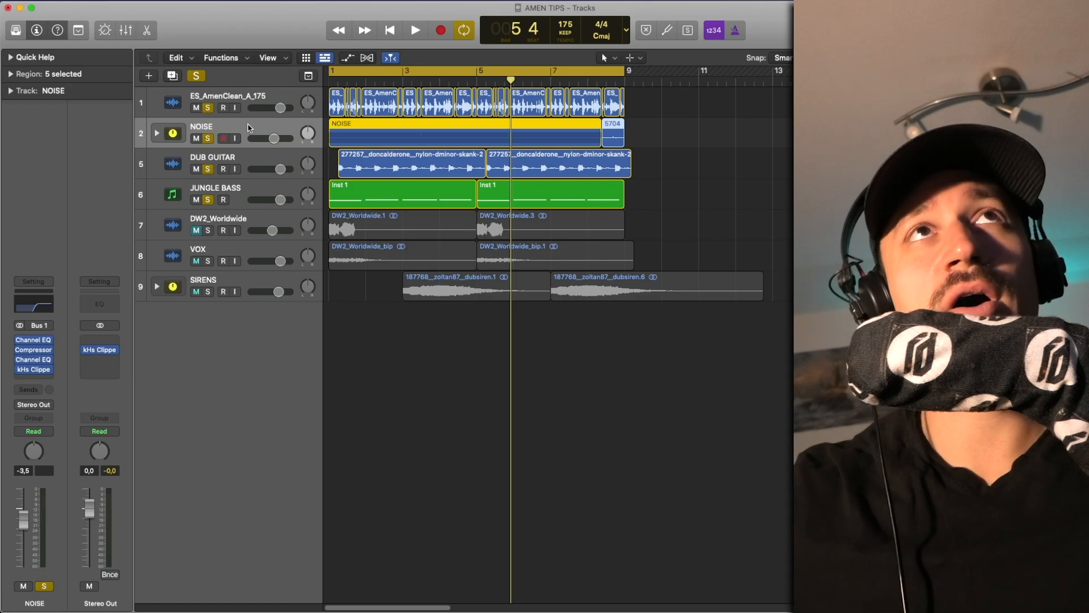
{"action": "key", "text": "Down"}
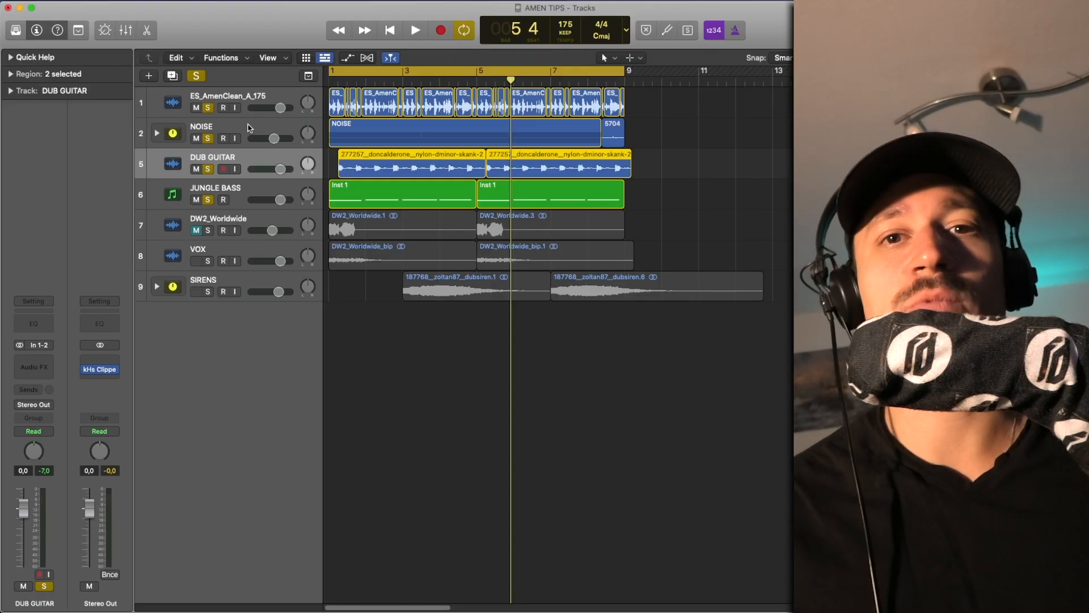
{"action": "key", "text": "Down"}
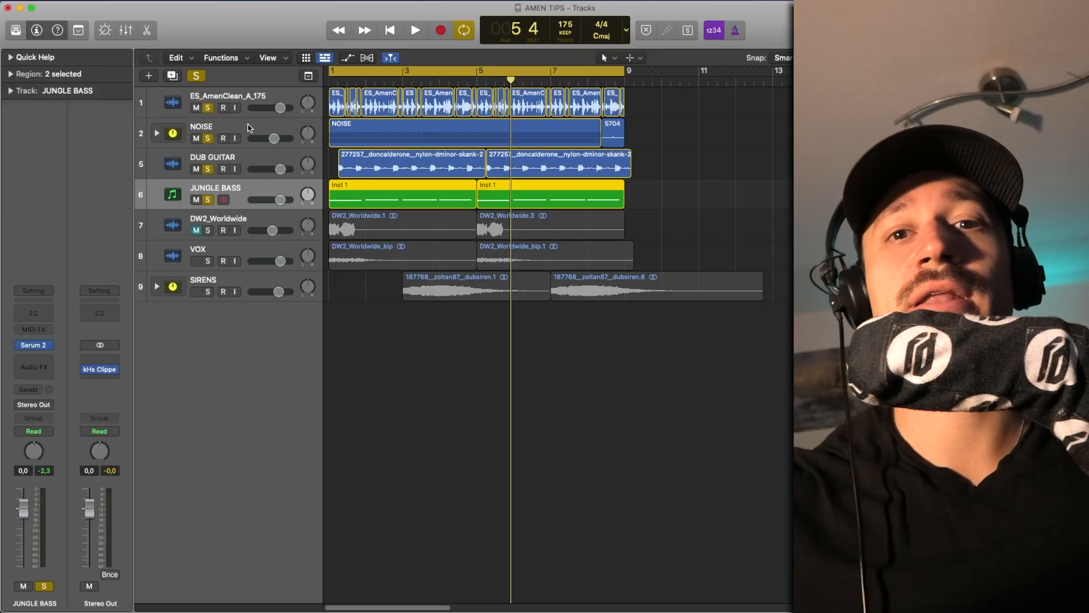
{"action": "key", "text": "space"}
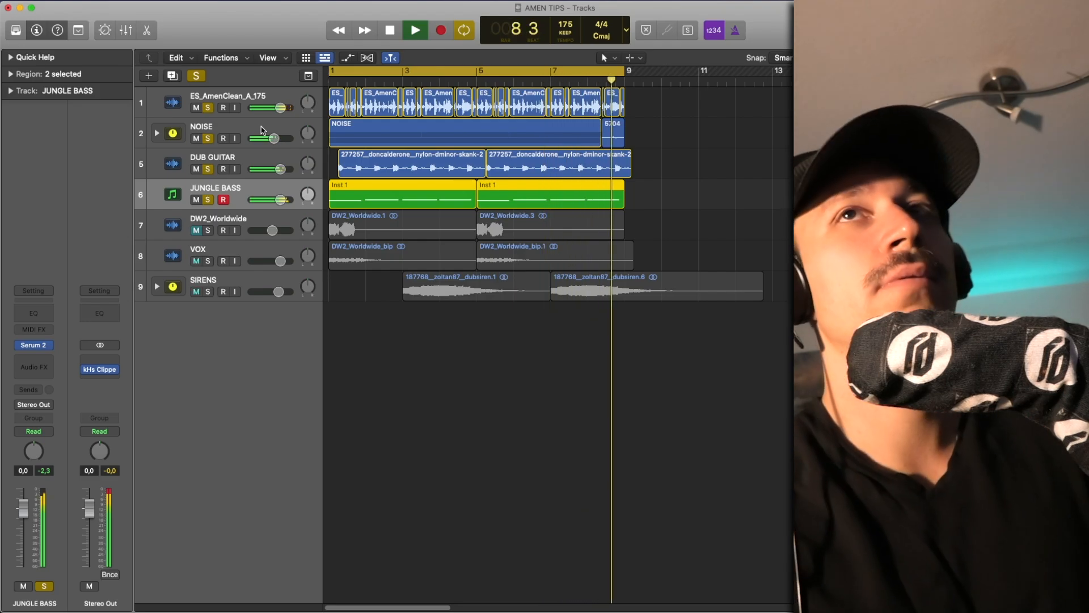
{"action": "key", "text": "space"}
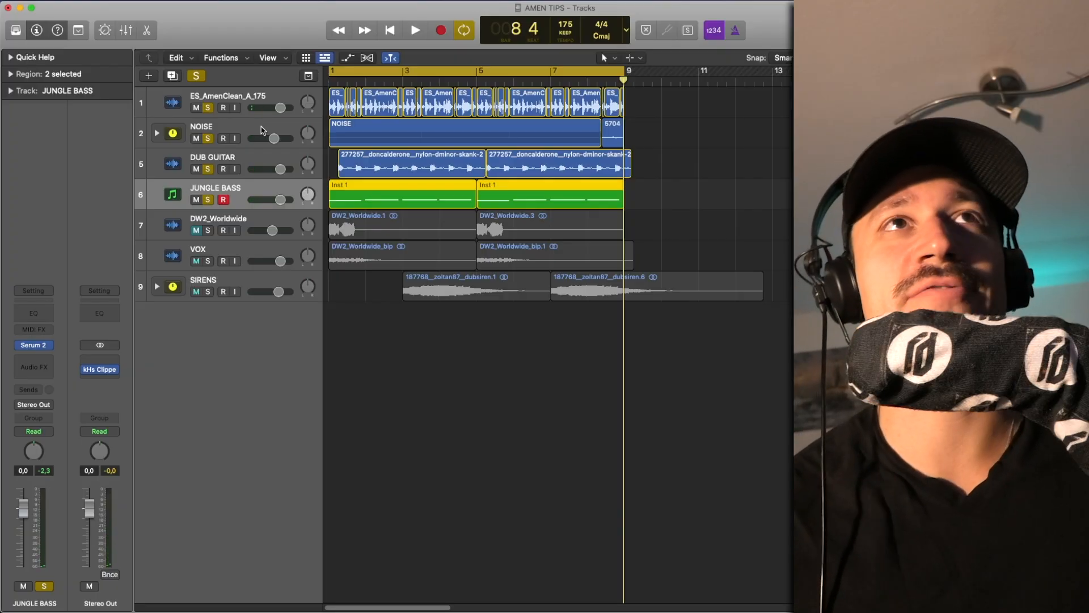
- Unmute DW2_Worldwide, solo it alone in place of the other layers and listen to the vocal sample
{"action": "left_click", "coordinate": [198, 231]}
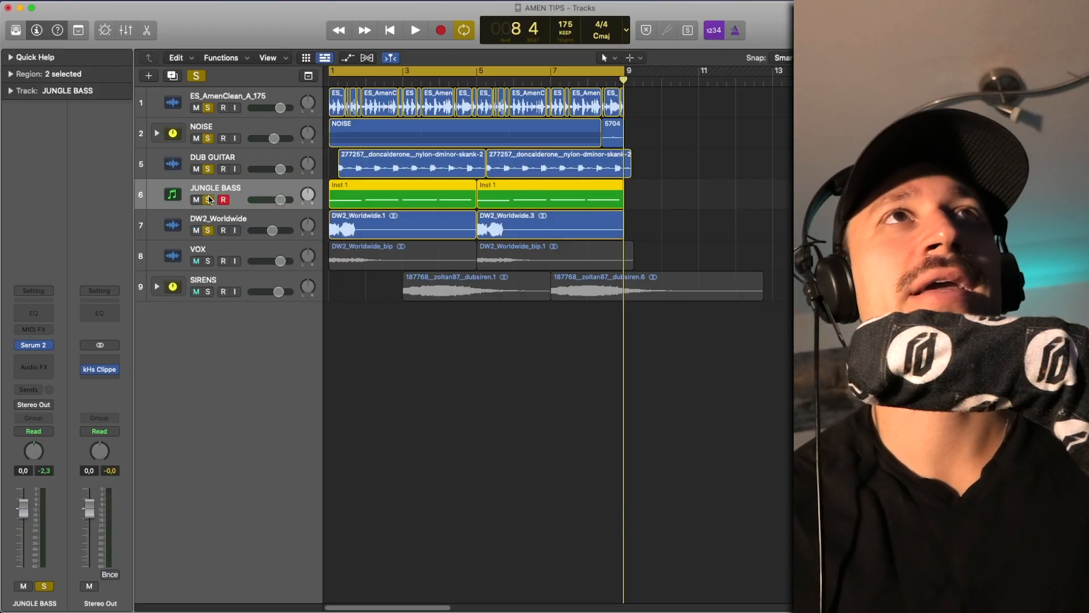
{"action": "left_click_drag", "start_coordinate": [209, 200], "coordinate": [203, 103]}
{"action": "left_click", "coordinate": [238, 228]}
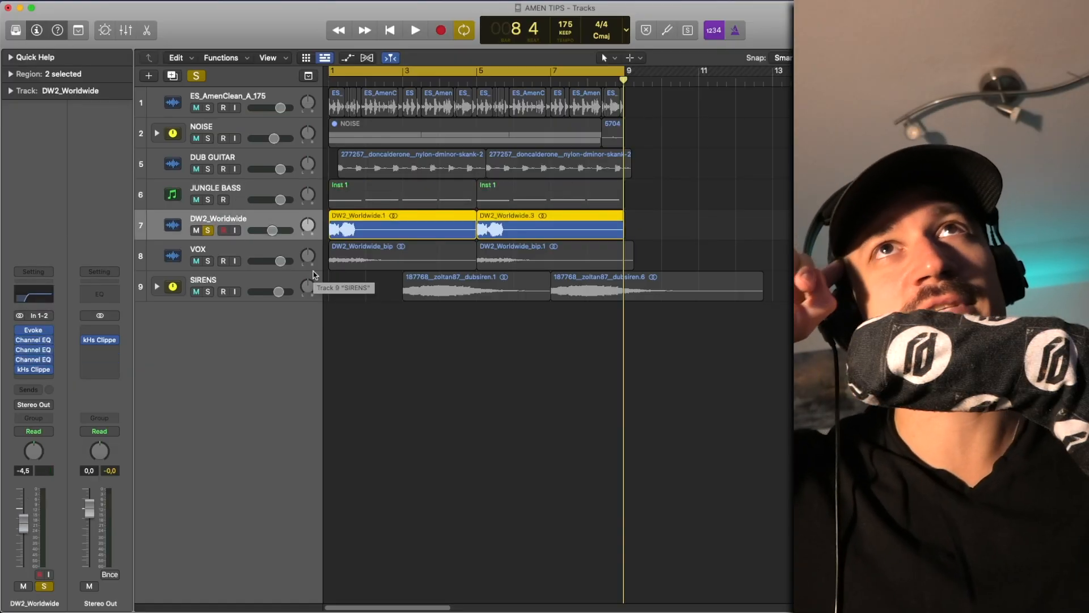
{"action": "key", "text": "space"}
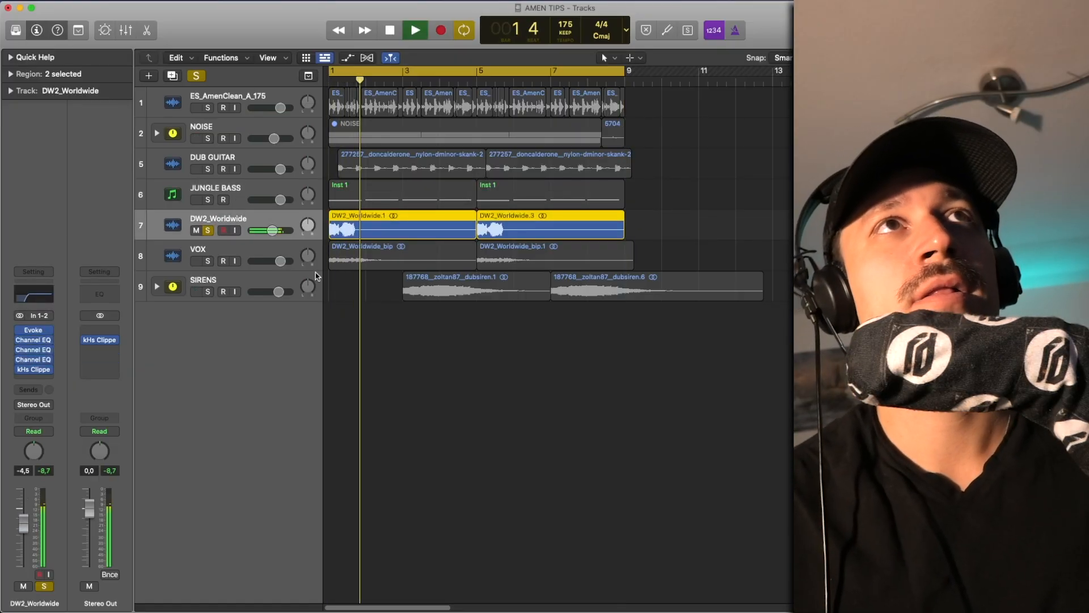
{"action": "key", "text": "space"}
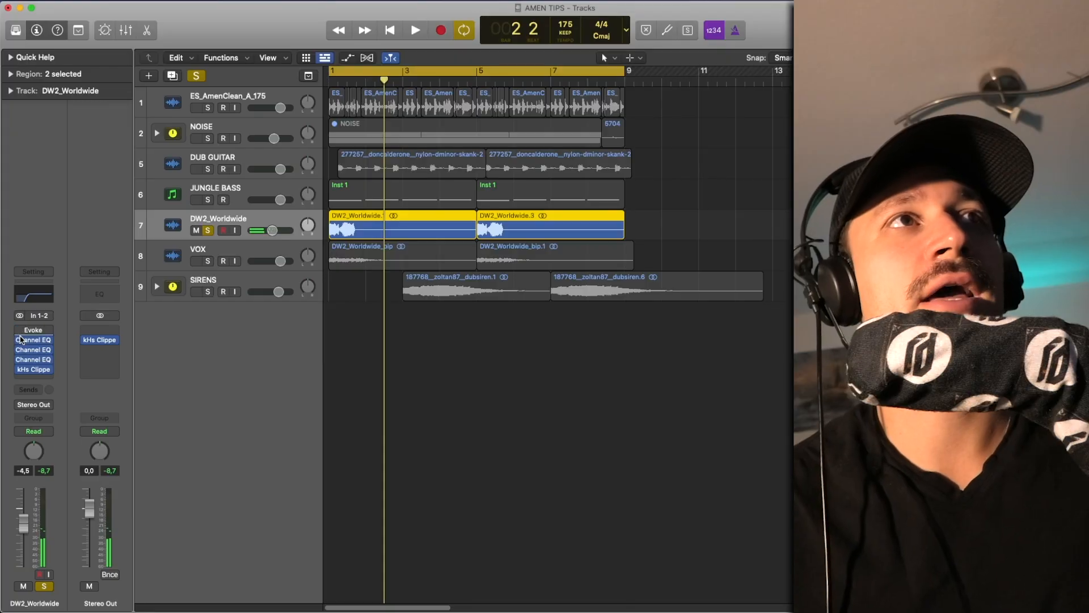
- Bypass Evoke and the three Channel EQs on DW2_Worldwide and listen to the sample without them
{"action": "left_click", "coordinate": [401, 318]}
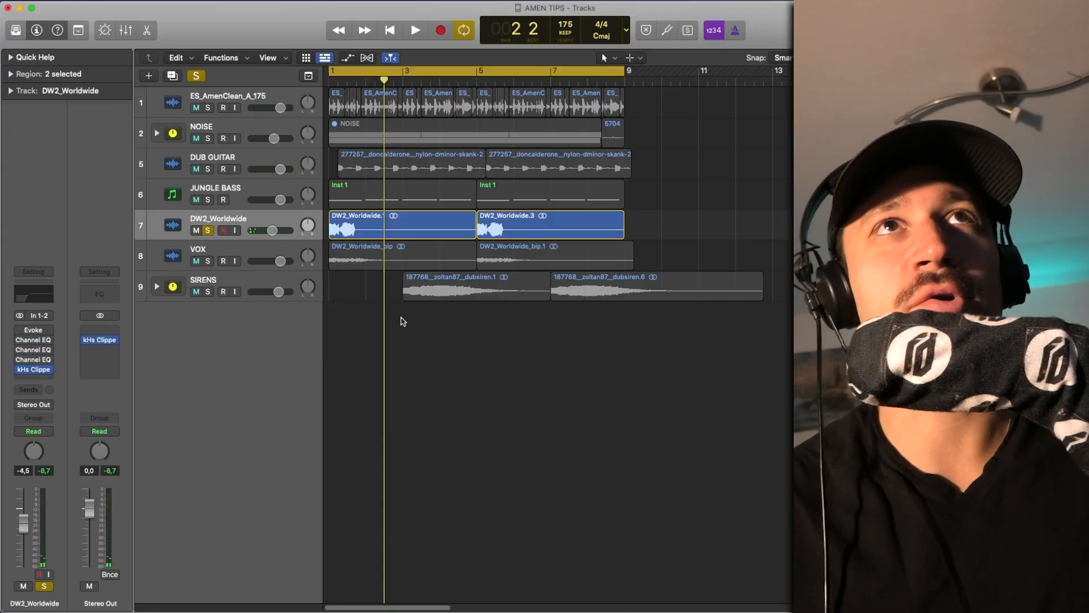
{"action": "left_click_drag", "start_coordinate": [512, 363], "coordinate": [445, 233]}
{"action": "key", "text": "space"}
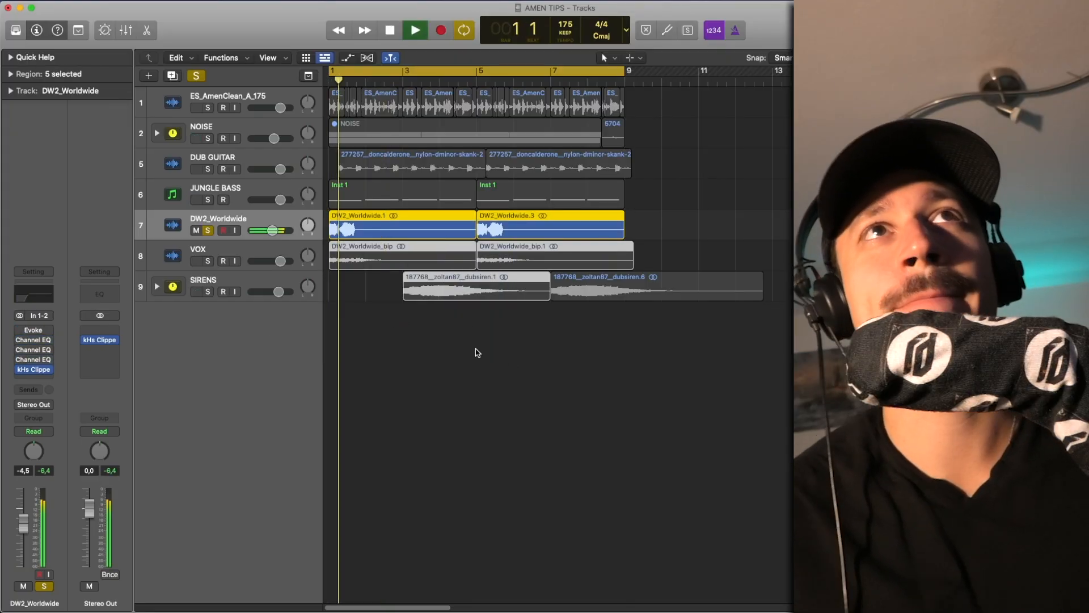
{"action": "key", "text": "space"}
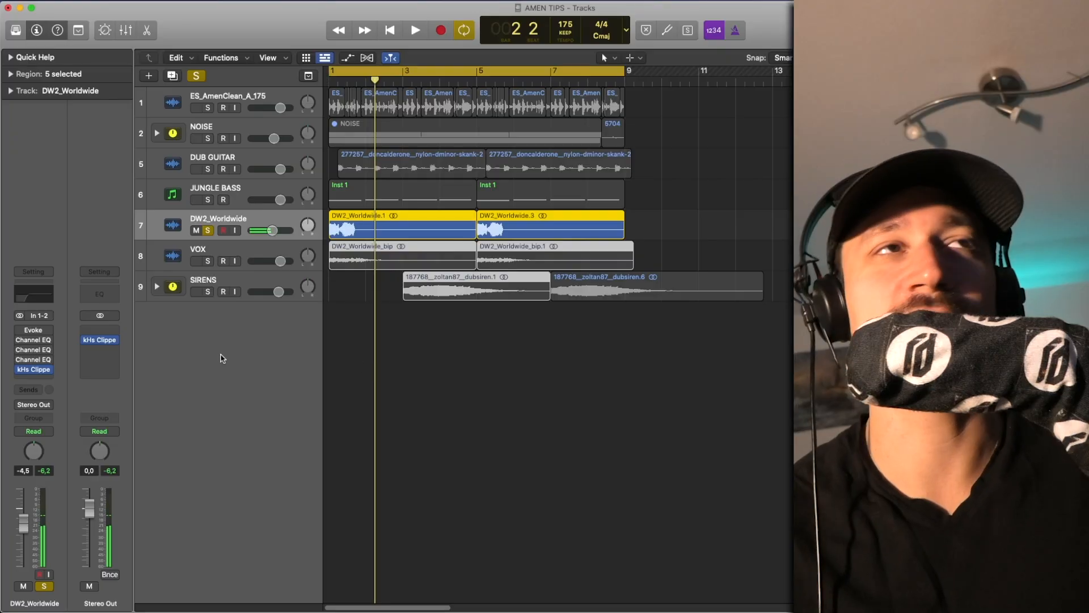
- Re-enable only Evoke on DW2_Worldwide, keep the Channel EQs bypassed and open the Evoke window
{"action": "left_click", "coordinate": [20, 330]}
{"action": "left_click", "coordinate": [19, 339]}
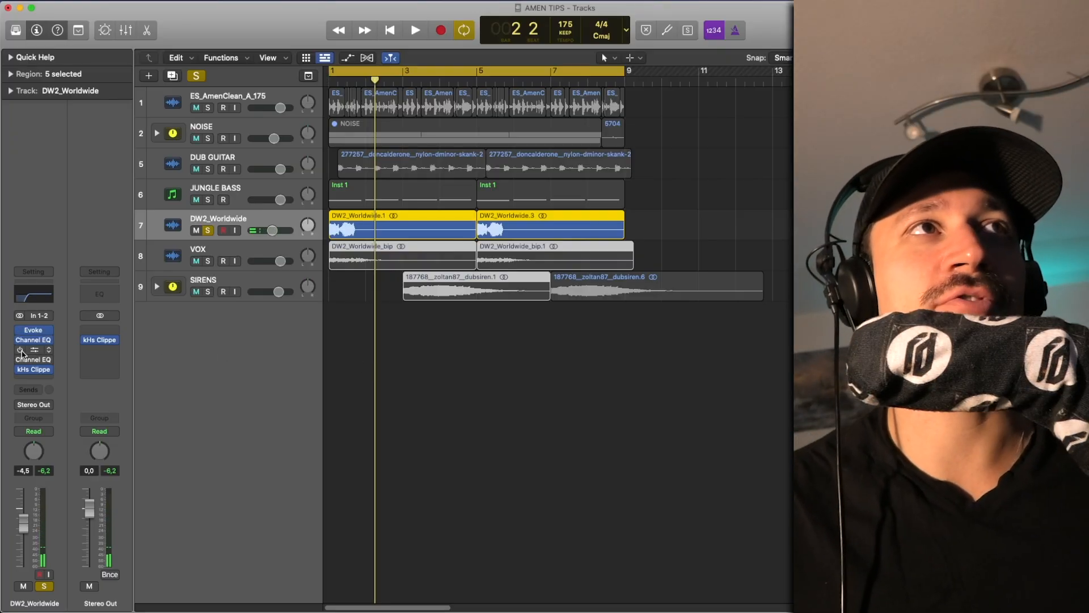
{"action": "left_click", "coordinate": [21, 341]}
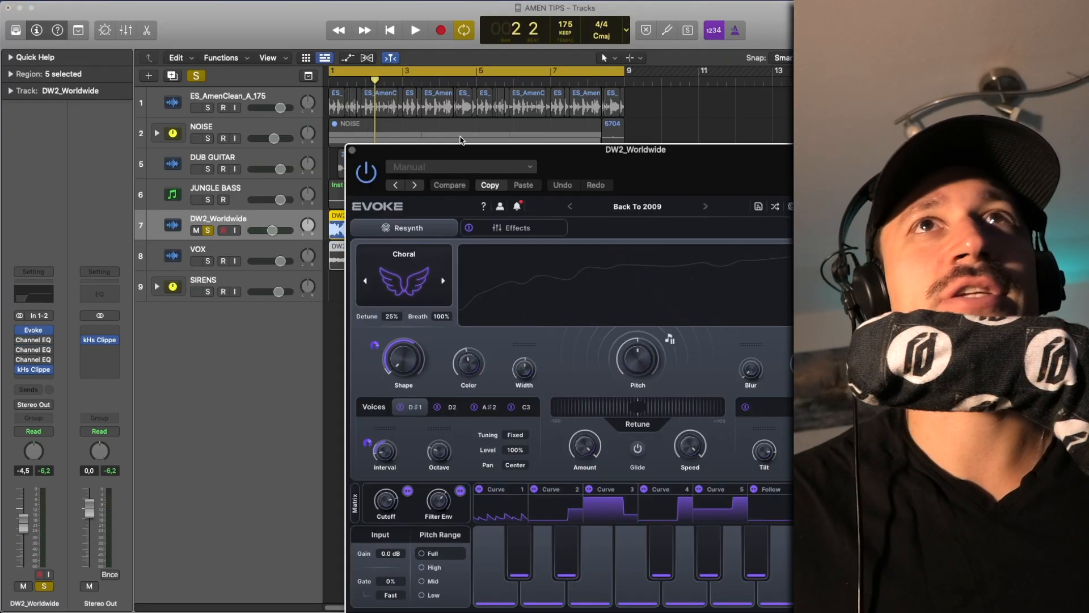
- Listen to the vocal sample with only Evoke active on DW2_Worldwide, review its Back To 2009 settings and close the plugin window
{"action": "key", "text": "space"}
{"action": "left_click_drag", "start_coordinate": [540, 163], "coordinate": [402, 79]}
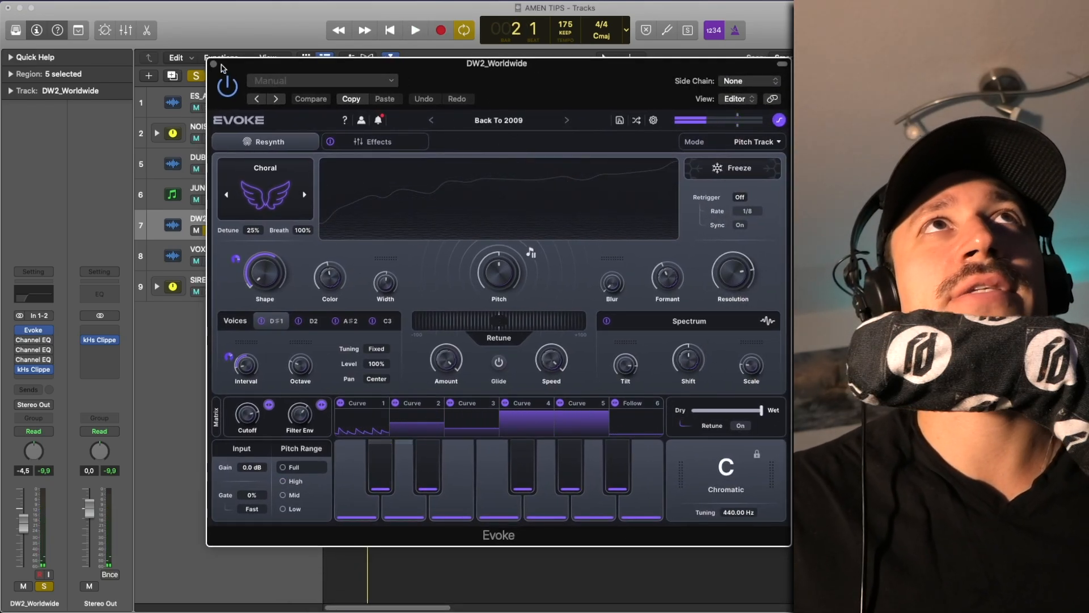
{"action": "left_click_drag", "start_coordinate": [221, 68], "coordinate": [180, 79]}
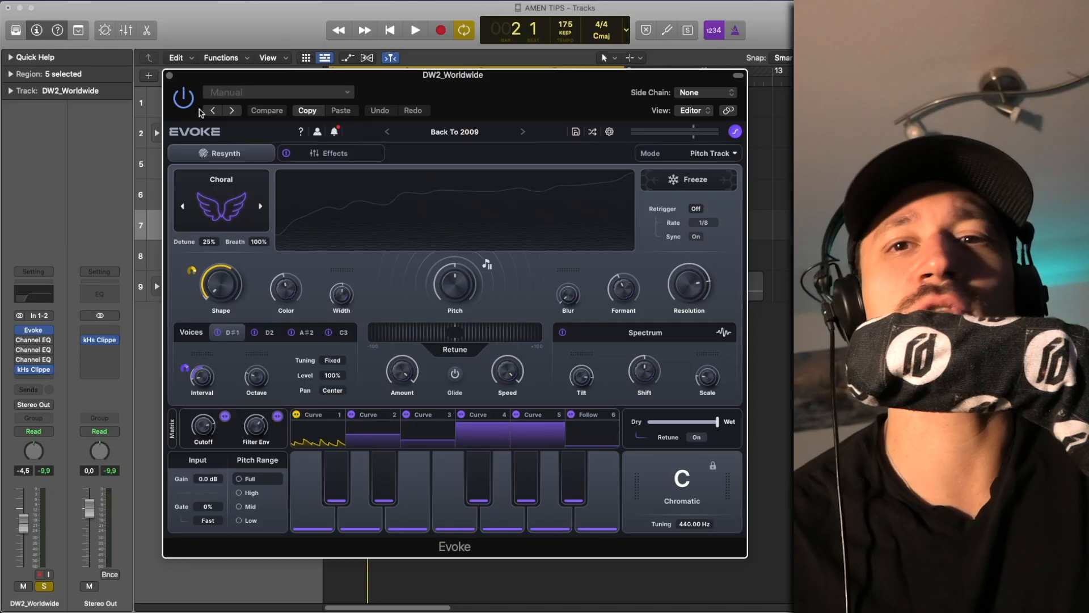
{"action": "key", "text": "space"}
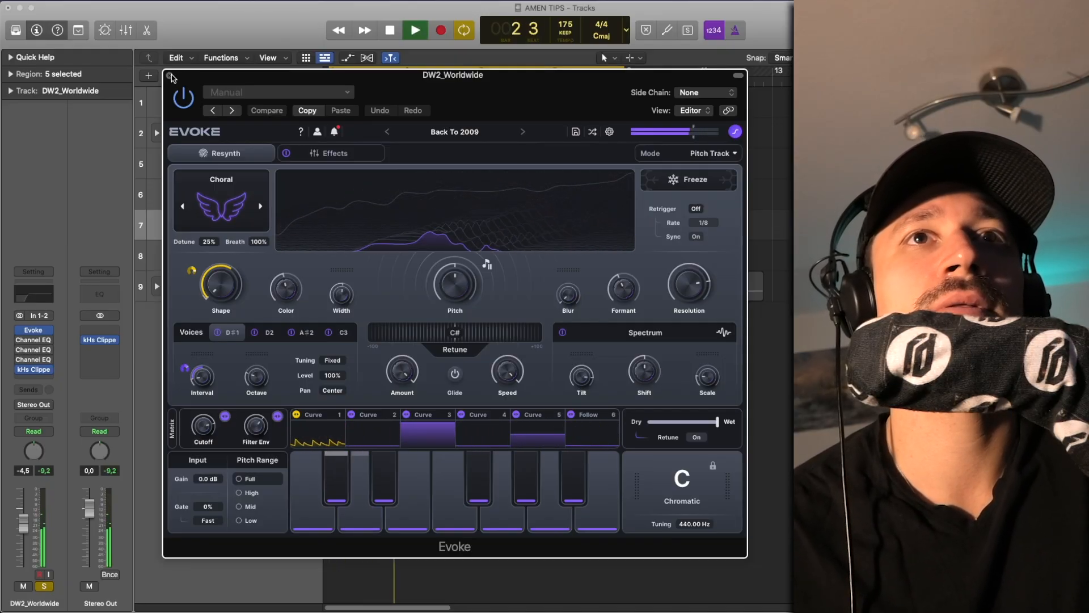
{"action": "key", "text": "space"}
{"action": "left_click", "coordinate": [170, 76]}
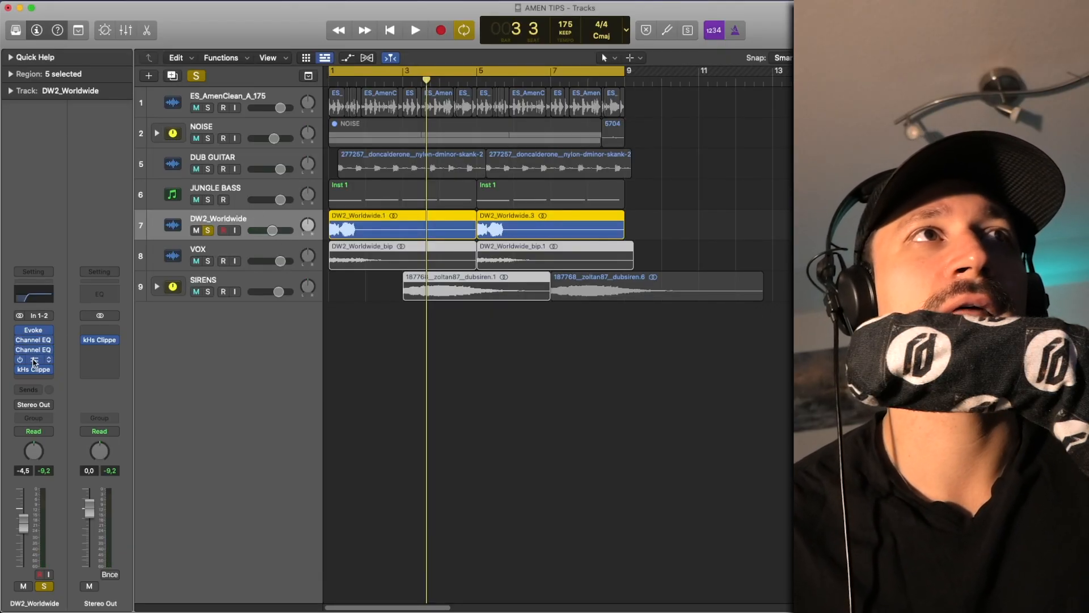
- Re-enable the three Channel EQs on DW2_Worldwide, open their windows to check the low cuts and close them
{"action": "left_click", "coordinate": [39, 349]}
{"action": "left_click", "coordinate": [43, 341]}
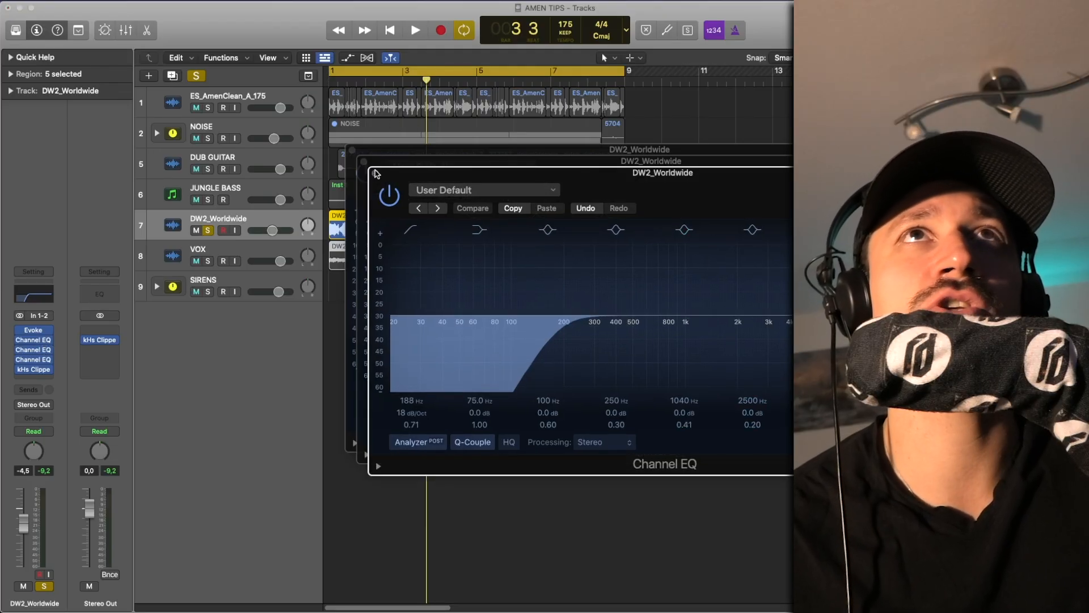
{"action": "left_click", "coordinate": [358, 164]}
{"action": "left_click", "coordinate": [351, 153]}
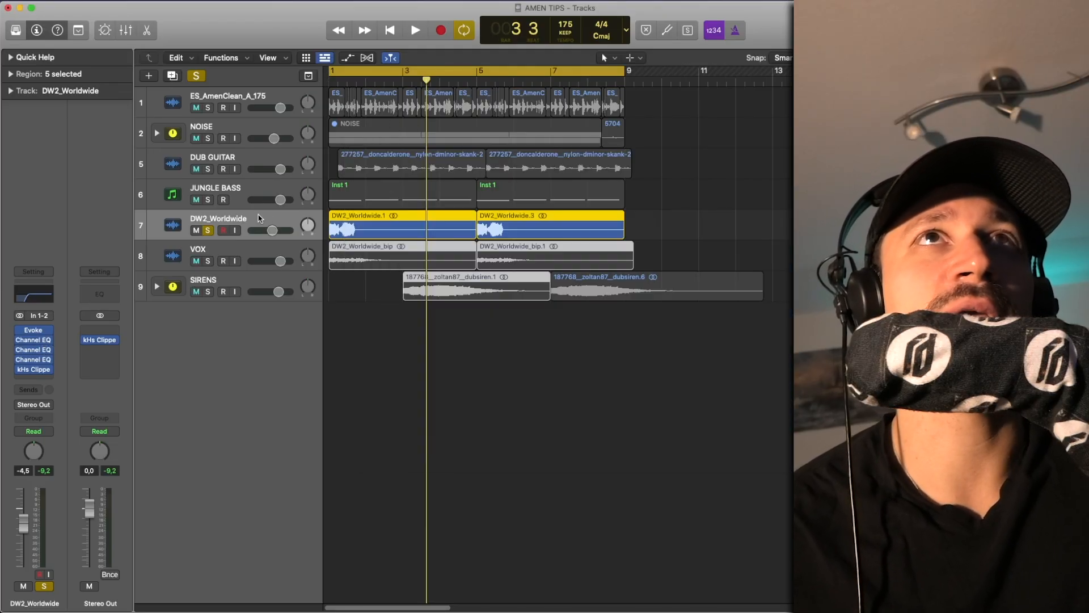
- Add JUNGLE BASS, ES_AmenClean_A_175, NOISE and DUB GUITAR to the solo and listen to them together with the processed DW2_Worldwide vocal
{"action": "left_click", "coordinate": [208, 200]}
{"action": "left_click", "coordinate": [208, 108]}
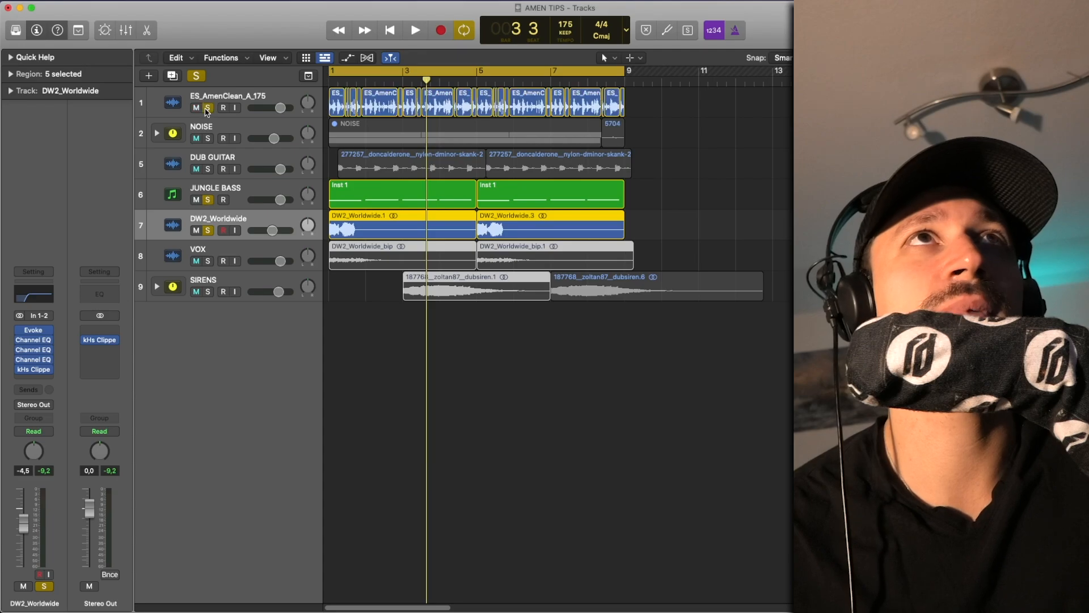
{"action": "left_click", "coordinate": [209, 139]}
{"action": "left_click", "coordinate": [209, 169]}
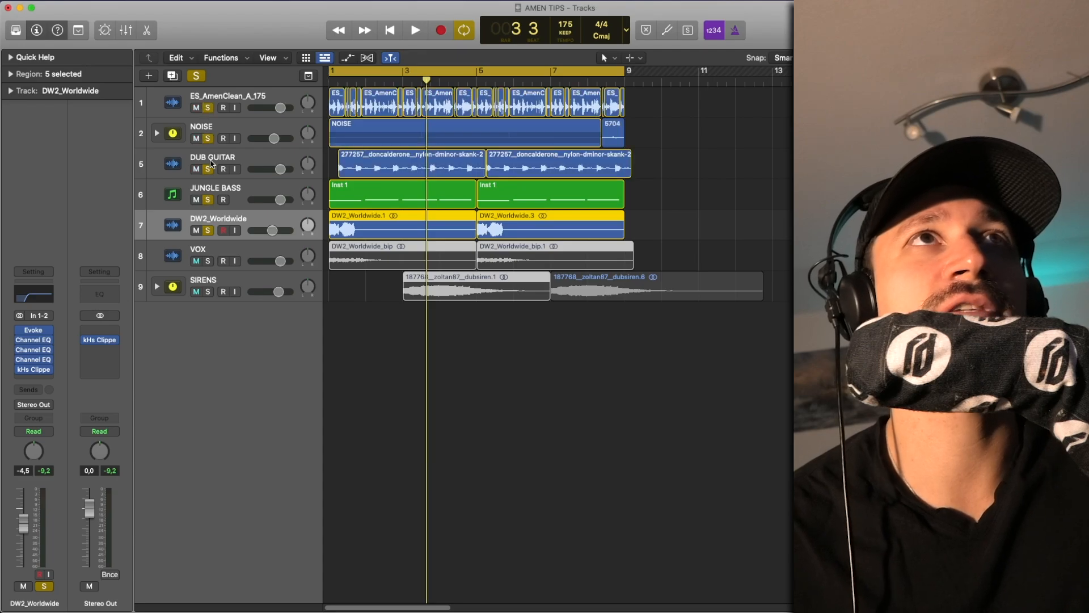
{"action": "left_click", "coordinate": [282, 107]}
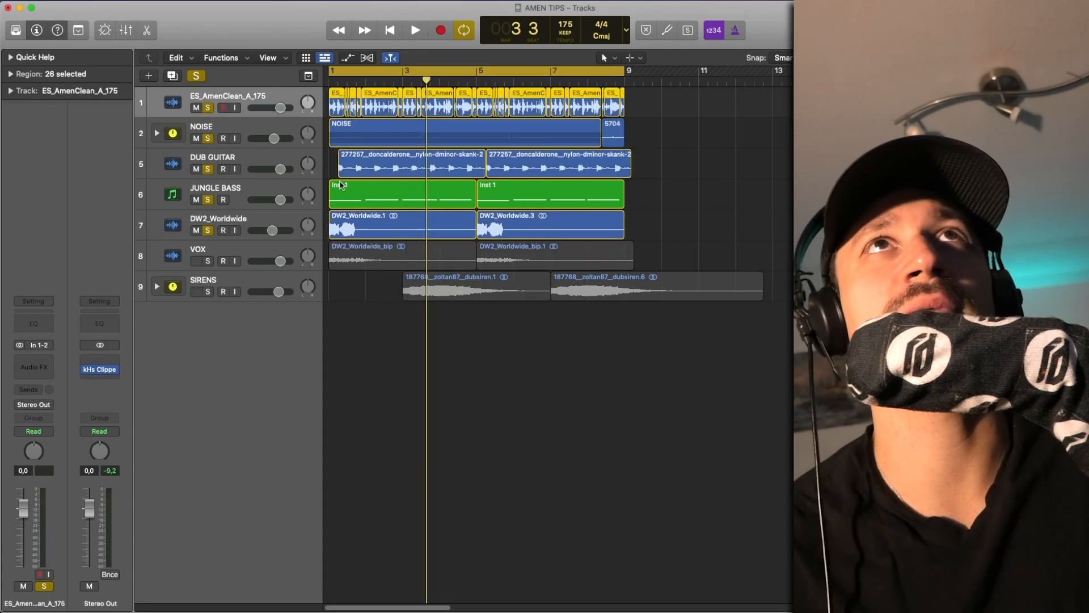
{"action": "key", "text": "space"}
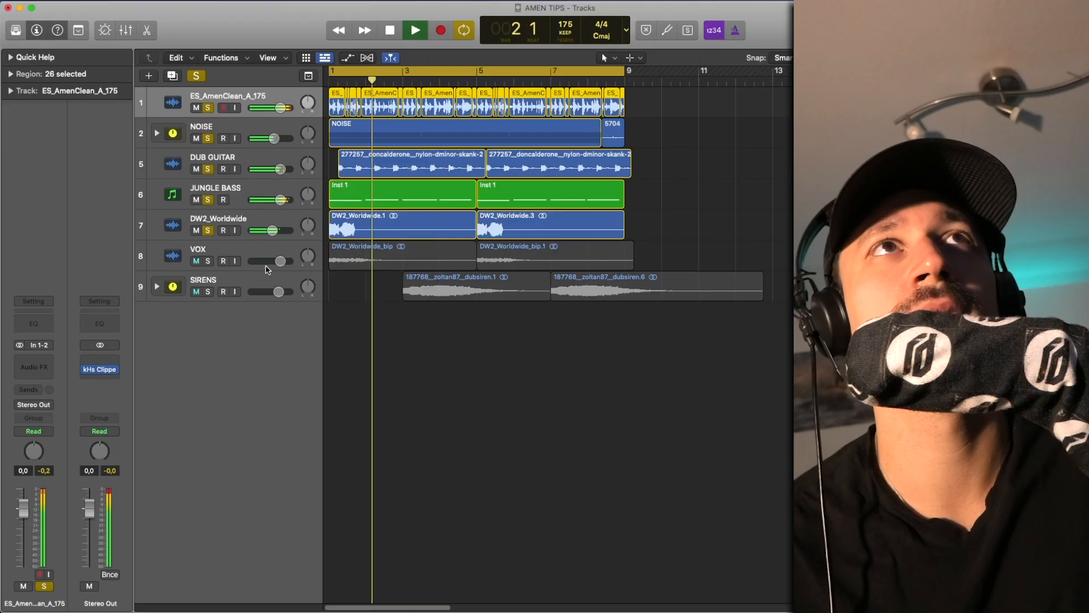
{"action": "left_click", "coordinate": [244, 225]}
{"action": "key", "text": "space"}
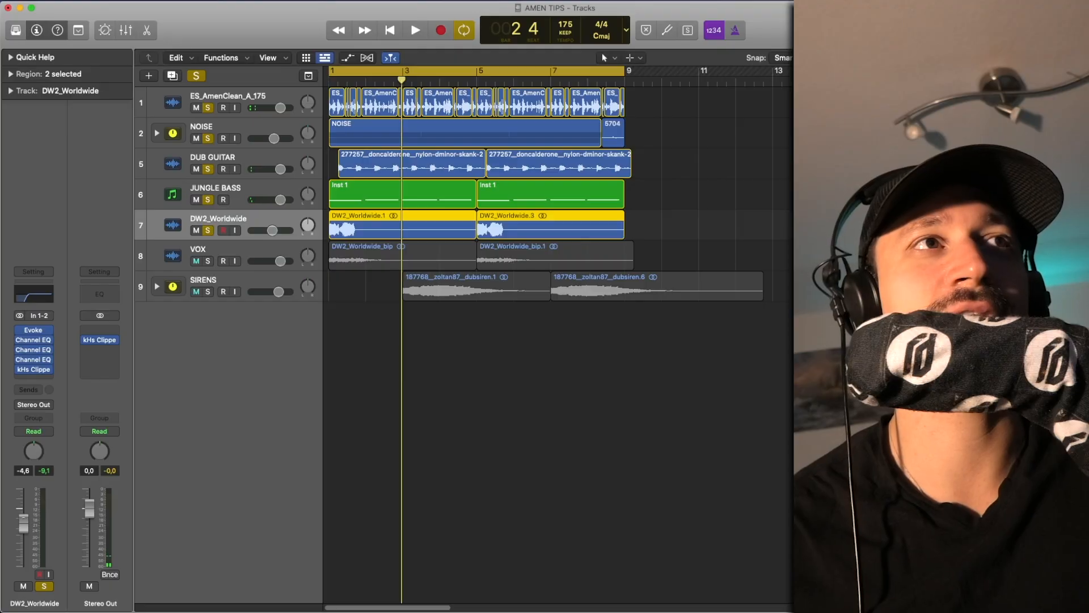
{"action": "key", "text": "space"}
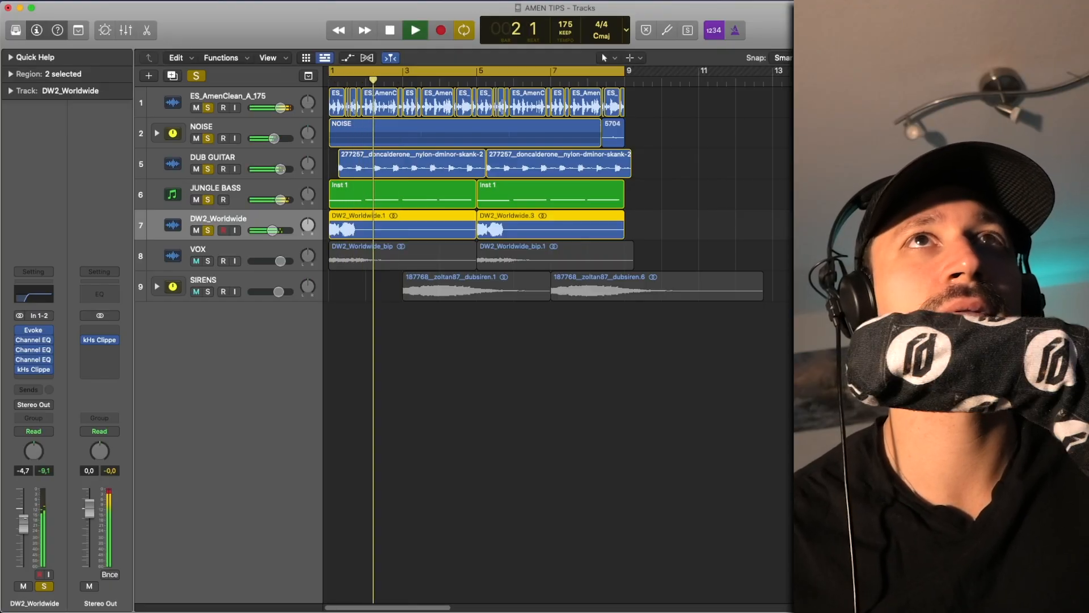
{"action": "key", "text": "space"}
- Delete the DW2_Worldwide track, add the VOX track to the solo and listen to it with the other layers
{"action": "left_click", "coordinate": [208, 232]}
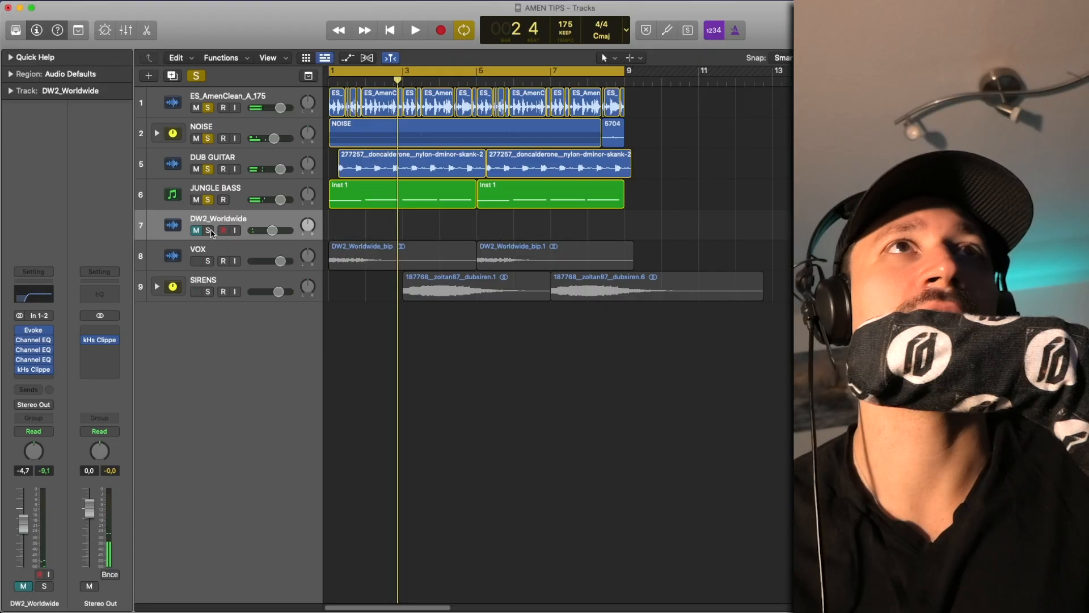
{"action": "key", "text": "super+BackSpace"}
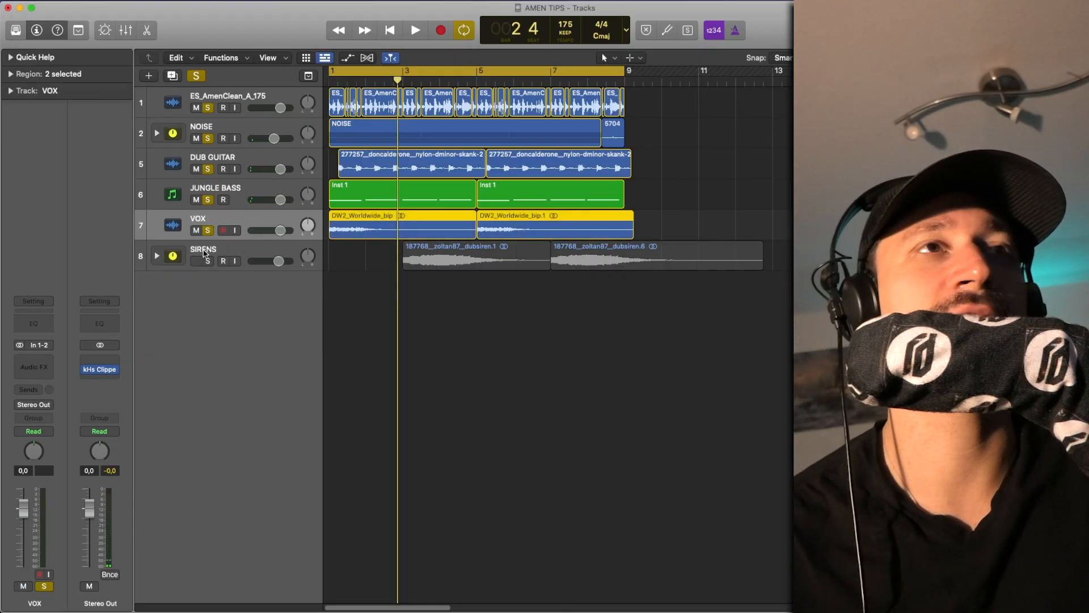
{"action": "key", "text": "space"}
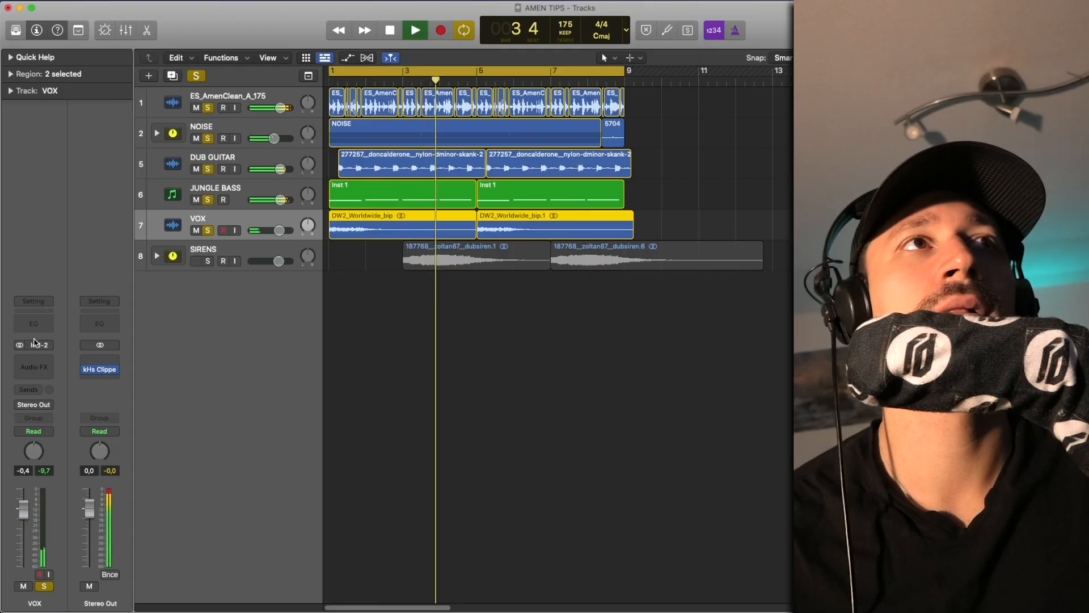
{"action": "key", "text": "space"}
- Add a Channel EQ to VOX with a gentler low-cut slope and raise the cutoff to just above 200 Hz while listening
{"action": "left_click", "coordinate": [47, 322]}
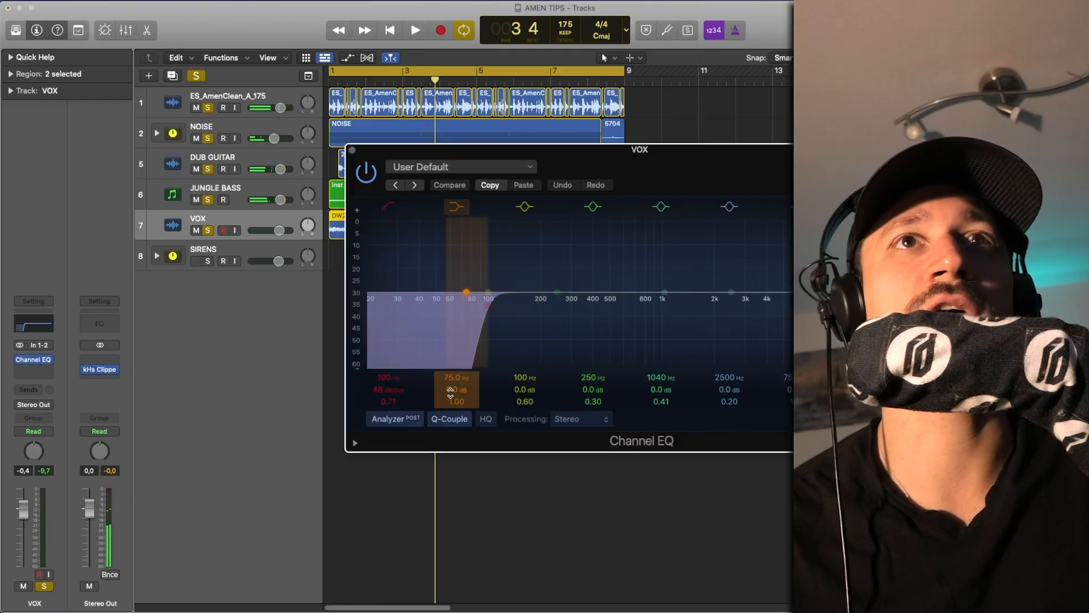
{"action": "left_click_drag", "start_coordinate": [398, 391], "coordinate": [398, 411]}
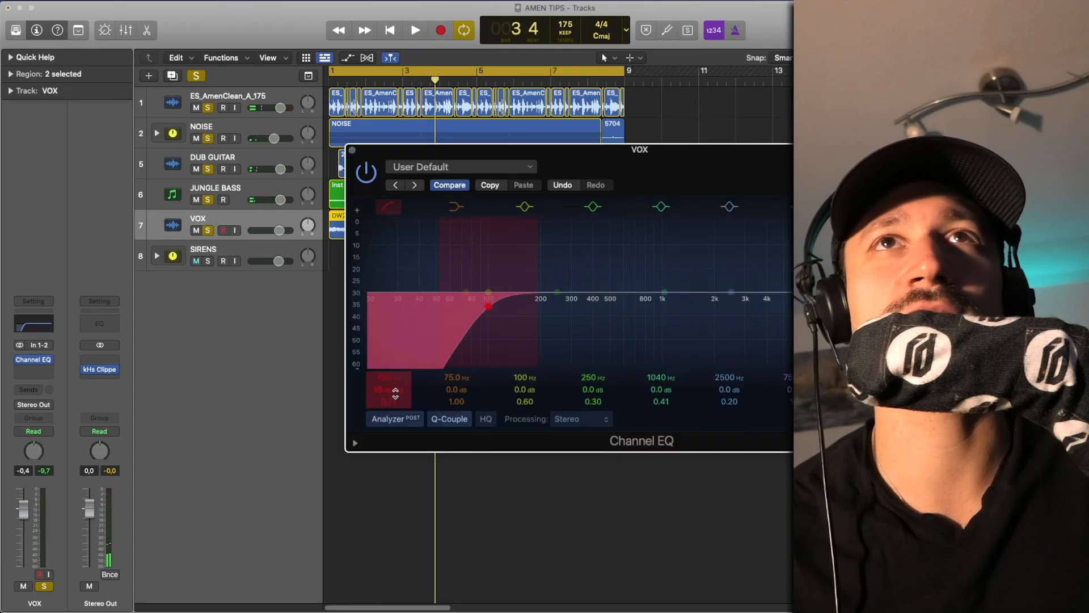
{"action": "key", "text": "space"}
{"action": "left_click_drag", "start_coordinate": [504, 344], "coordinate": [566, 346]}
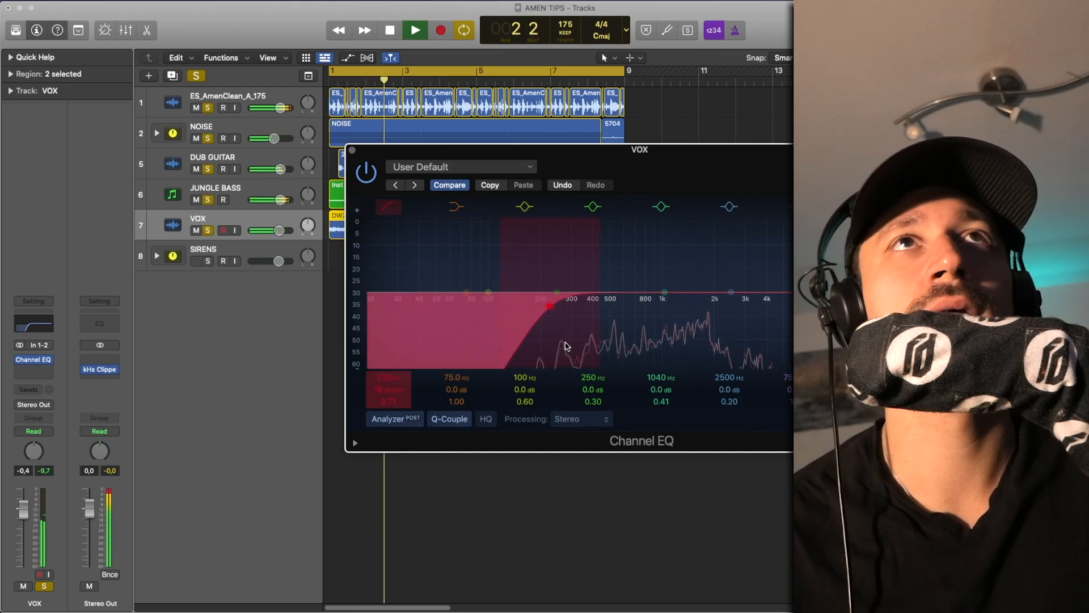
{"action": "key", "text": "space"}
{"action": "left_click", "coordinate": [353, 151]}
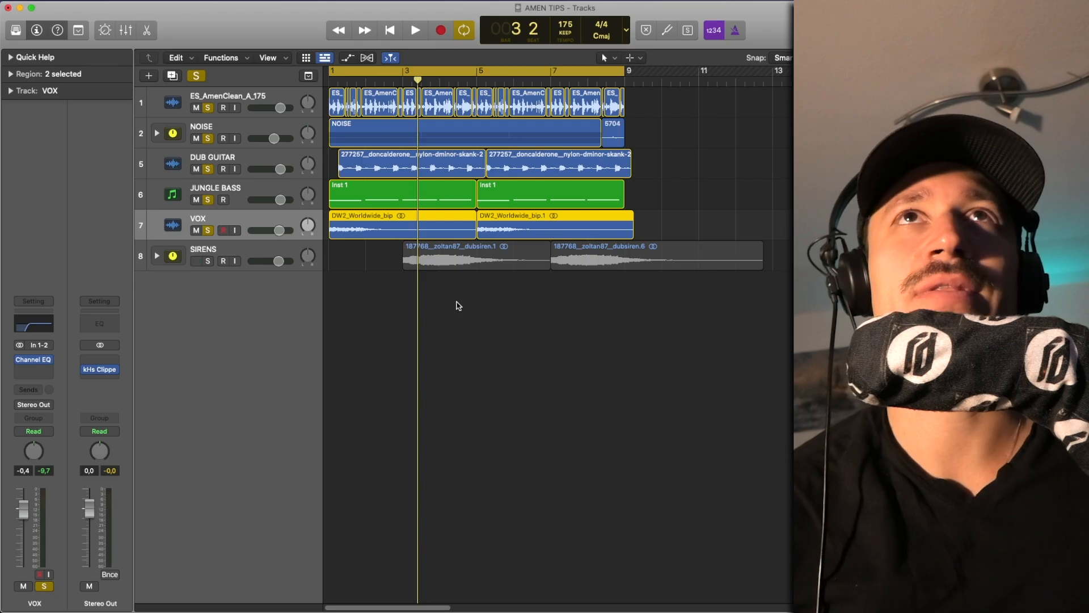
- Select the first VOX region and the first dubsiren region, and listen to the soloed layers with the filtered VOX
{"action": "left_click_drag", "start_coordinate": [460, 287], "coordinate": [433, 239]}
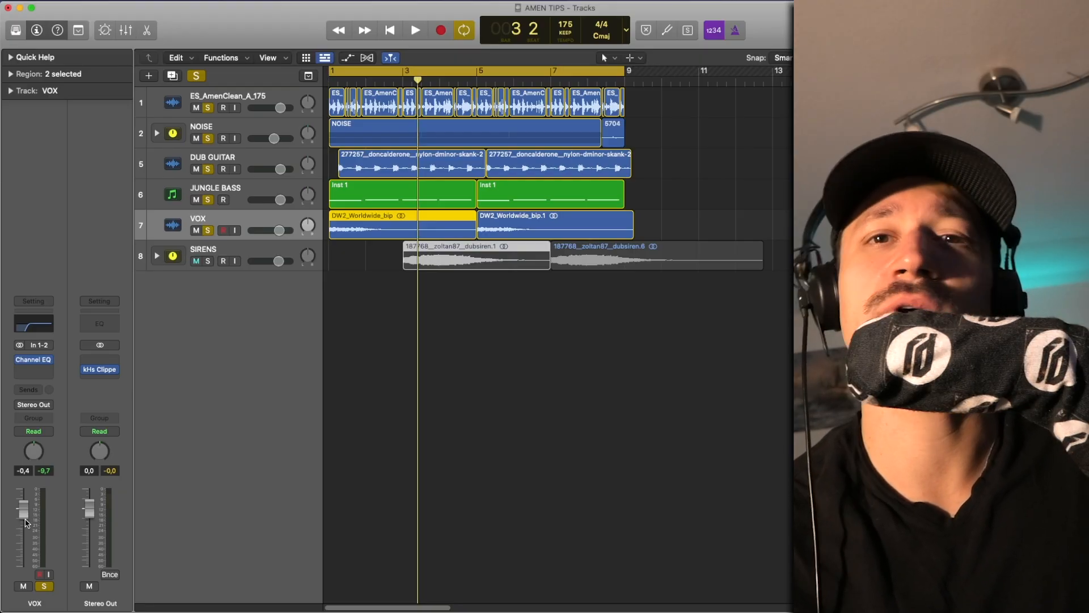
{"action": "key", "text": "space"}
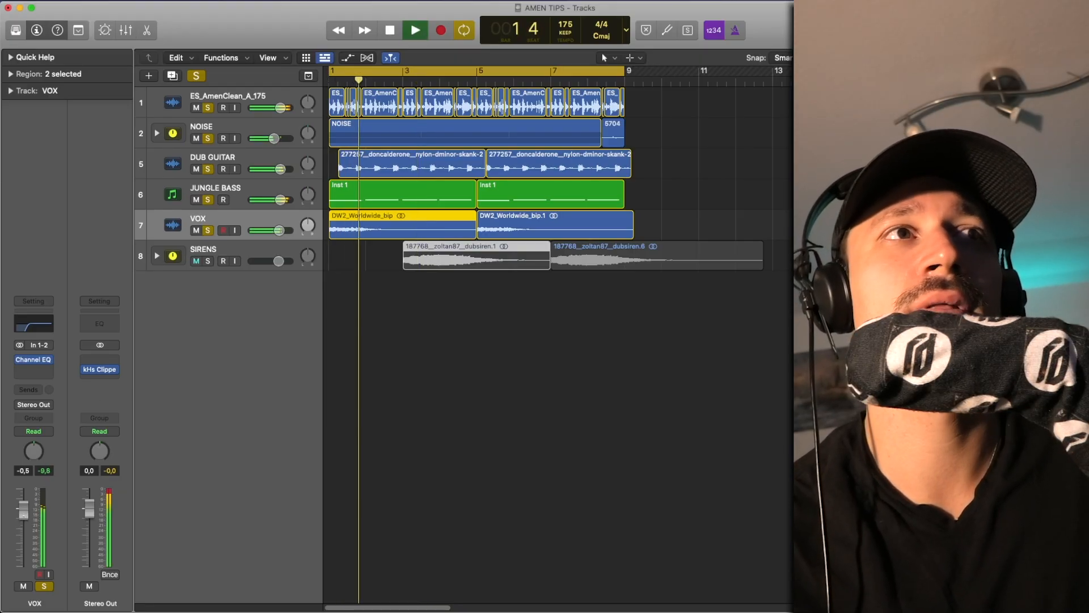
{"action": "key", "text": "space"}
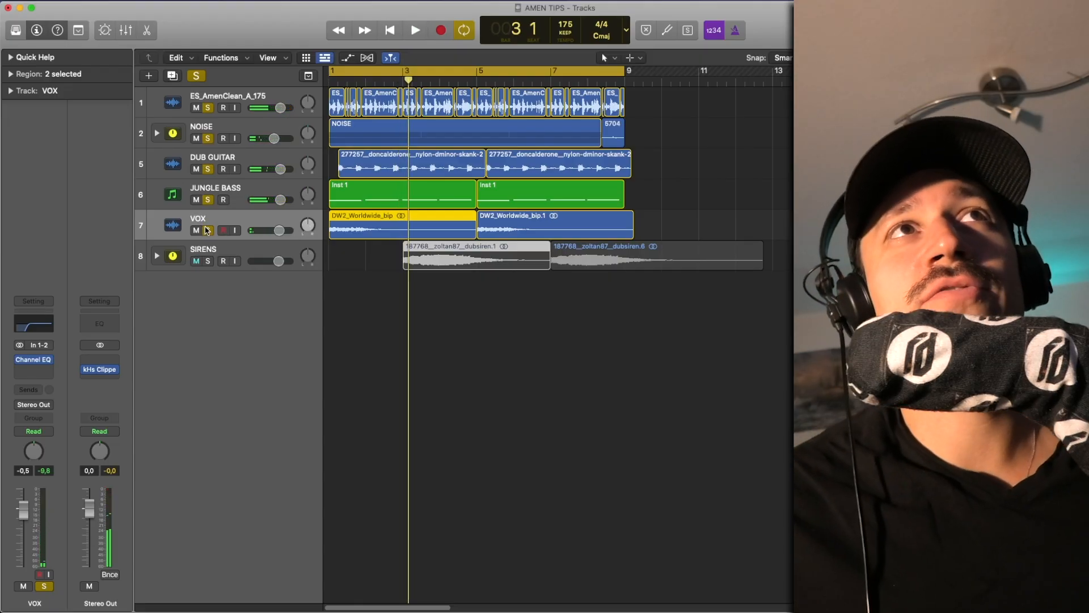
- Clear all track solos and play the full arrangement, including the sirens, from bar 3
{"action": "left_click", "coordinate": [202, 78]}
{"action": "left_click_drag", "start_coordinate": [397, 82], "coordinate": [403, 81]}
{"action": "key", "text": "space"}
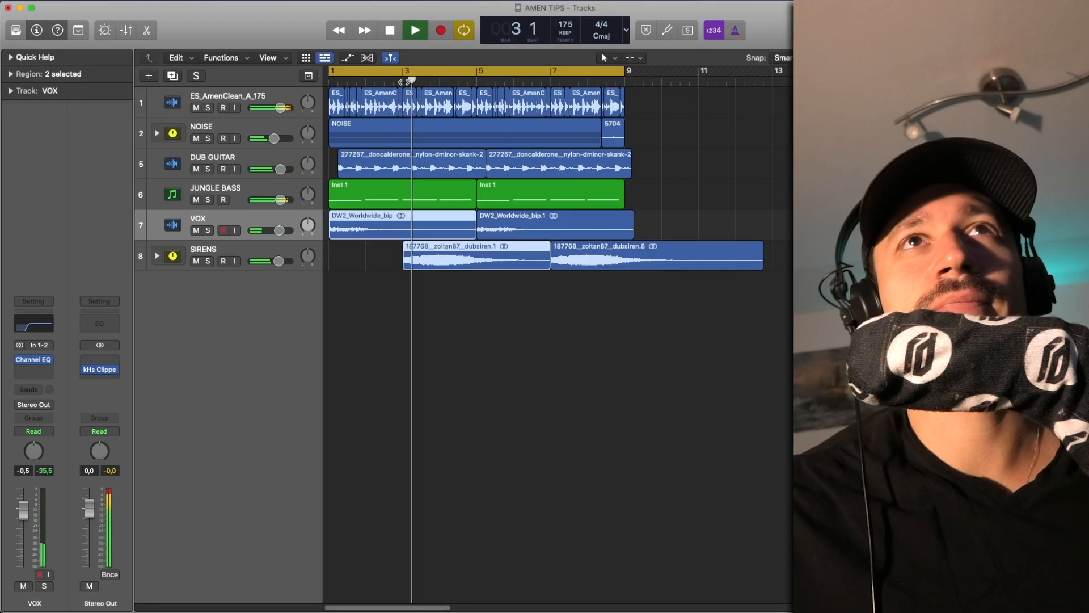
- Solo the SIRENS stack alone, deselect the regions and listen to the dub siren from bar 3
{"action": "left_click", "coordinate": [208, 261]}
{"action": "left_click", "coordinate": [425, 316]}
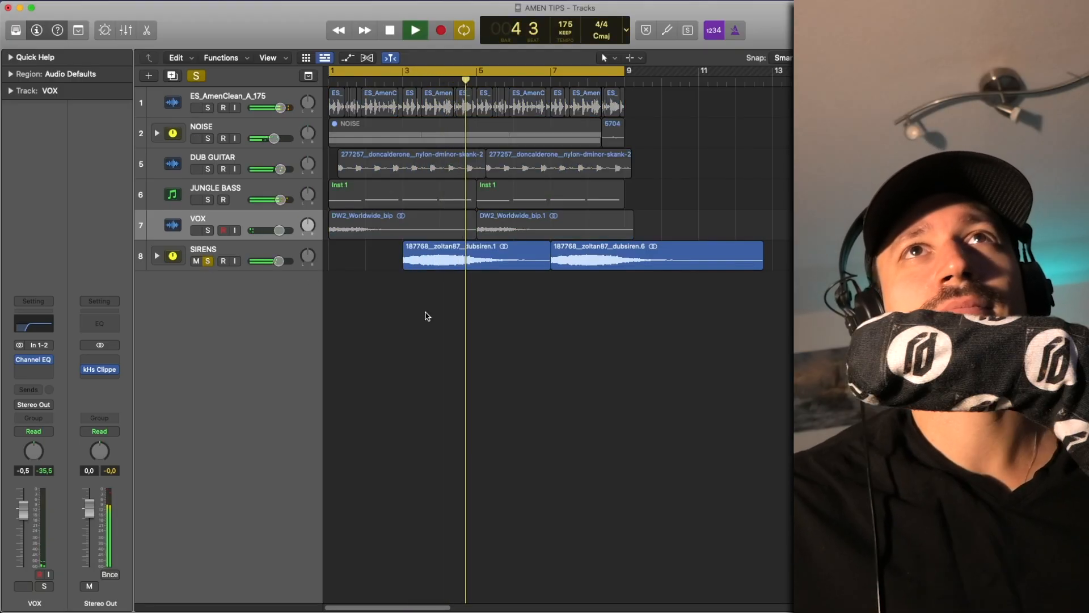
{"action": "key", "text": "space"}
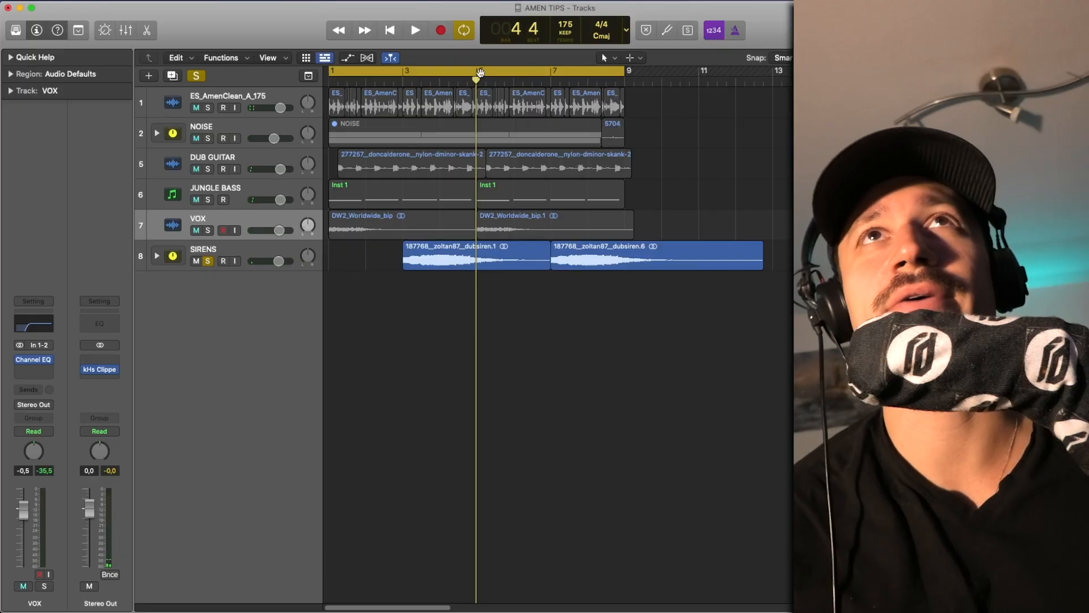
{"action": "double_click", "coordinate": [406, 82]}
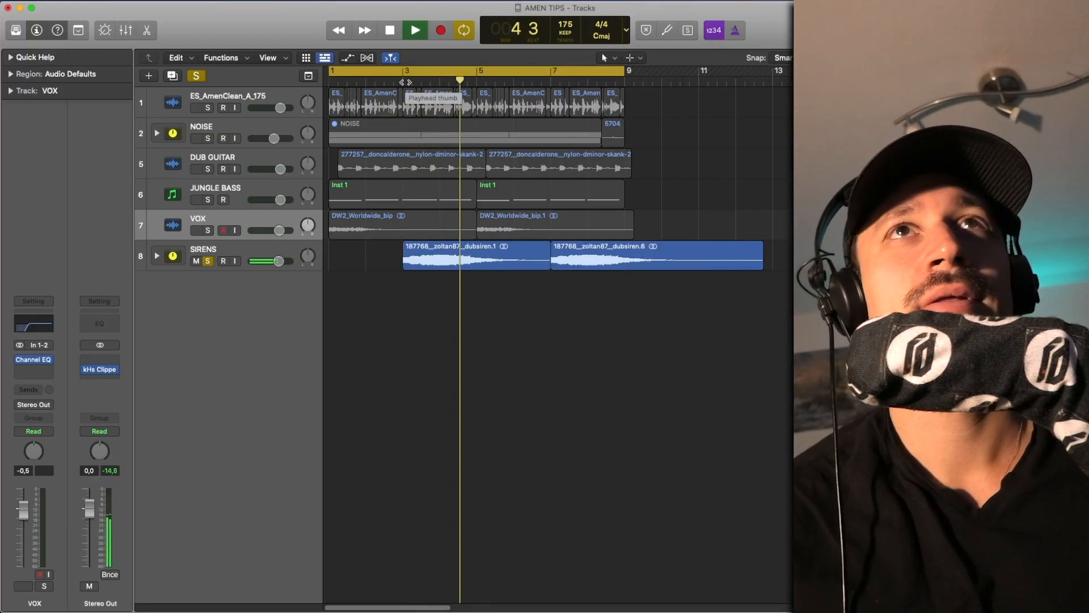
{"action": "key", "text": "space"}
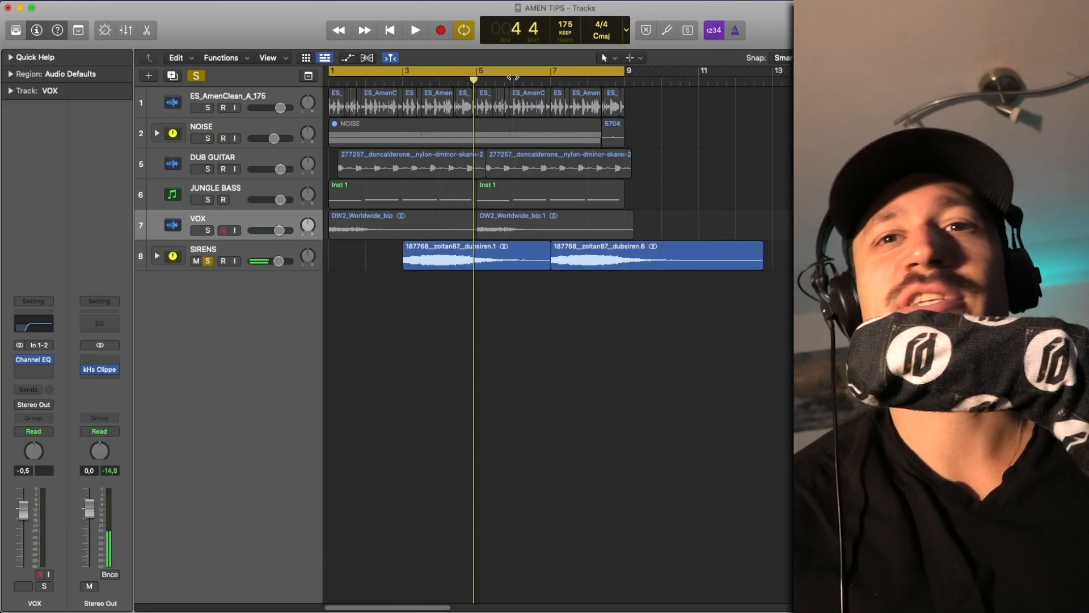
- Expand the SIRENS stack, open BEAM Haze on the first dubsiren track and show its preset list
{"action": "left_click", "coordinate": [158, 256]}
{"action": "left_click", "coordinate": [288, 277]}
{"action": "key", "text": "Down"}
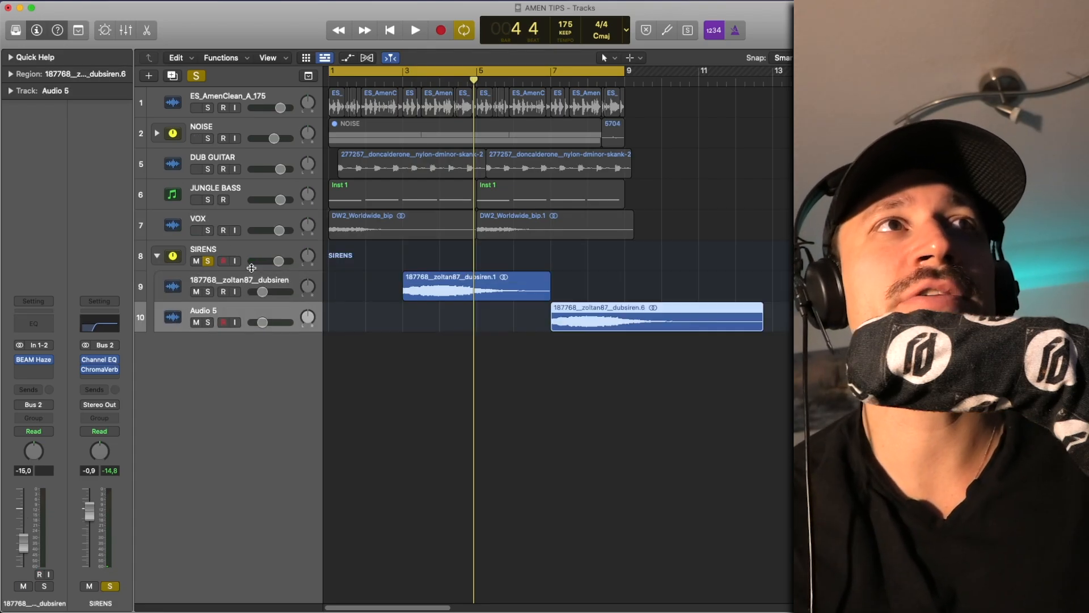
{"action": "key", "text": "Up"}
{"action": "left_click", "coordinate": [35, 361]}
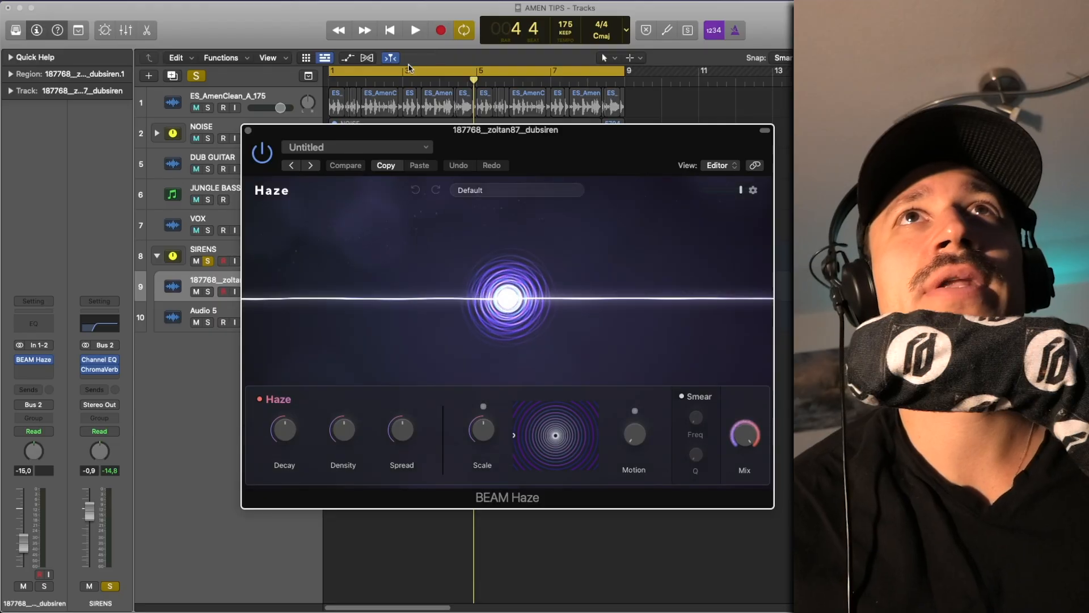
{"action": "left_click_drag", "start_coordinate": [497, 145], "coordinate": [420, 139]}
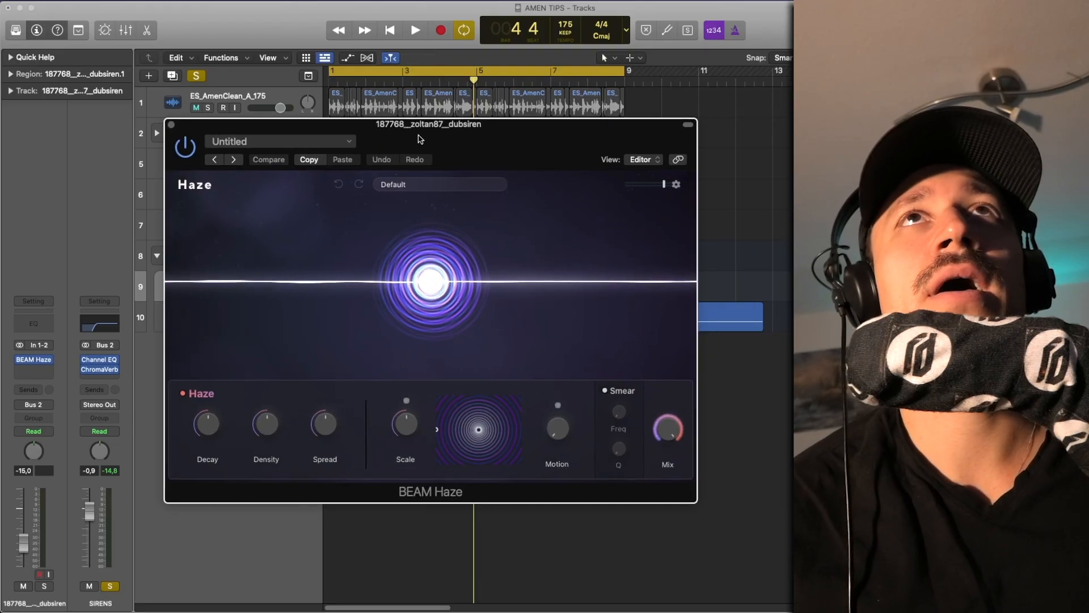
{"action": "left_click", "coordinate": [437, 184]}
- Bypass BEAM Haze to hear the first siren from bar 3 without it, re-enable the effect and close its window
{"action": "key", "text": "space"}
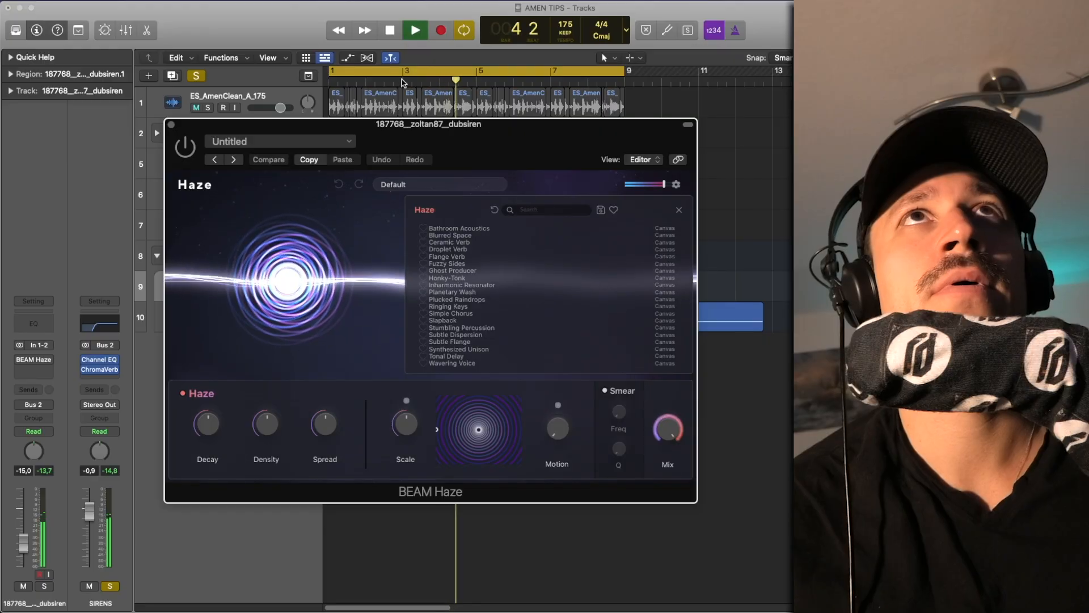
{"action": "left_click", "coordinate": [397, 81]}
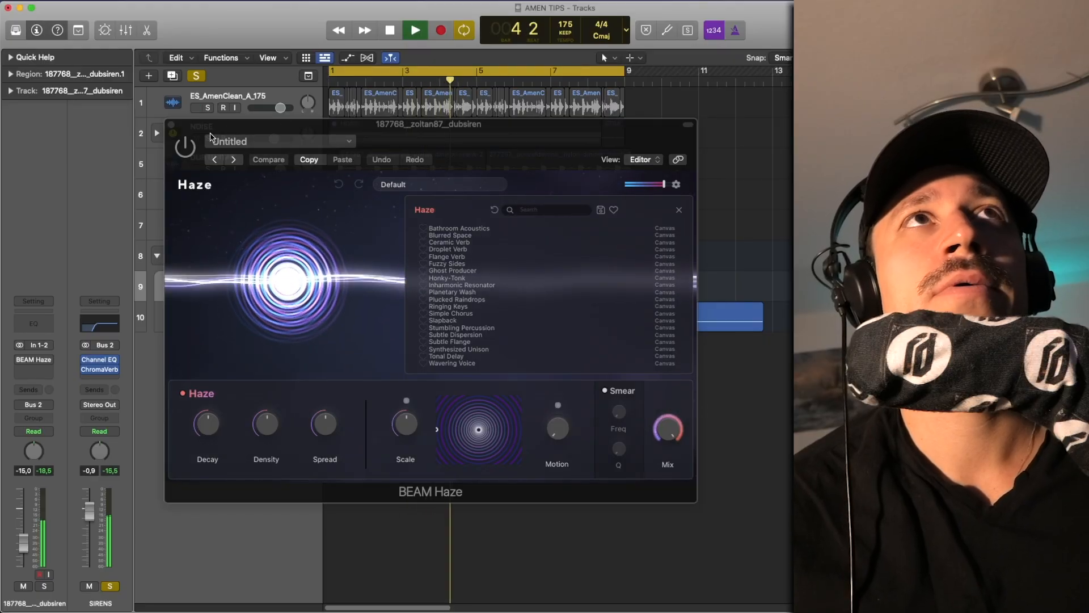
{"action": "key", "text": "space"}
{"action": "left_click", "coordinate": [185, 147]}
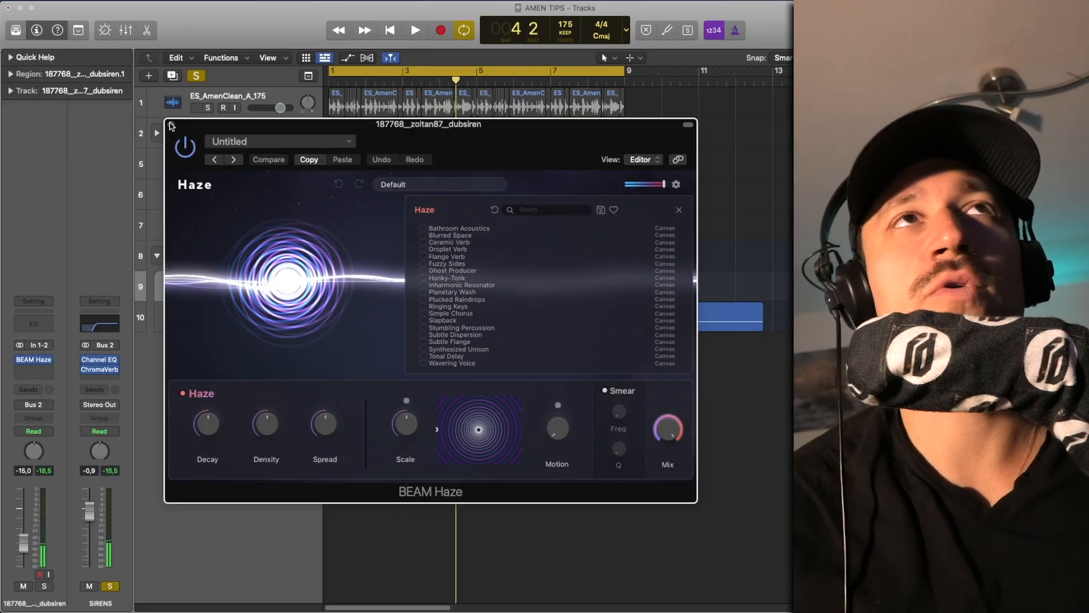
{"action": "left_click", "coordinate": [172, 124]}
- Set the cycle range to bars 7 to 12, solo Audio 5 in place of SIRENS and play its siren
{"action": "left_click_drag", "start_coordinate": [545, 70], "coordinate": [736, 70]}
{"action": "left_click", "coordinate": [207, 322]}
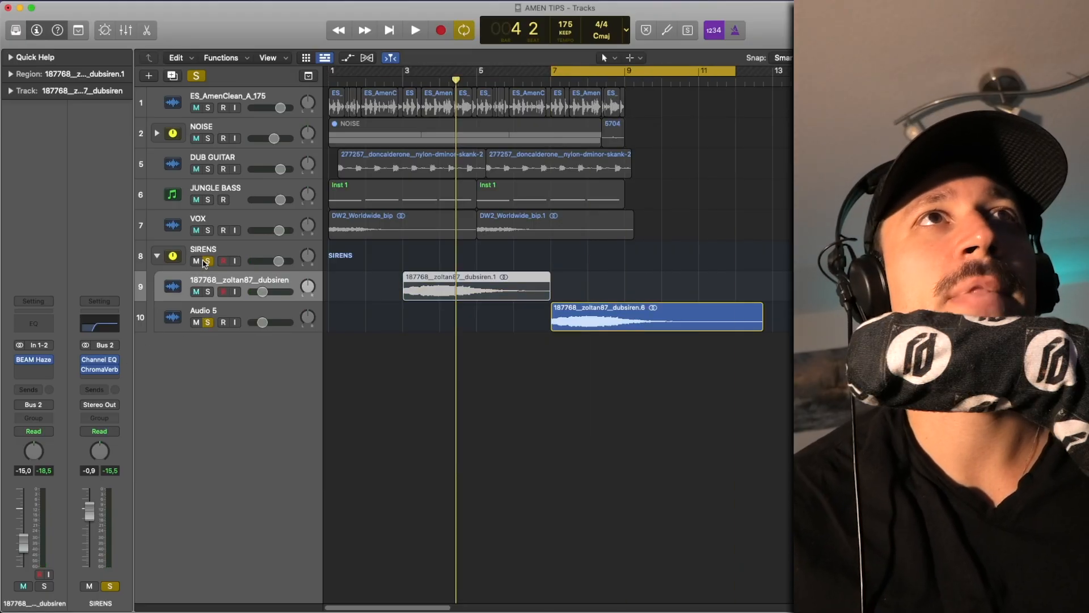
{"action": "left_click", "coordinate": [215, 307]}
{"action": "key", "text": "space"}
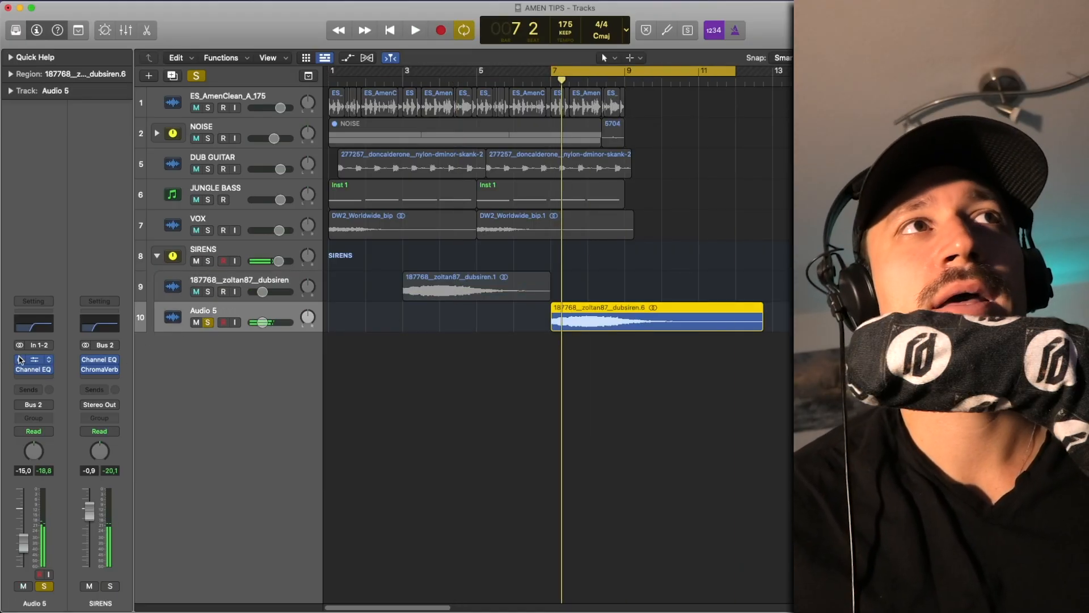
- Open BEAM Haze on the Audio 5 track, play its siren through the effect and close the plug-in window
{"action": "left_click", "coordinate": [35, 360]}
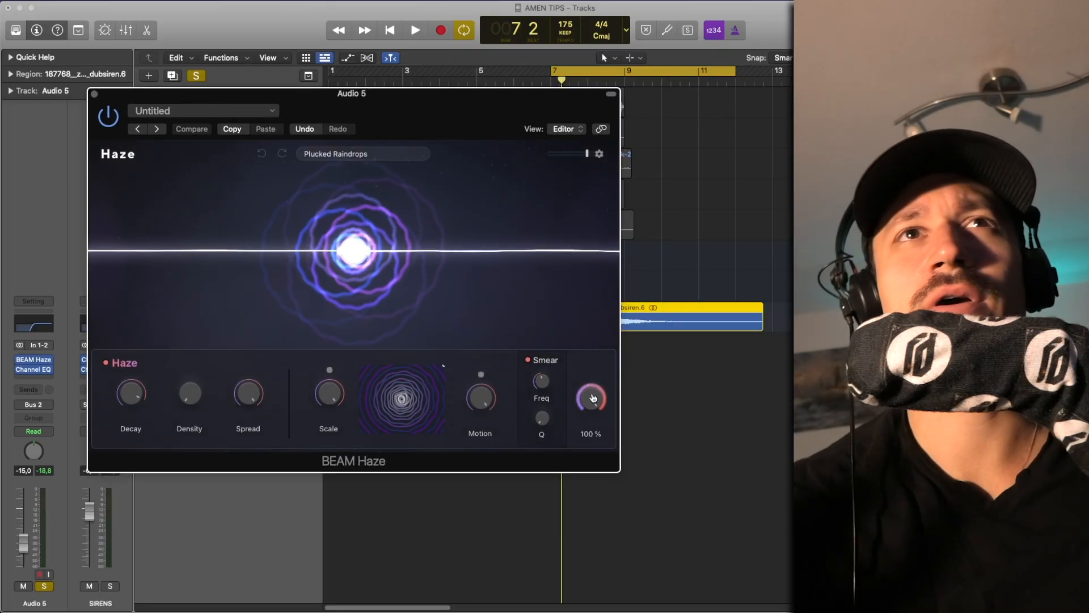
{"action": "key", "text": "space"}
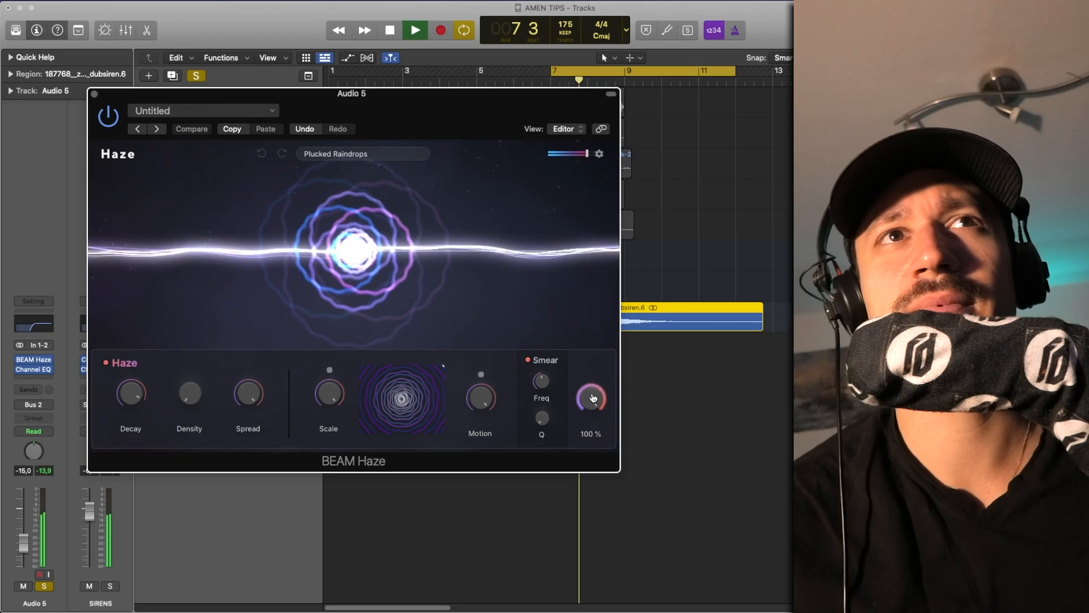
{"action": "key", "text": "space"}
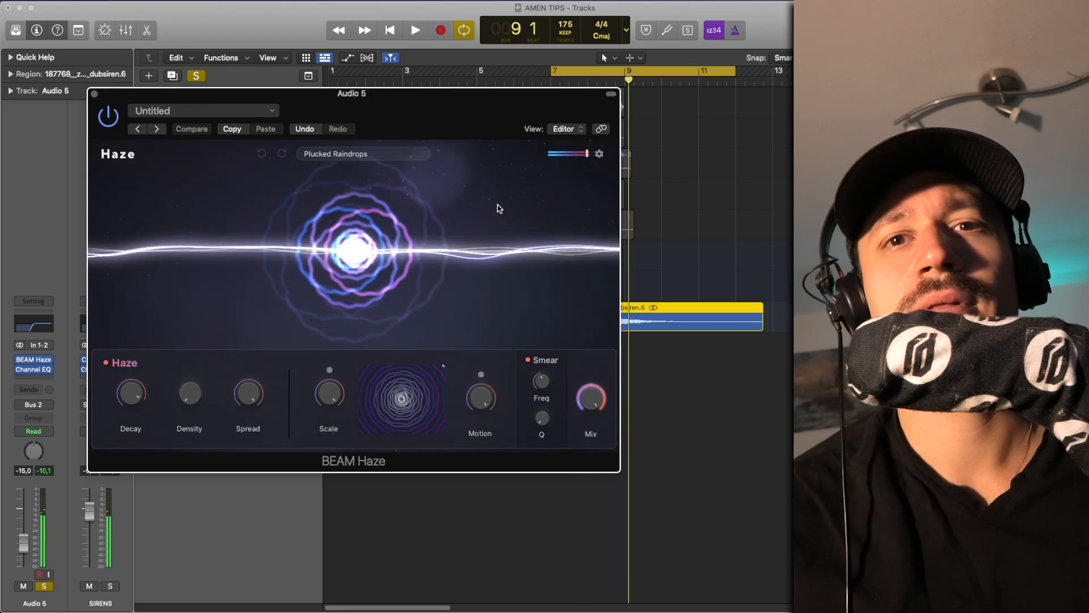
{"action": "key", "text": "super+w"}
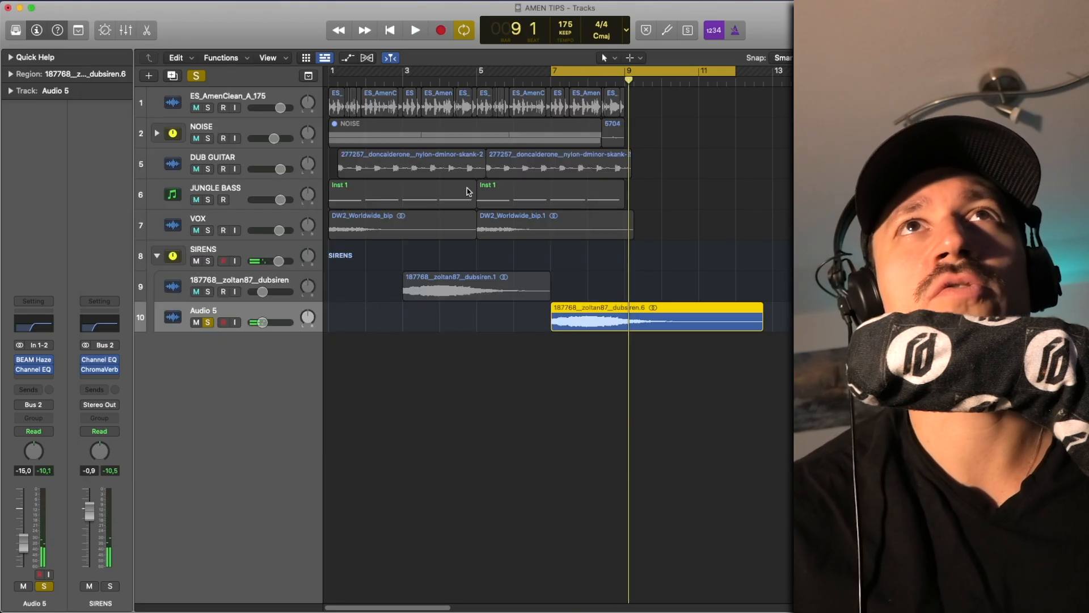
- Set the cycle range to bars 1 to 9, clear the solos on the siren tracks and deselect their regions
{"action": "left_click", "coordinate": [207, 292]}
{"action": "left_click", "coordinate": [208, 261]}
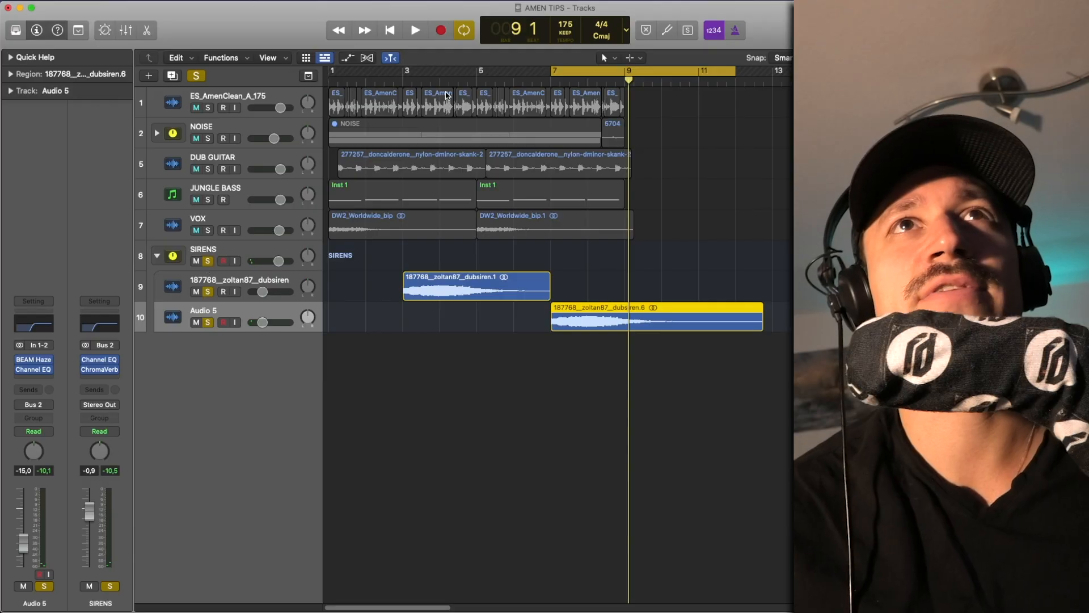
{"action": "left_click_drag", "start_coordinate": [327, 75], "coordinate": [627, 73]}
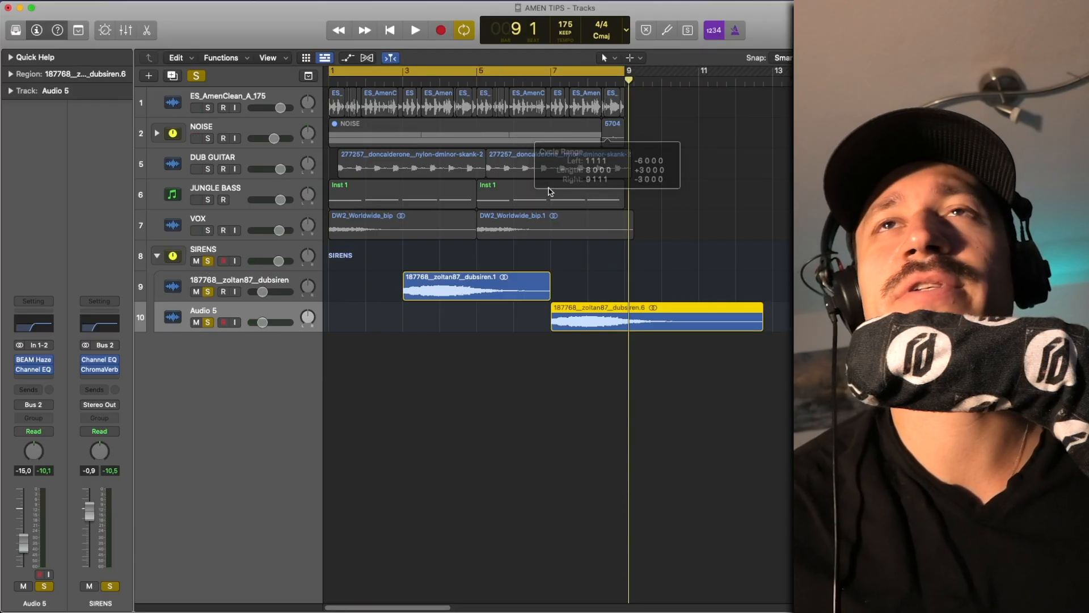
{"action": "left_click_drag", "start_coordinate": [527, 407], "coordinate": [628, 256]}
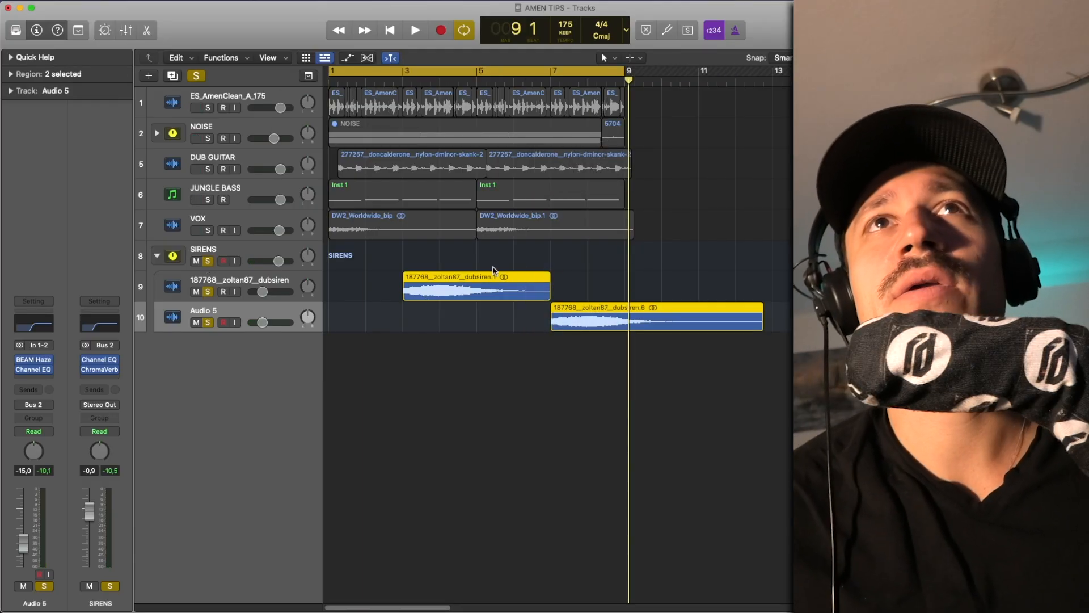
{"action": "left_click", "coordinate": [208, 261]}
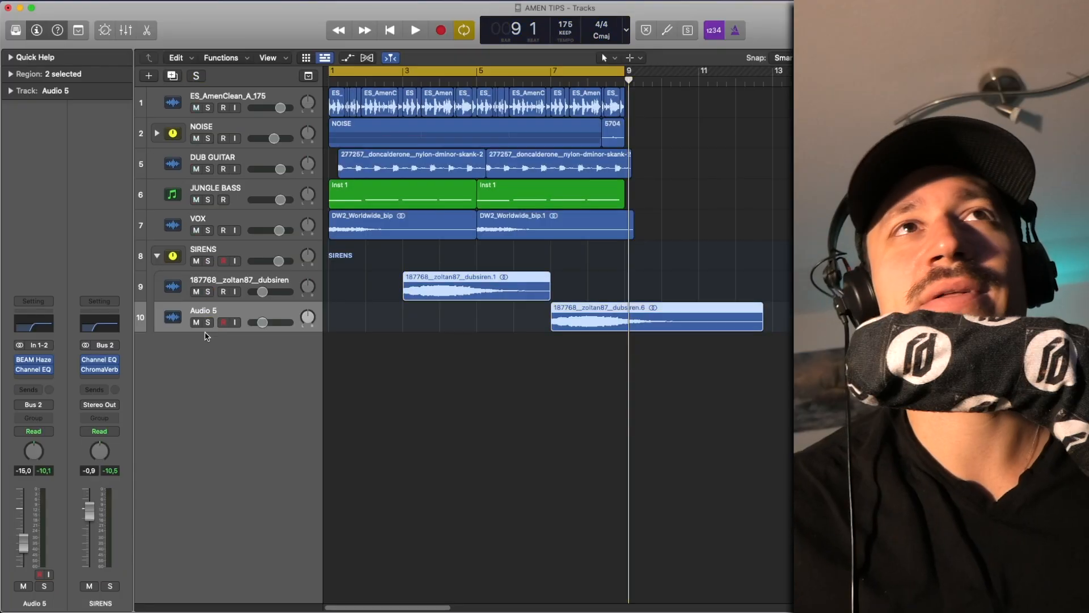
{"action": "left_click", "coordinate": [577, 257]}
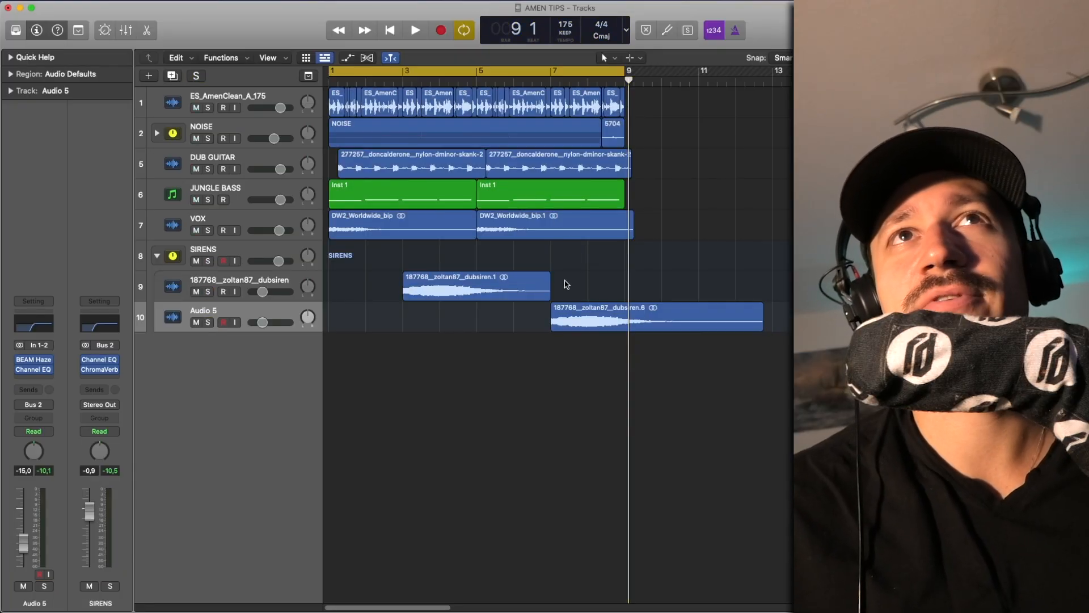
- Play the full mix with all layers and reduce the track height in the arrangement to its compact size
{"action": "key", "text": "space"}
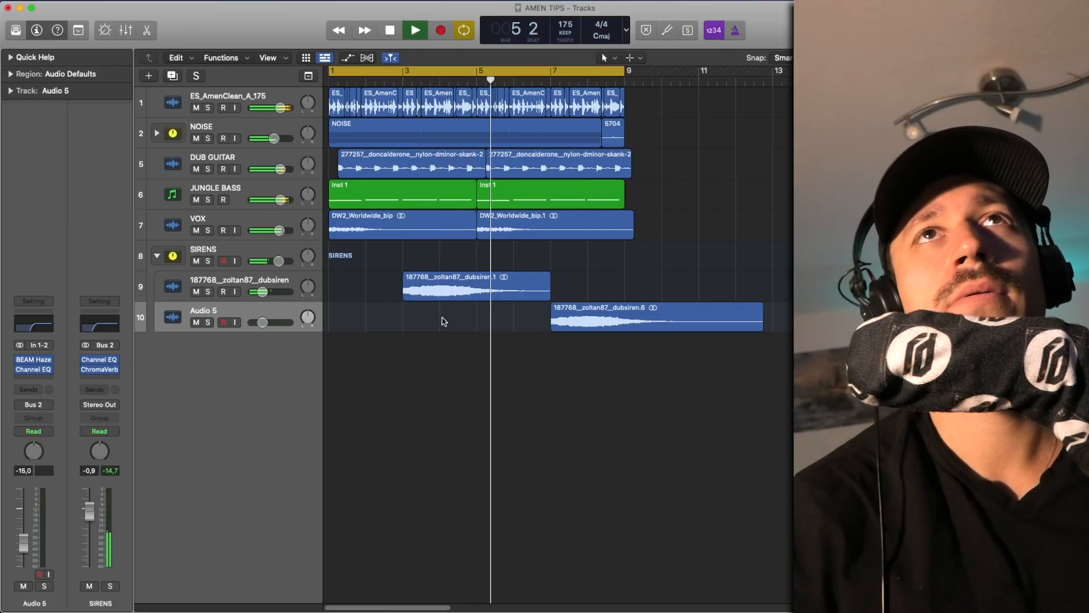
{"action": "key", "text": "super+Up"}
{"action": "key", "text": "super+Up"}
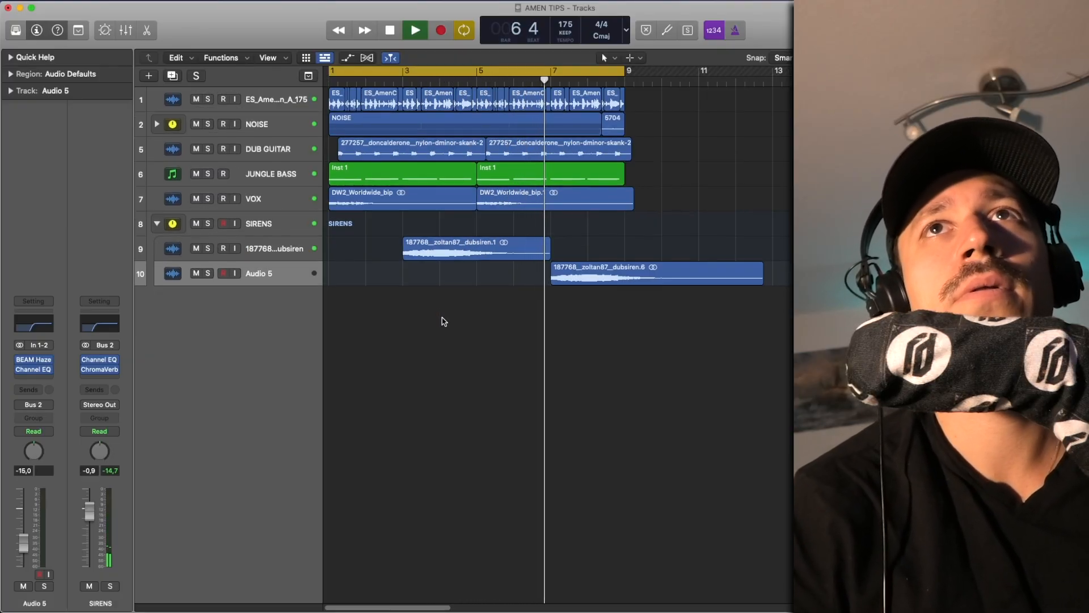
{"action": "key", "text": "super+Up"}
{"action": "key", "text": "super+Up"}
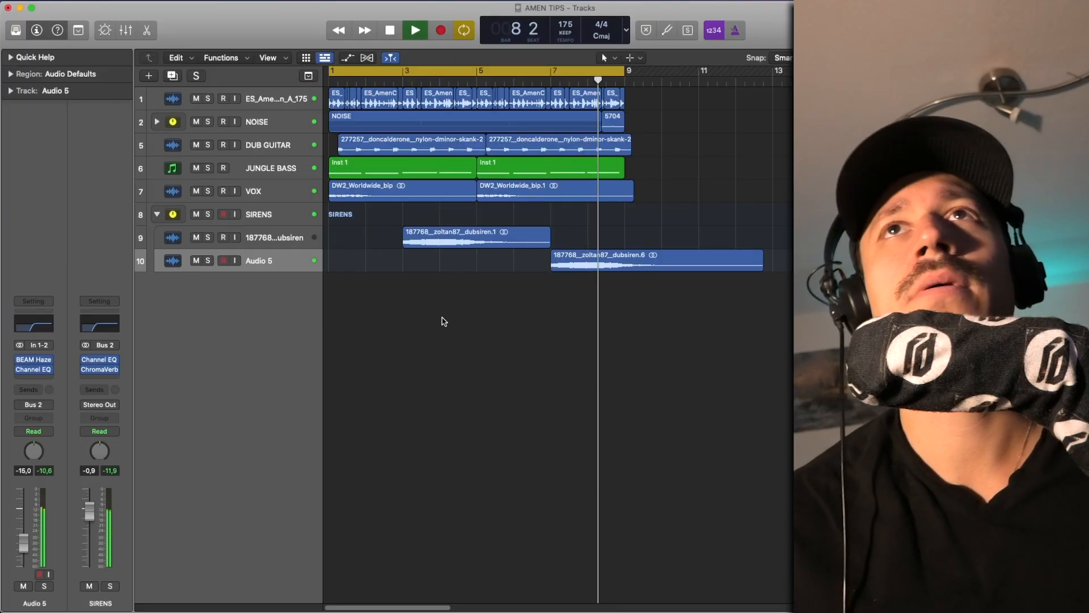
{"action": "key", "text": "space"}
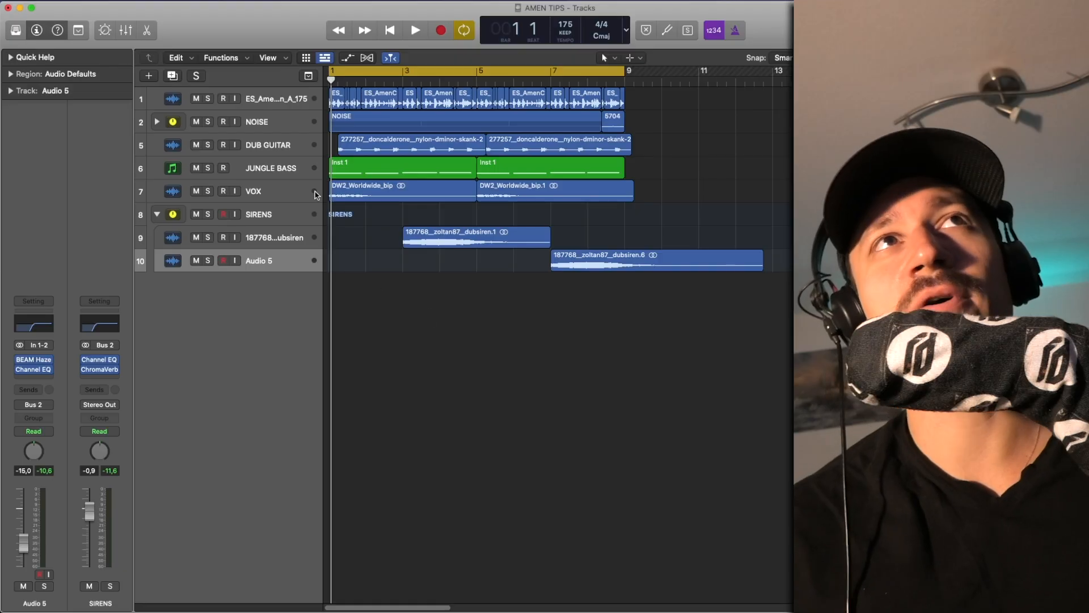
- Highlight the VOX and siren regions together, deselect them and select the JUNGLE BASS track
{"action": "left_click", "coordinate": [278, 192]}
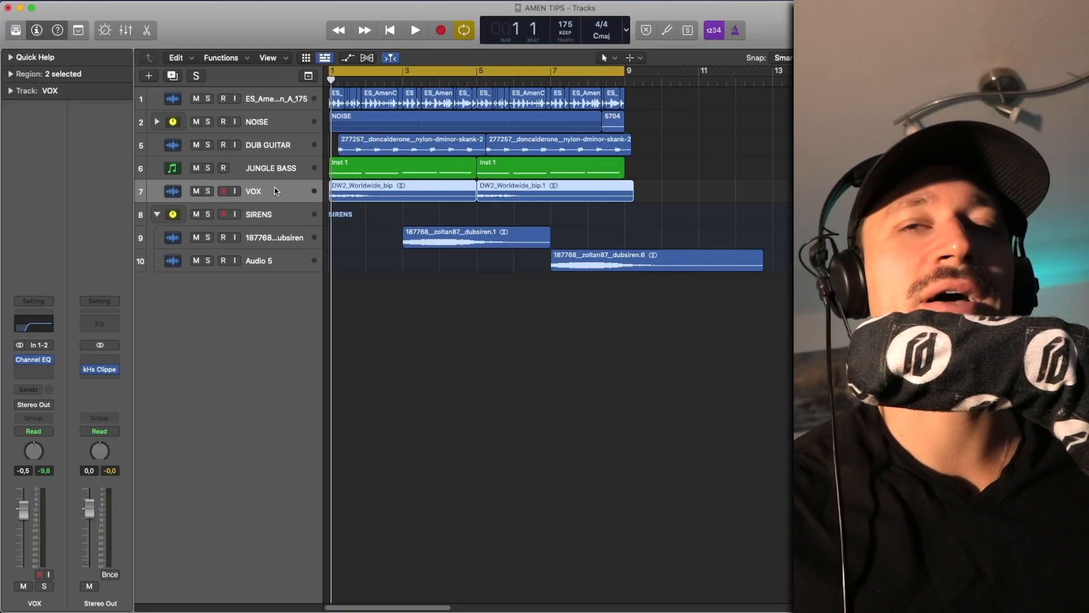
{"action": "left_click_drag", "start_coordinate": [492, 280], "coordinate": [574, 241]}
{"action": "left_click", "coordinate": [557, 310]}
{"action": "left_click_drag", "start_coordinate": [559, 314], "coordinate": [412, 197]}
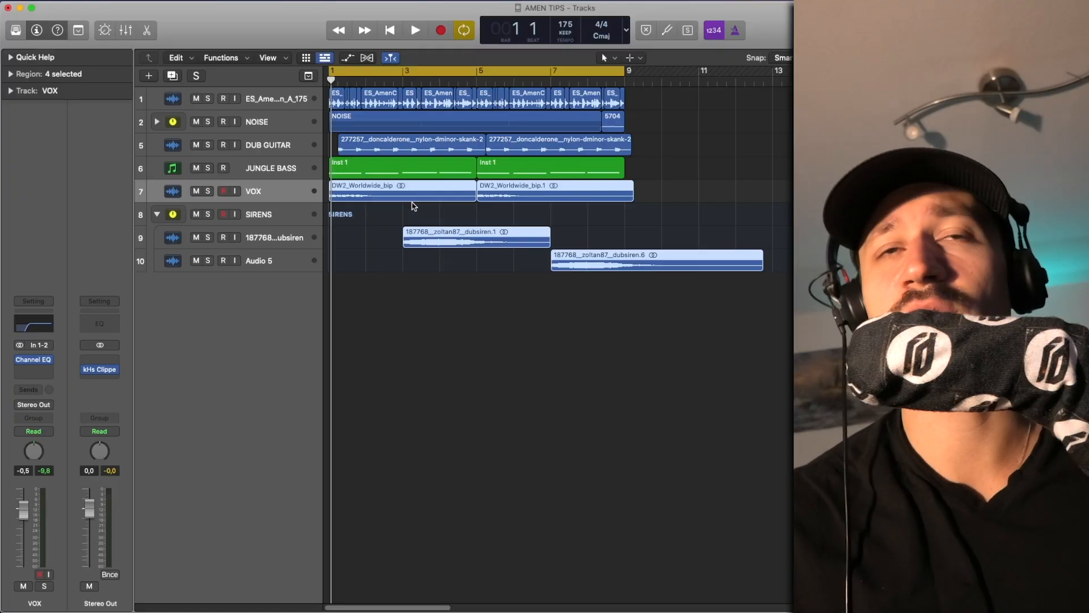
{"action": "left_click", "coordinate": [414, 206]}
{"action": "left_click", "coordinate": [265, 172]}
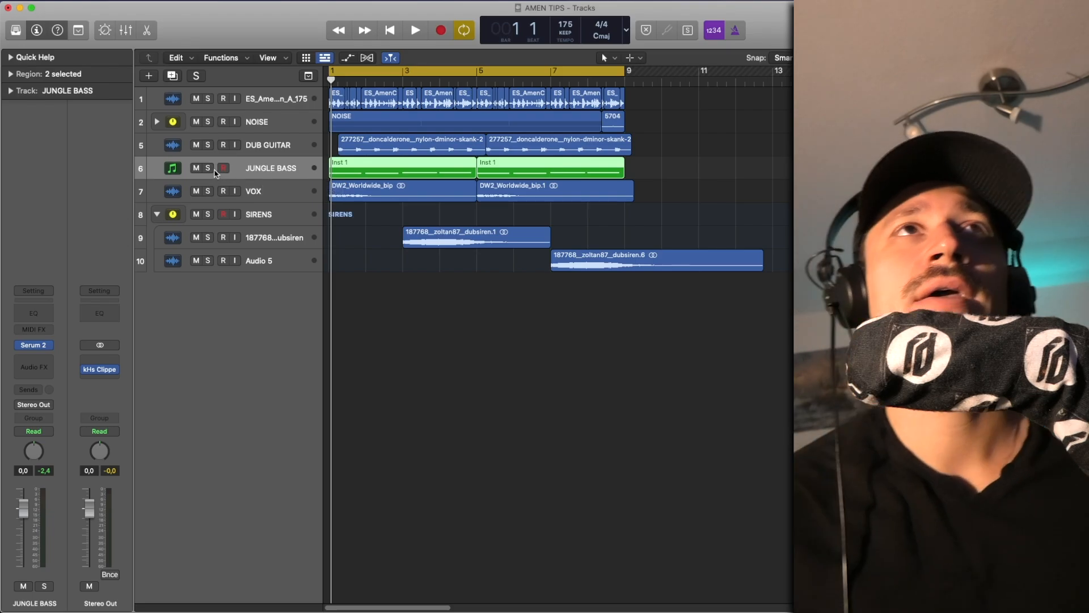
- Collapse the SIRENS stack and move the track selection up to ES_AmenClean_A_175
{"action": "left_click", "coordinate": [157, 215]}
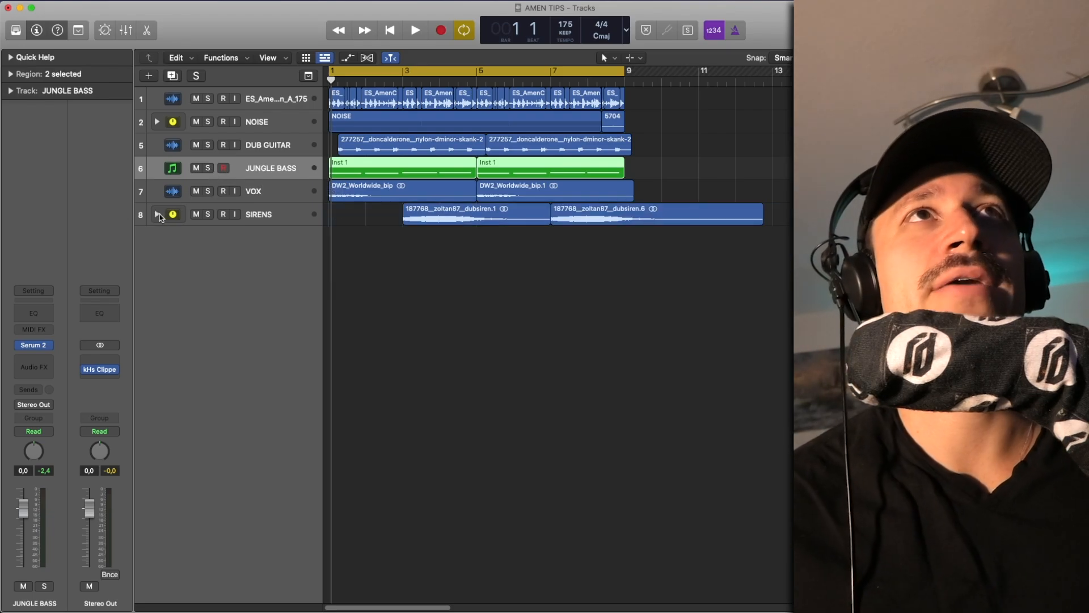
{"action": "left_click", "coordinate": [277, 122]}
{"action": "key", "text": "Down"}
{"action": "key", "text": "Down"}
{"action": "key", "text": "Down"}
{"action": "key", "text": "Down"}
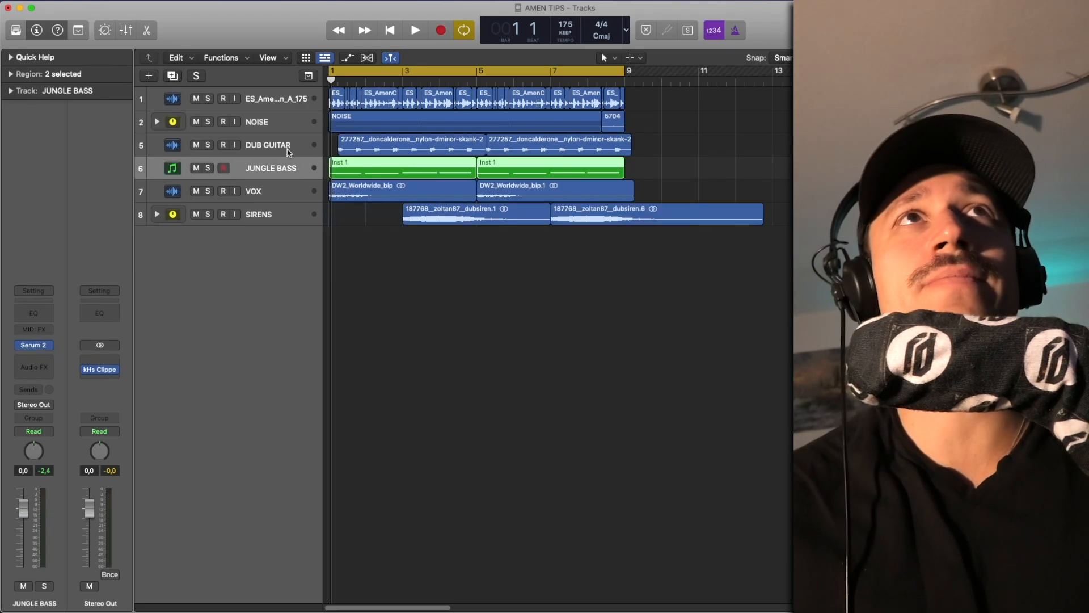
{"action": "key", "text": "Up"}
{"action": "key", "text": "Up"}
{"action": "key", "text": "Up"}
{"action": "key", "text": "Up"}
{"action": "key", "text": "Up"}
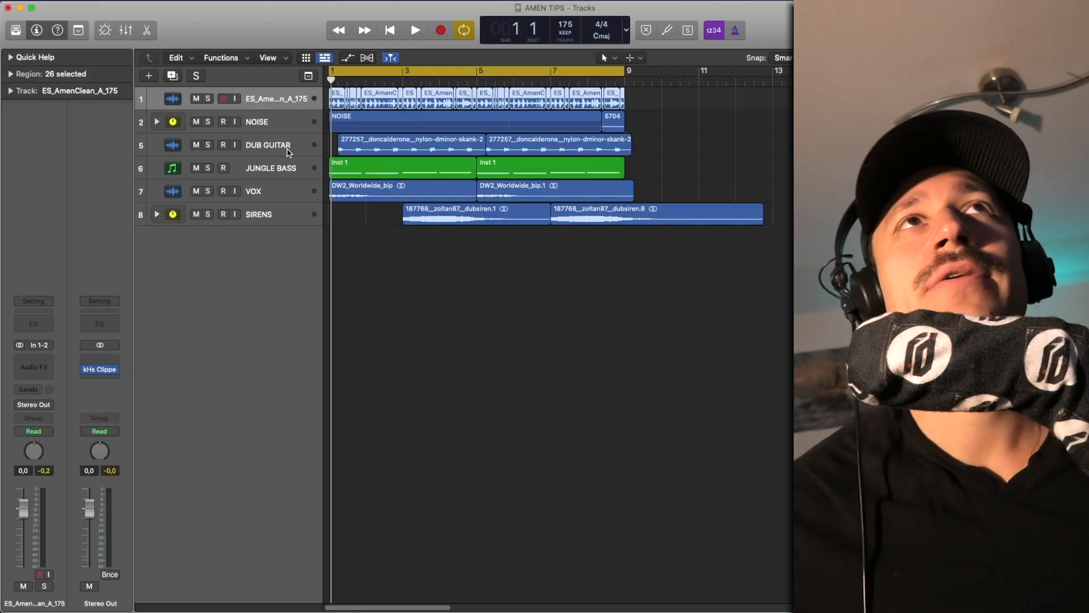
- Mute every track from NOISE down to SIRENS and play the clean amen break on its own
{"action": "left_click_drag", "start_coordinate": [198, 125], "coordinate": [199, 193]}
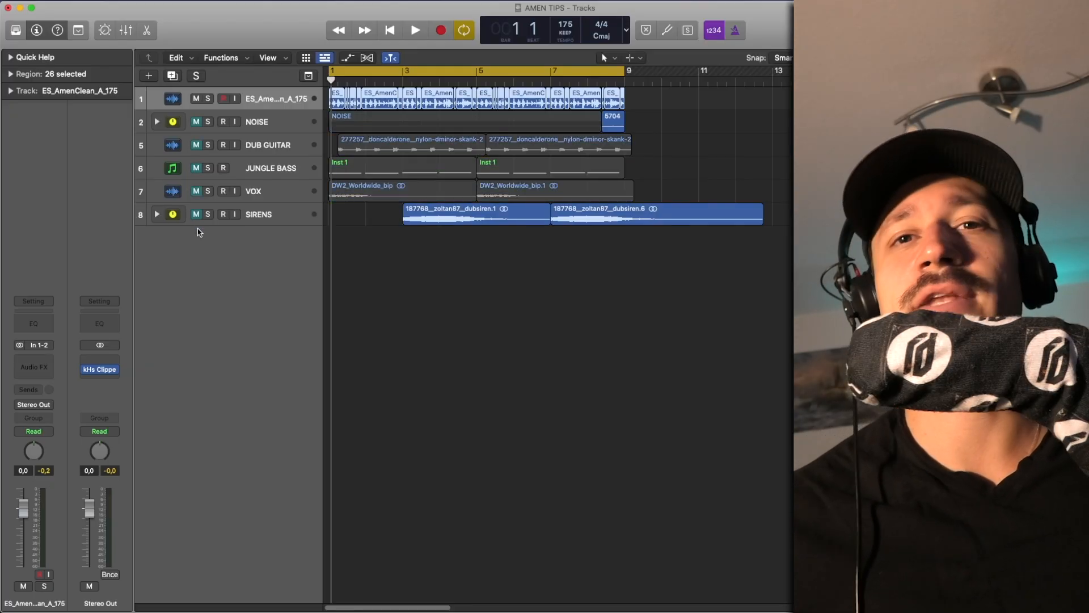
{"action": "key", "text": "space"}
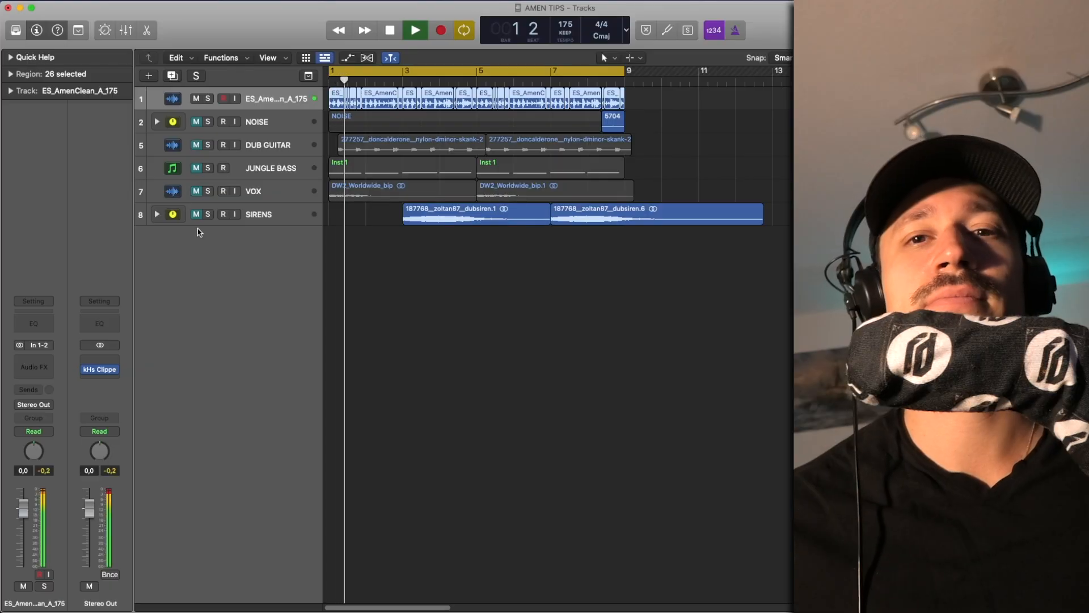
{"action": "key", "text": "space"}
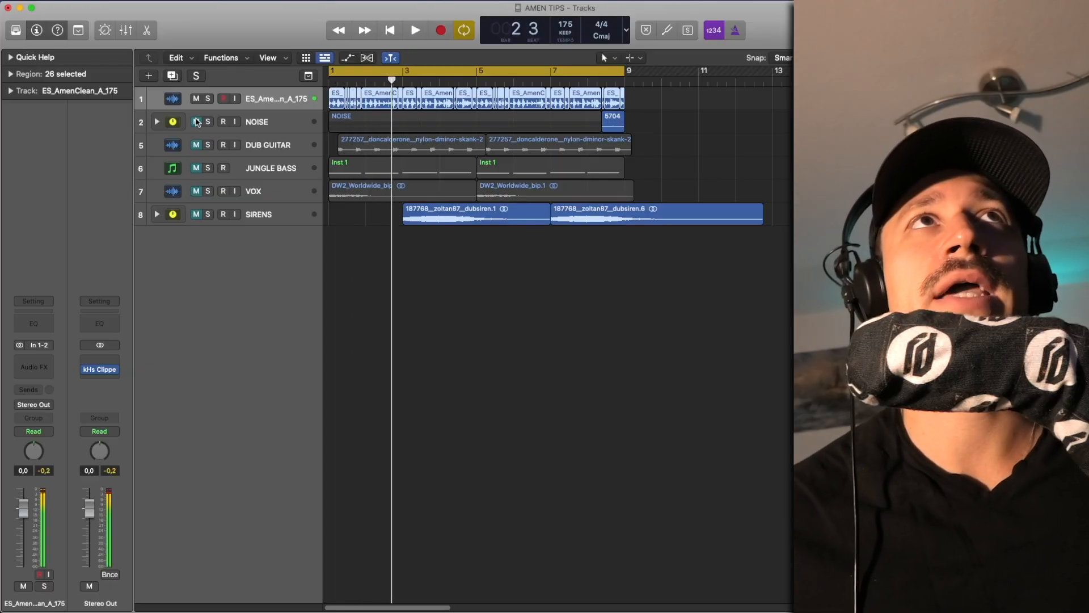
- Unmute the NOISE stack, select it and play the break with the noise layer
{"action": "left_click", "coordinate": [197, 123]}
{"action": "left_click", "coordinate": [282, 120]}
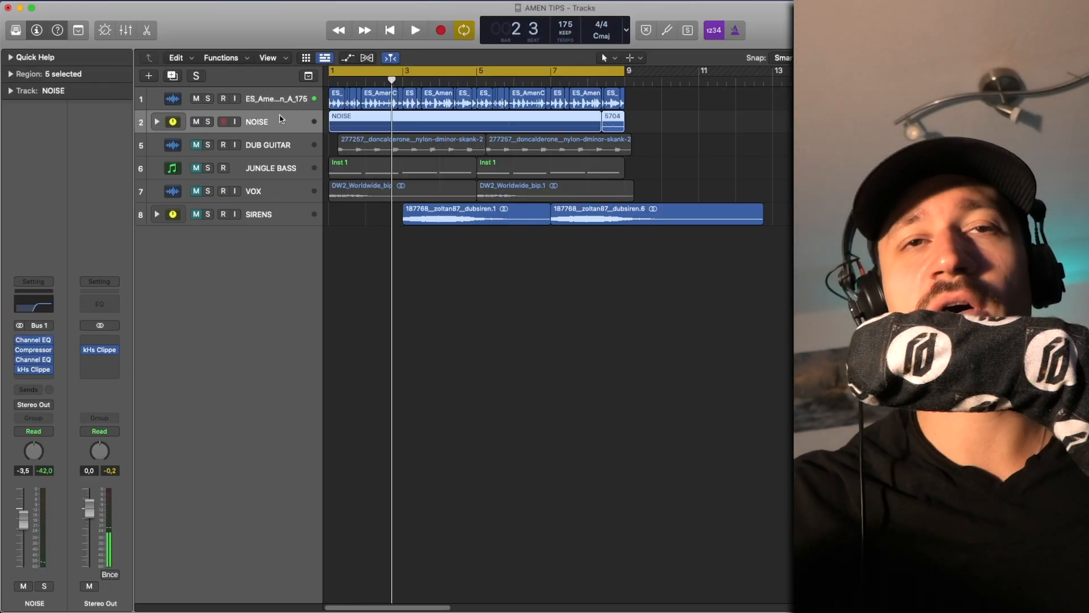
{"action": "key", "text": "space"}
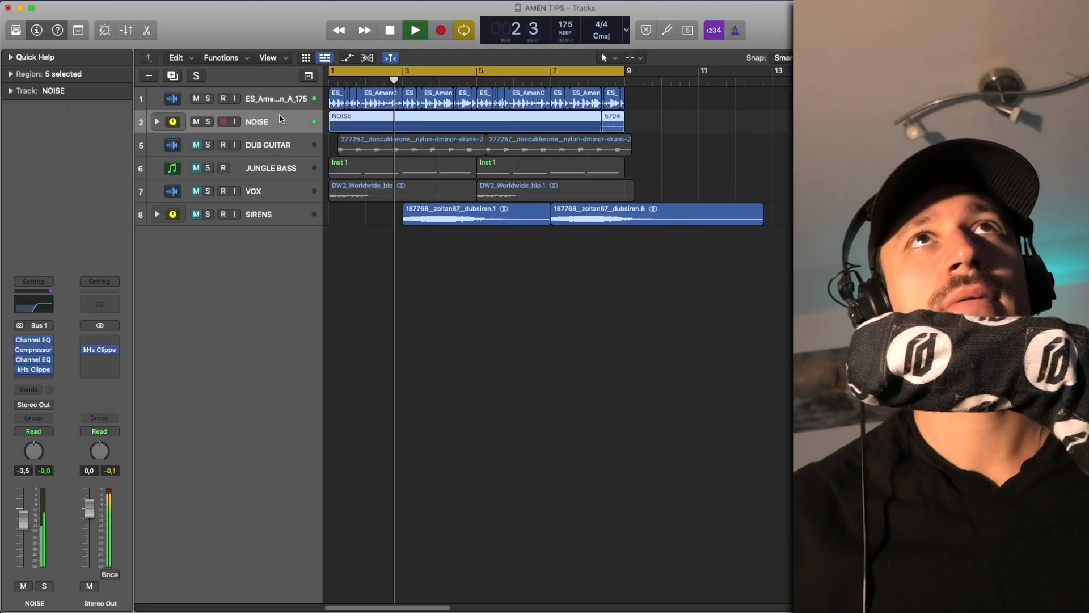
{"action": "key", "text": "space"}
- Unmute and select the DUB GUITAR track, and play the break, noise and guitar from bar 1
{"action": "left_click", "coordinate": [197, 145]}
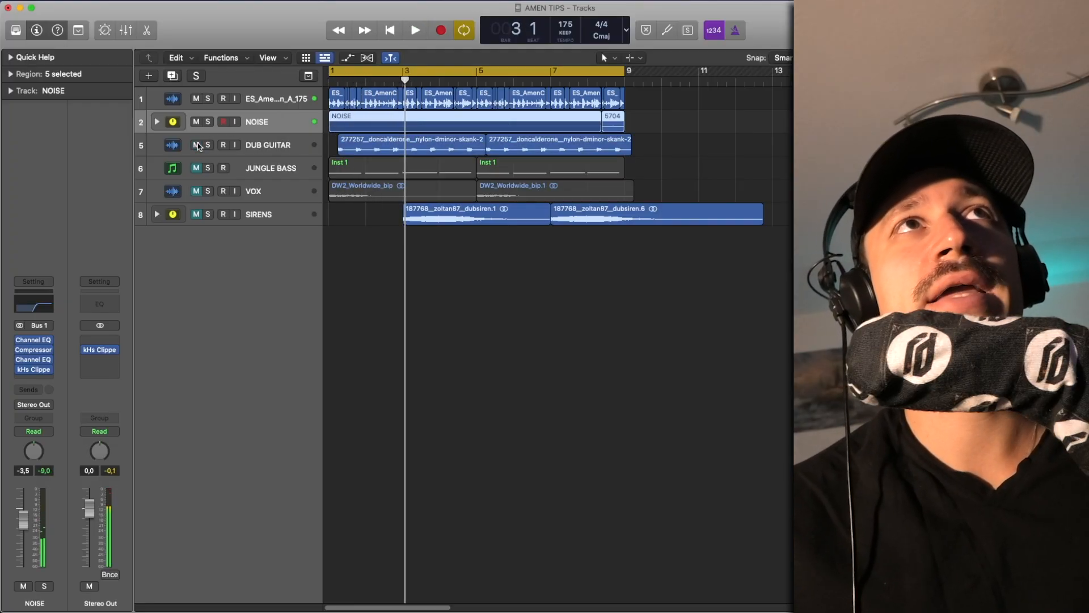
{"action": "left_click", "coordinate": [270, 139]}
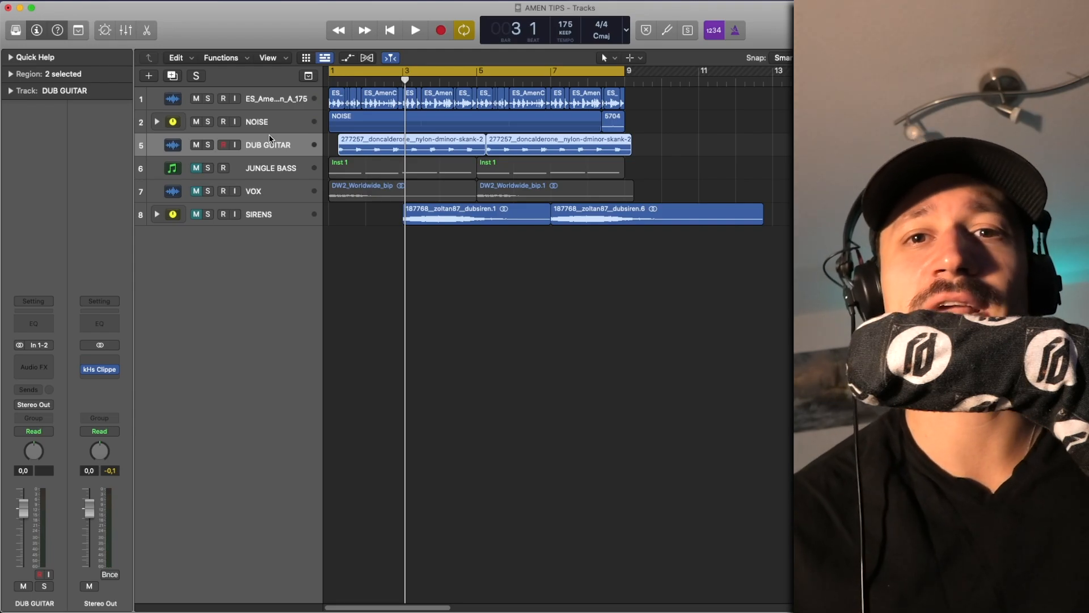
{"action": "key", "text": "Return"}
{"action": "key", "text": "space"}
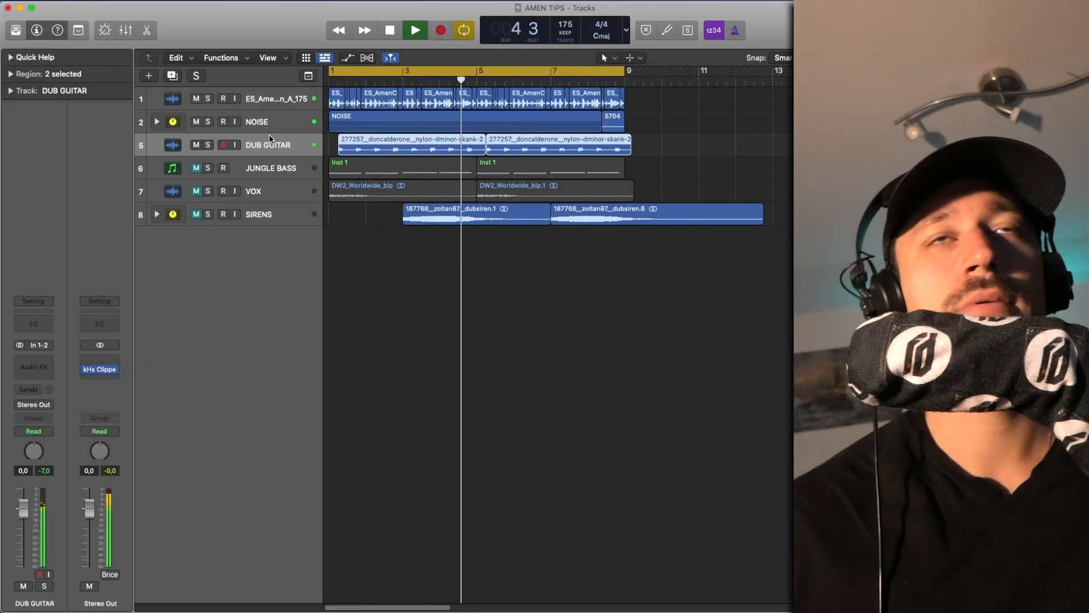
{"action": "key", "text": "space"}
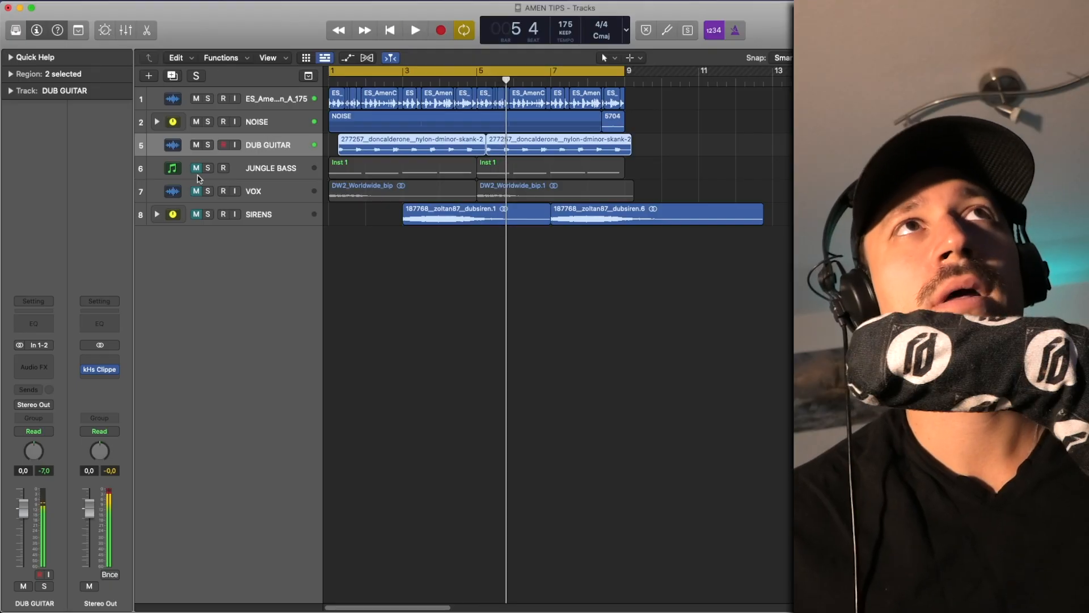
- Unmute and select the JUNGLE BASS track, and play the mix with the bass added
{"action": "left_click", "coordinate": [197, 169]}
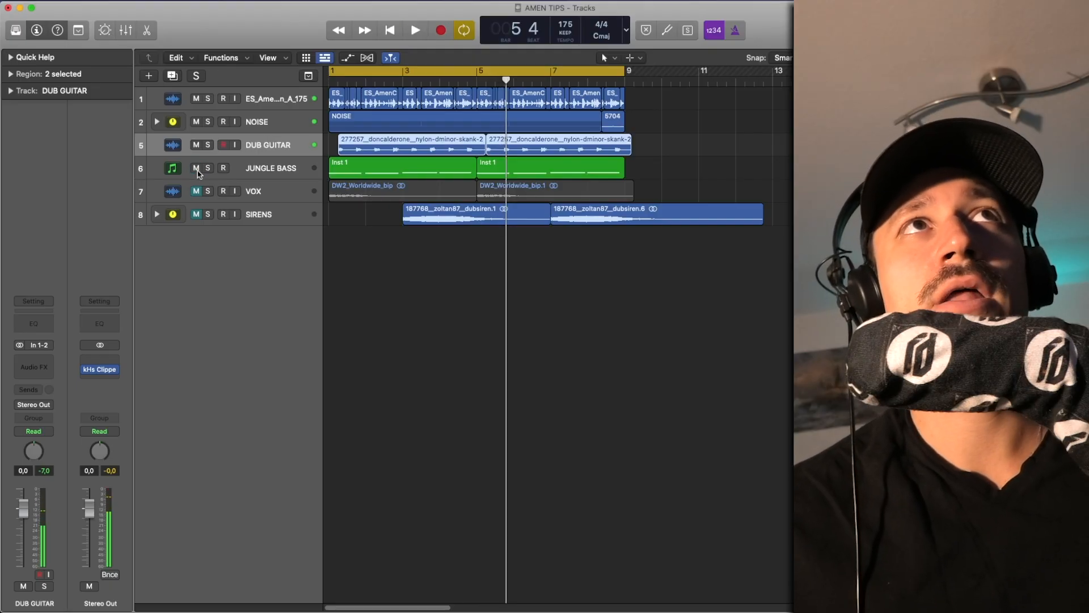
{"action": "left_click", "coordinate": [266, 176]}
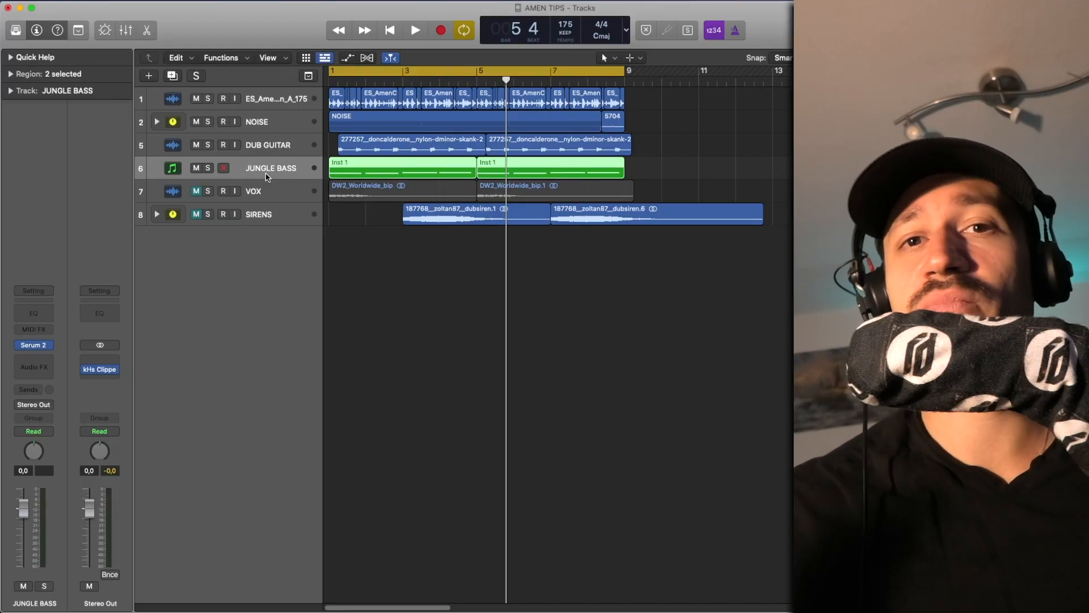
{"action": "key", "text": "space"}
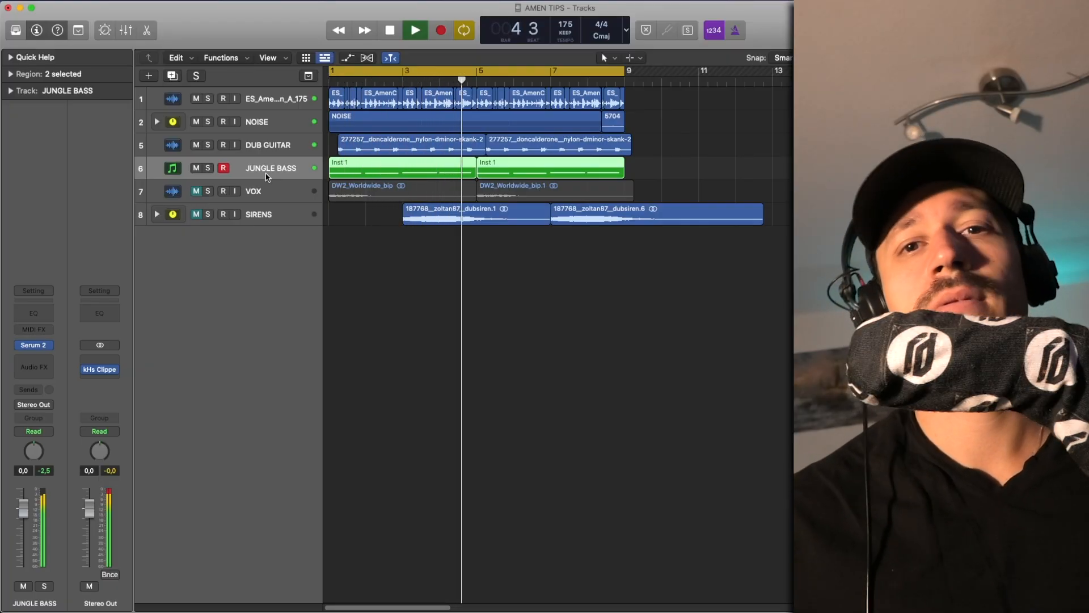
{"action": "key", "text": "space"}
- Unmute the VOX track and play the mix with the vocals added
{"action": "left_click", "coordinate": [203, 190]}
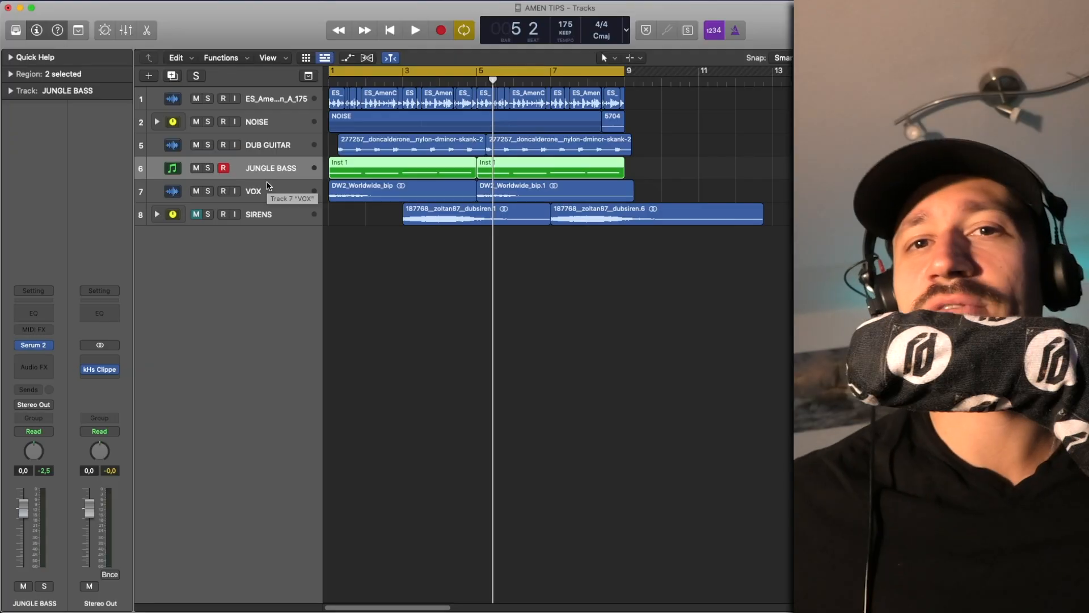
{"action": "key", "text": "space"}
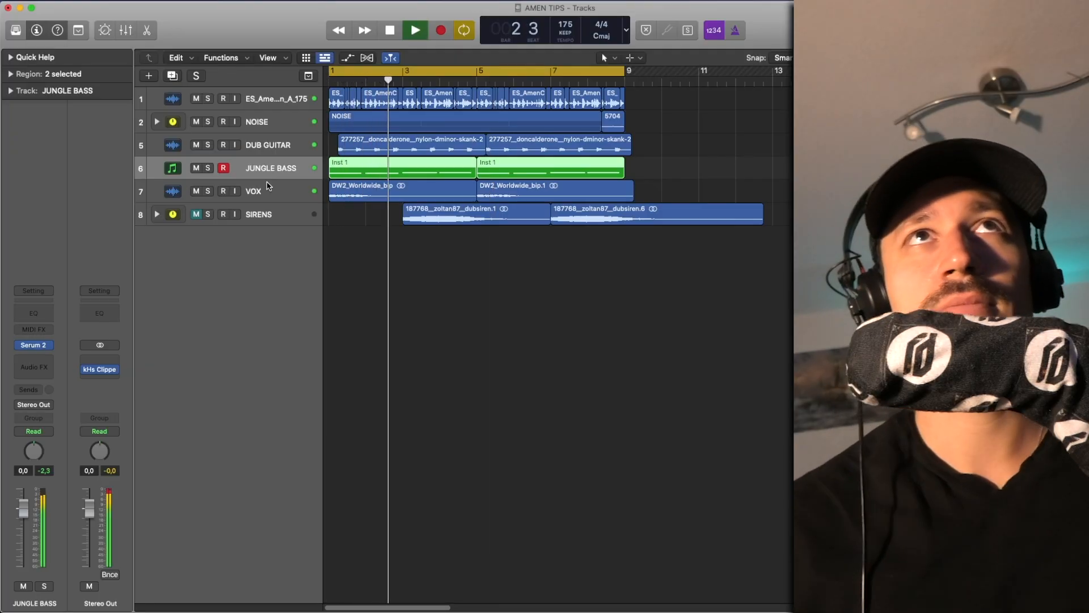
{"action": "key", "text": "space"}
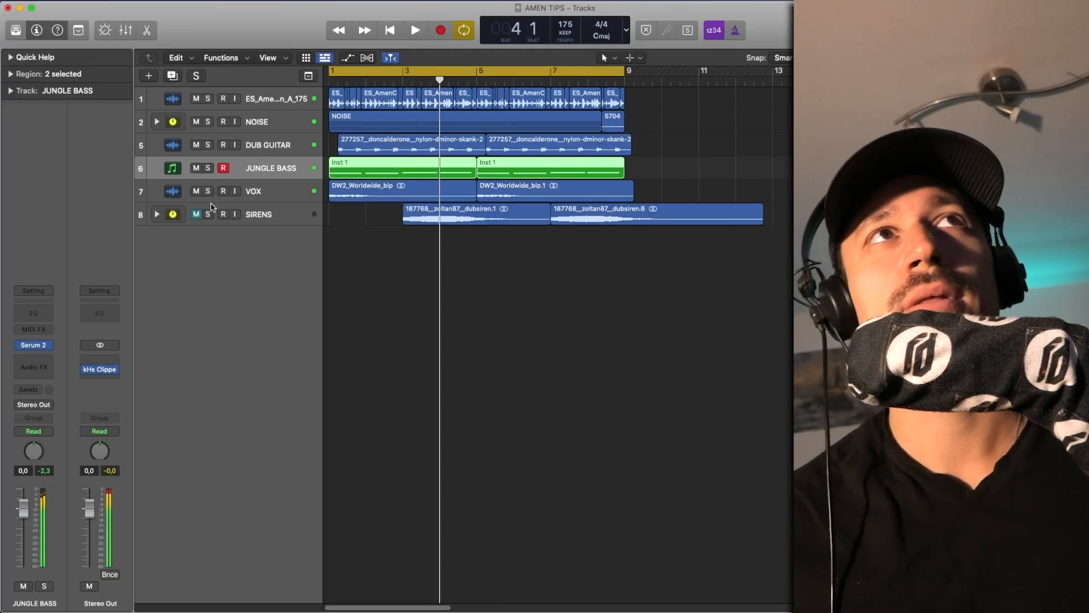
- Unmute and select the SIRENS stack, and play the mix with the dub sirens added
{"action": "left_click", "coordinate": [266, 217]}
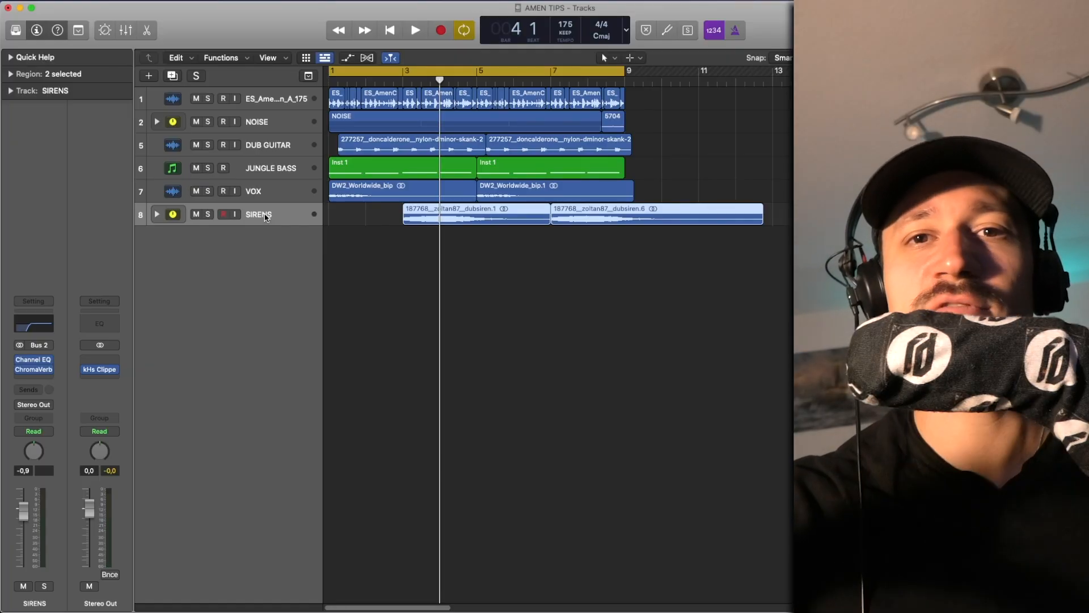
{"action": "key", "text": "space"}
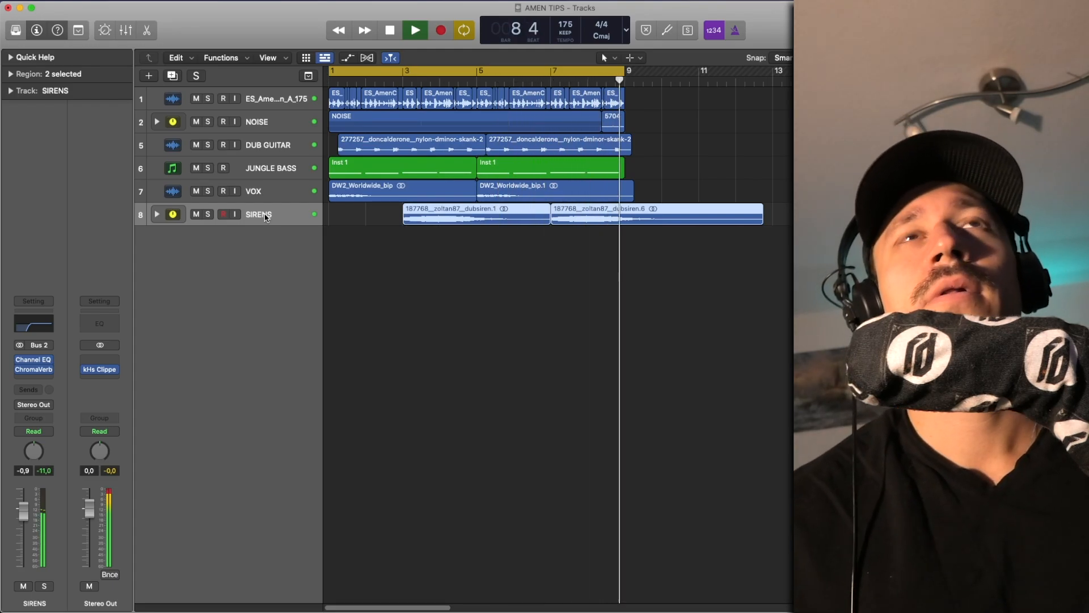
{"action": "key", "text": "space"}
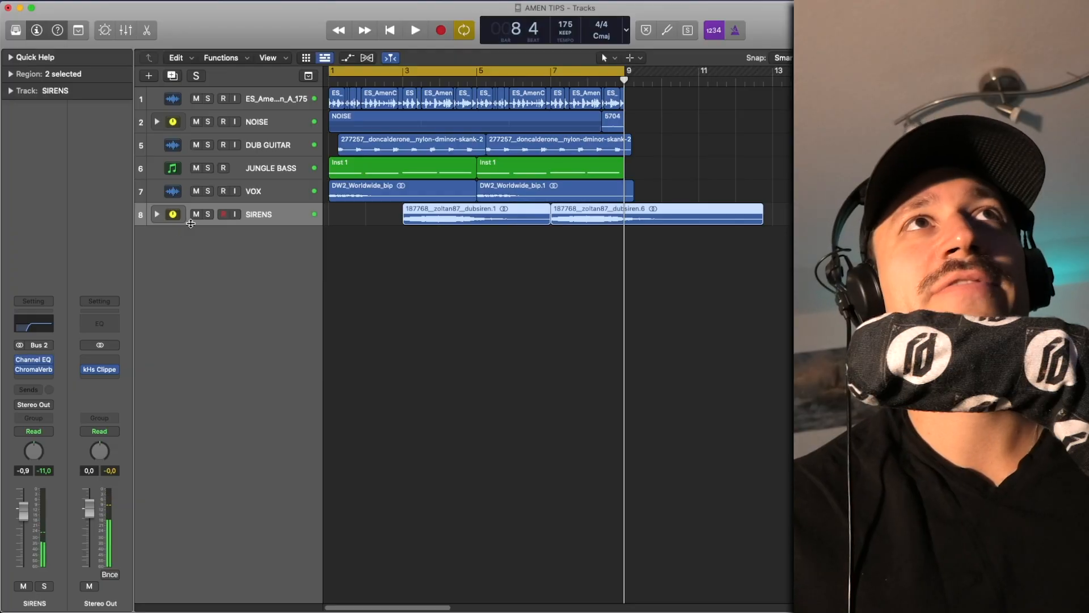
- Mute the NOISE, DUB GUITAR, JUNGLE BASS, VOX and SIRENS tracks, and play the amen break alone
{"action": "left_click_drag", "start_coordinate": [196, 190], "coordinate": [197, 121]}
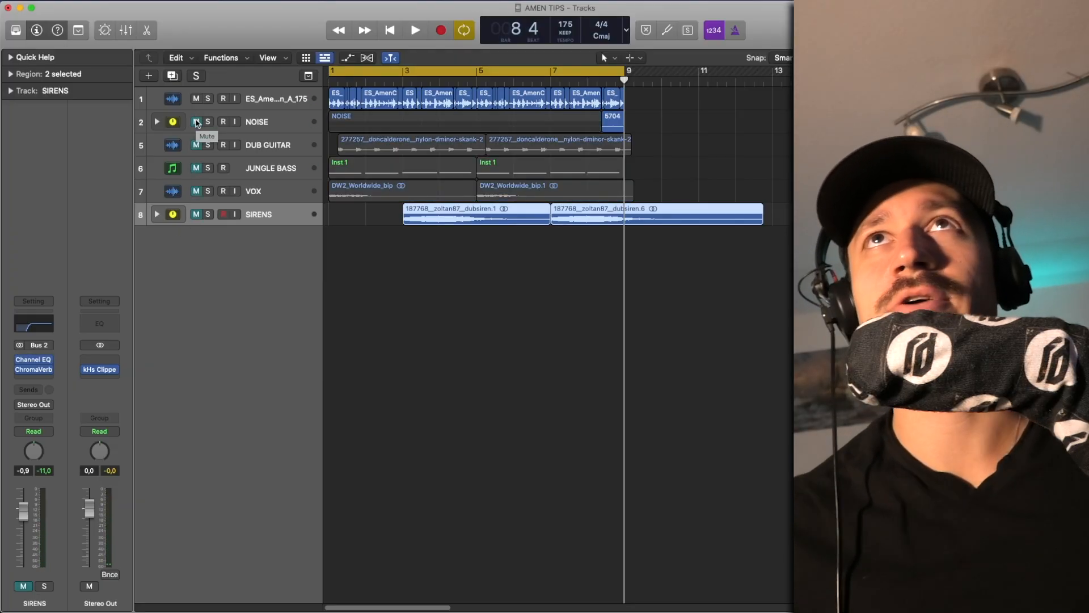
{"action": "key", "text": "space"}
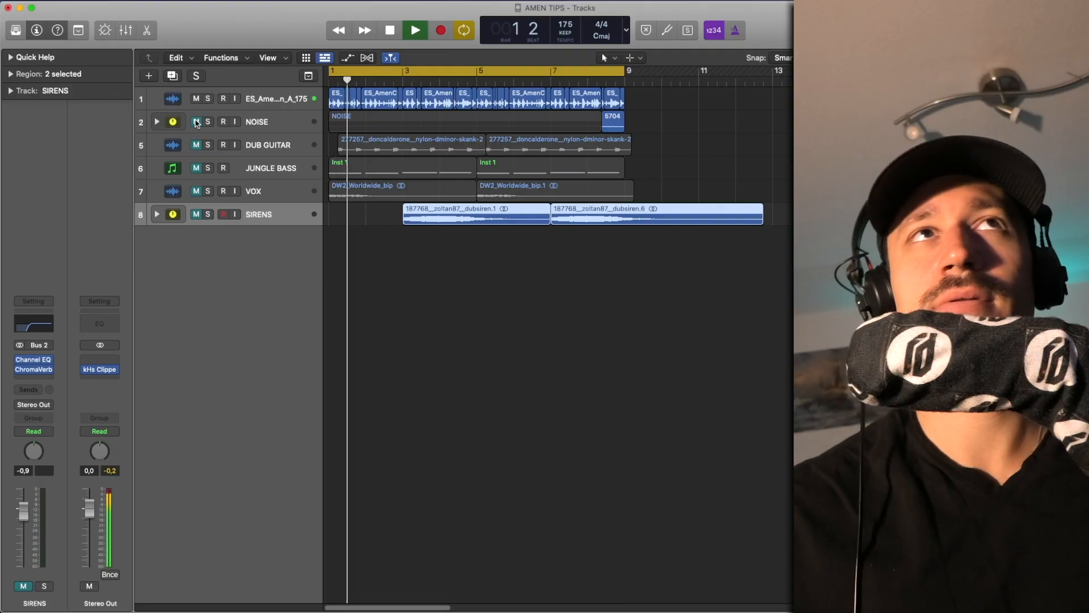
- Unmute the NOISE, DUB GUITAR, JUNGLE BASS, VOX and SIRENS tracks, and play the full mix for comparison
{"action": "left_click_drag", "start_coordinate": [197, 123], "coordinate": [195, 170]}
{"action": "key", "text": "space"}
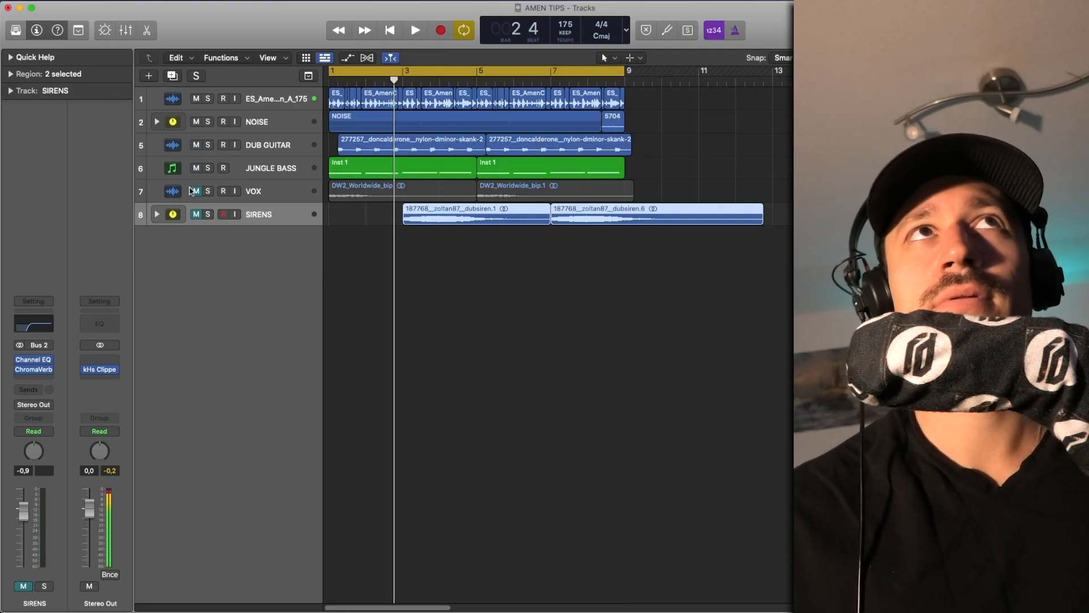
{"action": "left_click", "coordinate": [196, 191]}
{"action": "key", "text": "space"}
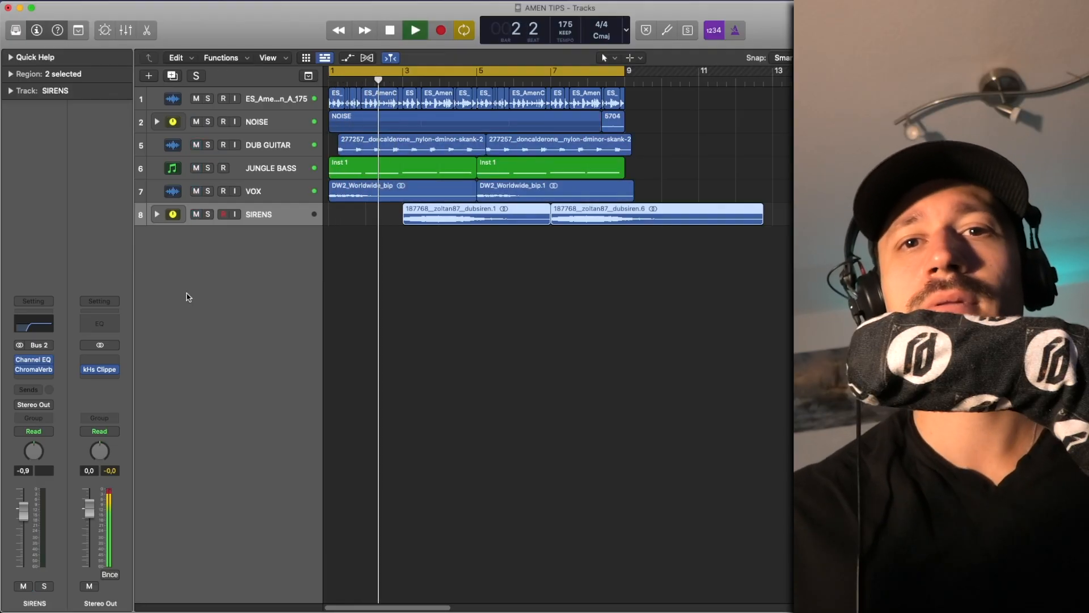
{"action": "key", "text": "space"}
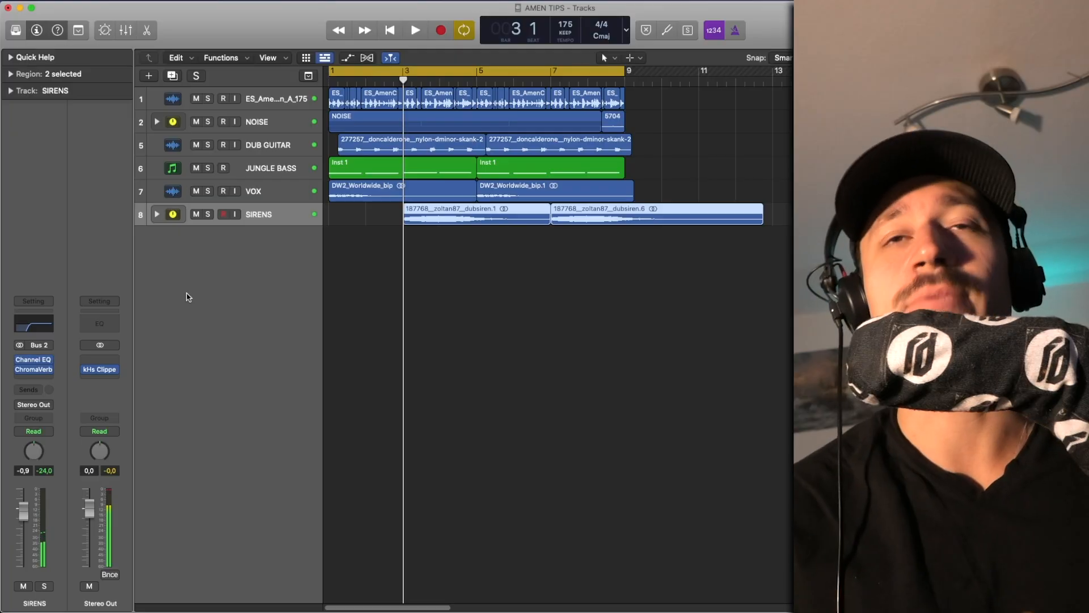